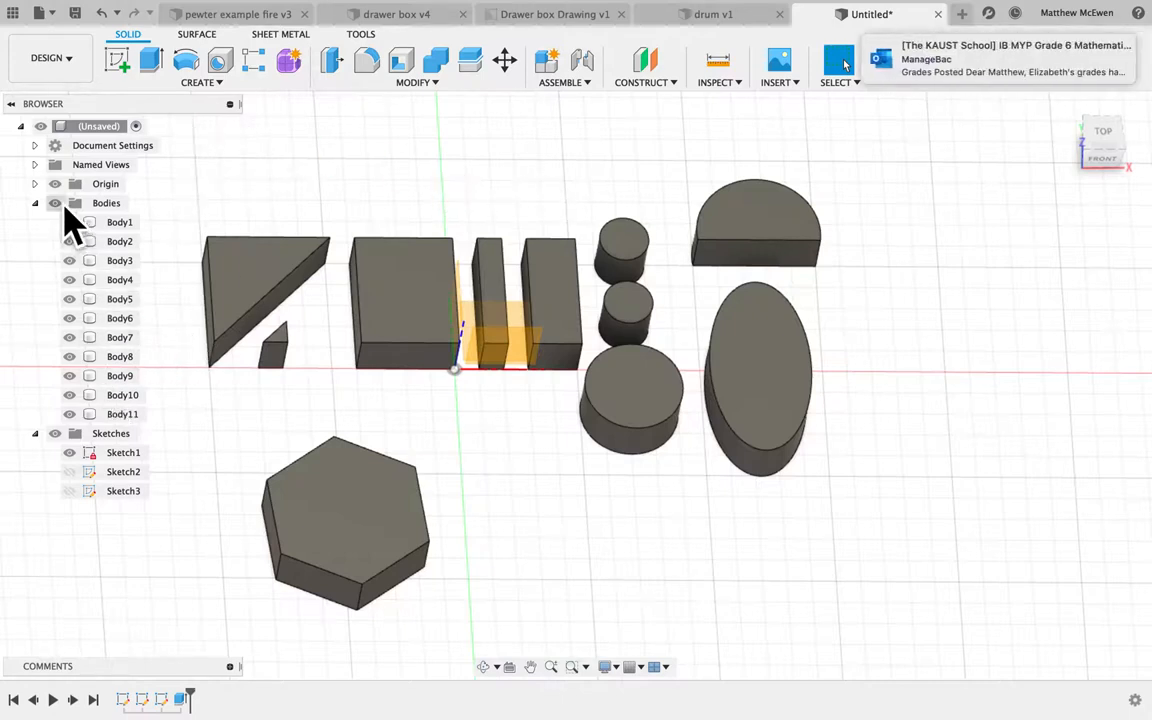
# - Hide all bodies and show Sketch2 and Sketch3 so the flat shapes can be viewed on their own
pyautogui.click(56, 203)
pyautogui.click(69, 491)
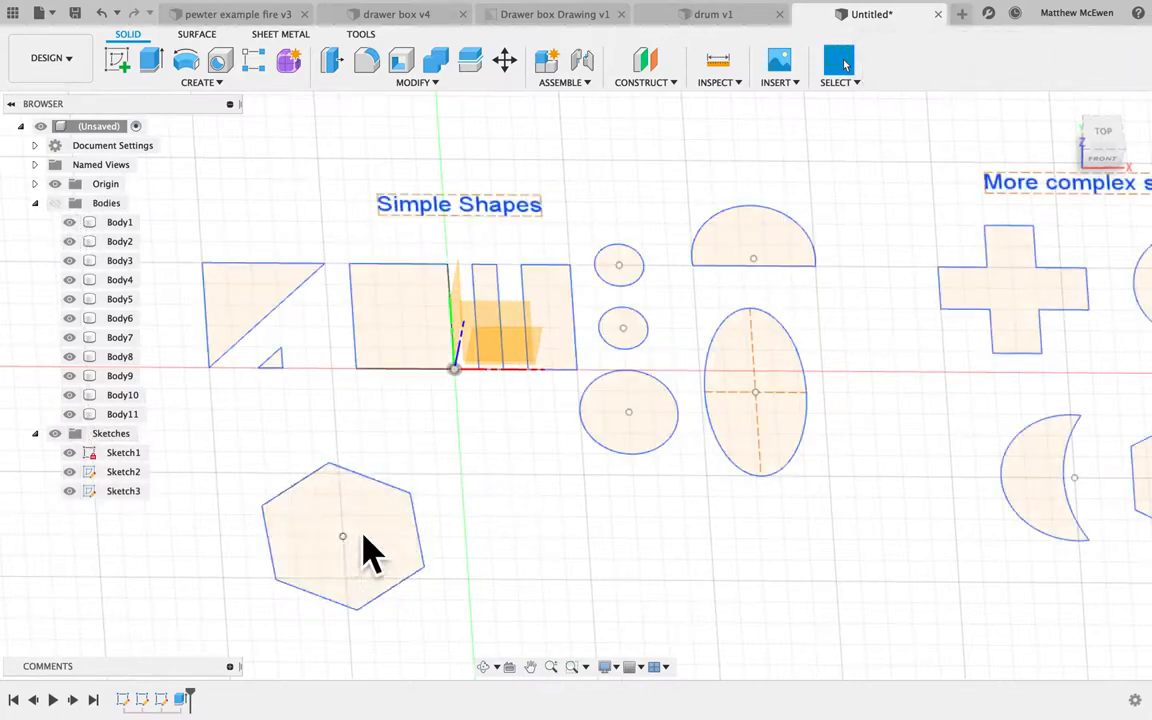
pyautogui.keyDown('shift'); pyautogui.scroll(-10, 464, 459); pyautogui.keyUp('shift')
pyautogui.keyDown('shift'); pyautogui.scroll(8, 464, 459); pyautogui.keyUp('shift')
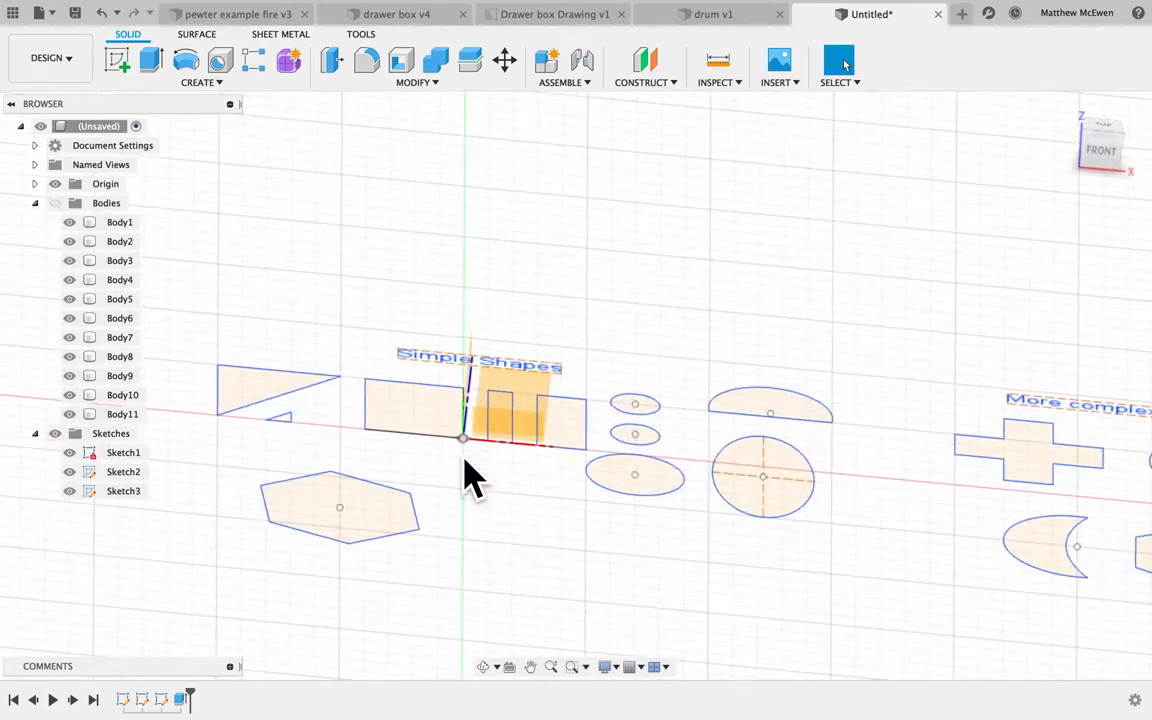
pyautogui.keyDown('shift'); pyautogui.scroll(10, 464, 460); pyautogui.keyUp('shift')
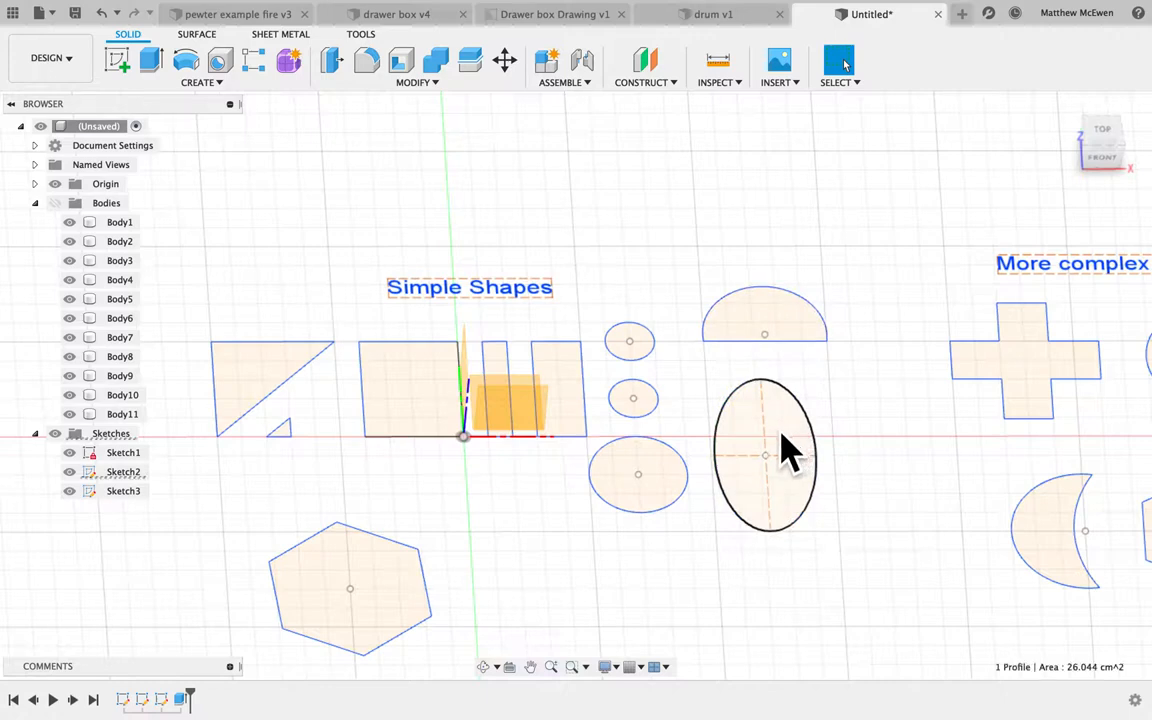
# - Examine the closed profiles one at a time, including the ellipse, circles, rectangles, triangle and hexagon
pyautogui.click(783, 452)
pyautogui.click(668, 476)
pyautogui.click(648, 408)
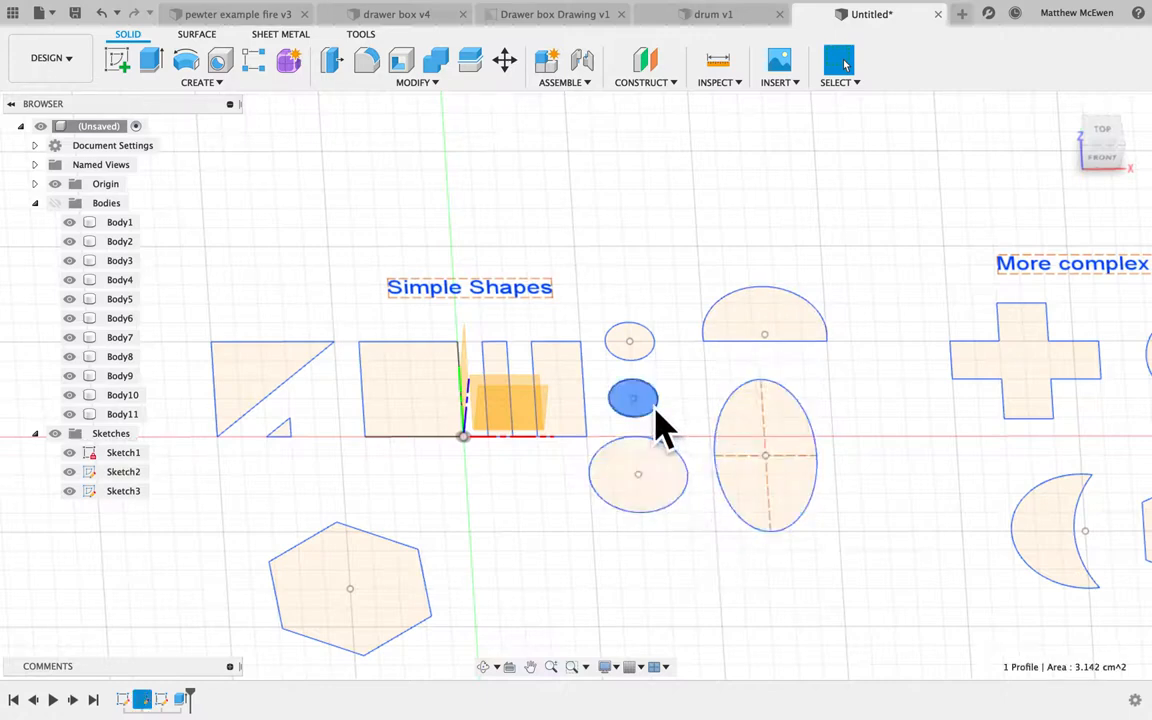
pyautogui.click(578, 404)
pyautogui.click(440, 392)
pyautogui.click(280, 370)
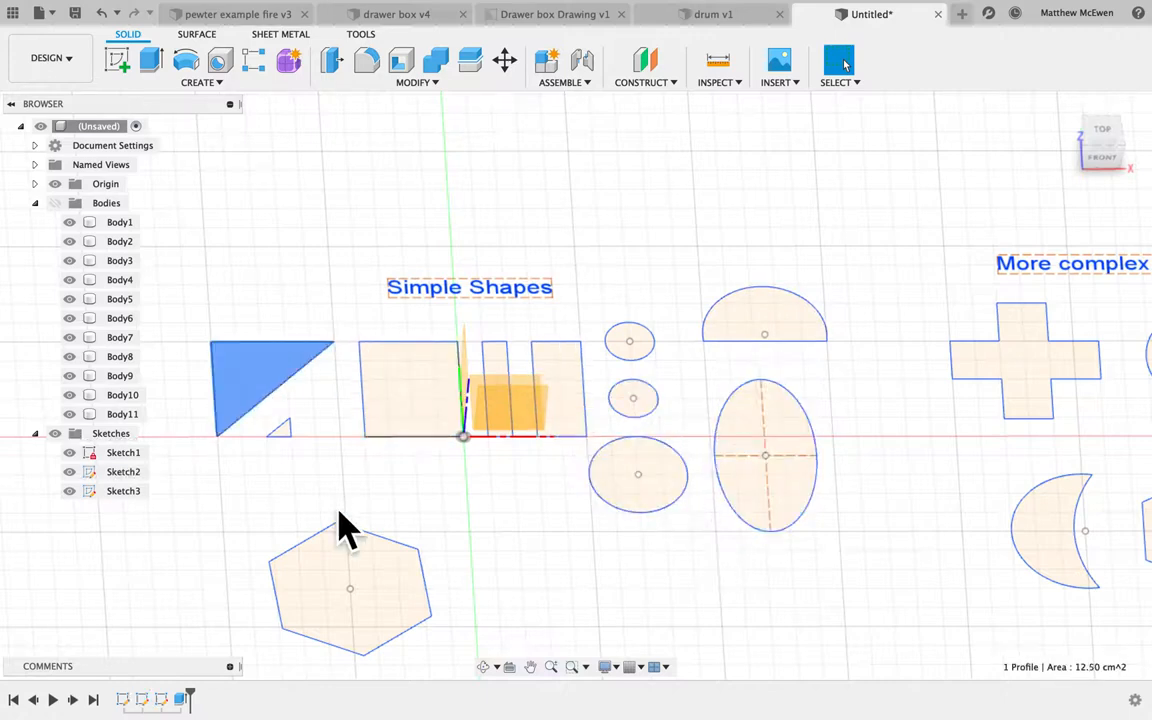
pyautogui.click(381, 545)
pyautogui.keyDown('shift'); pyautogui.moveTo(443, 563); pyautogui.dragTo(463, 571, button='middle'); pyautogui.keyUp('shift')
pyautogui.keyDown('shift'); pyautogui.moveTo(569, 544); pyautogui.dragTo(572, 545, button='middle'); pyautogui.keyUp('shift')
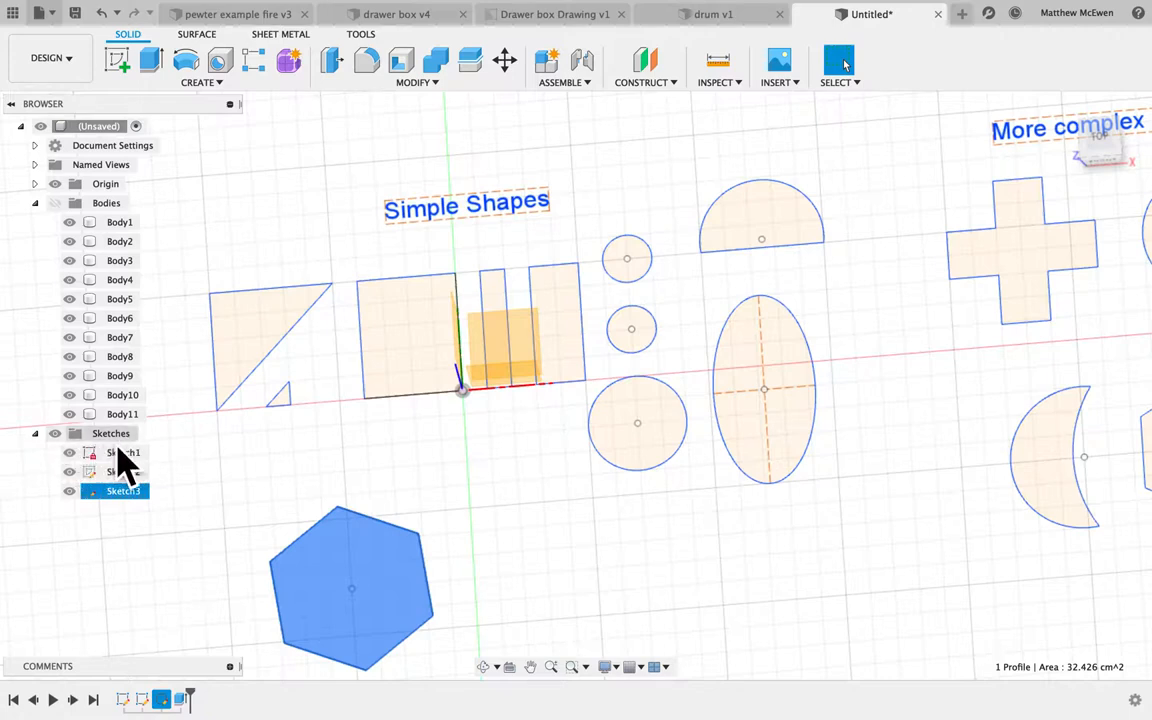
# - Hide all three sketches and show only Sketch2 and Sketch3 again
pyautogui.click(74, 491)
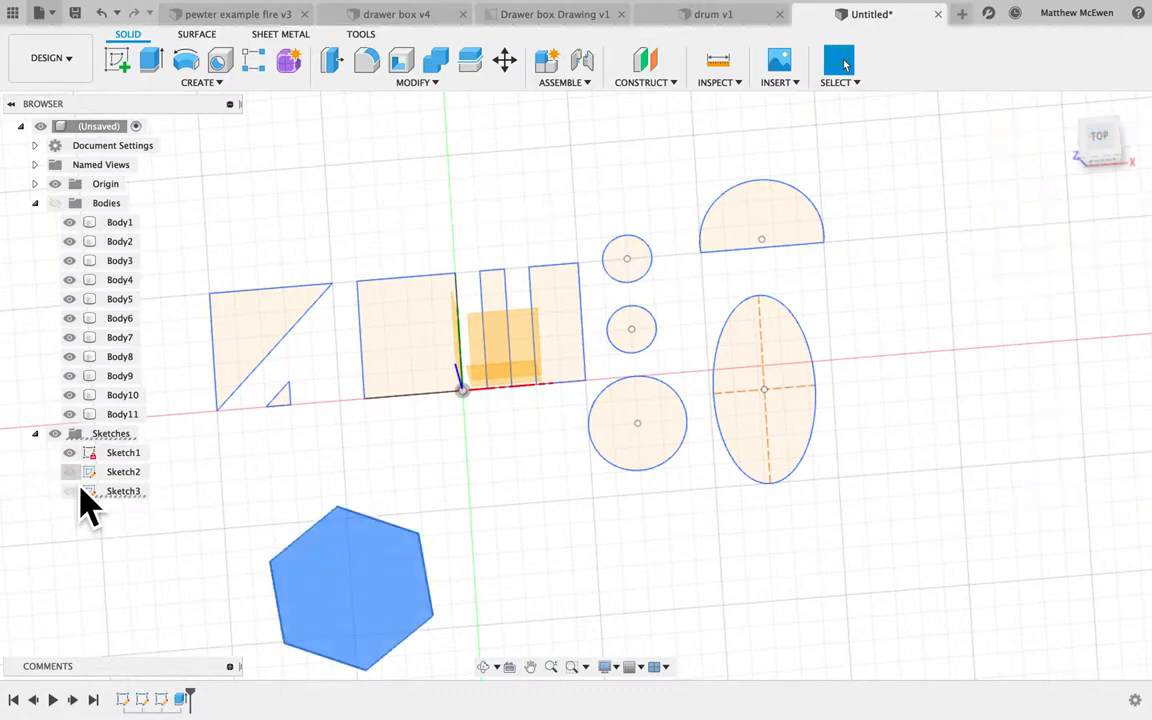
pyautogui.click(74, 471)
pyautogui.click(74, 453)
pyautogui.click(74, 472)
pyautogui.click(74, 489)
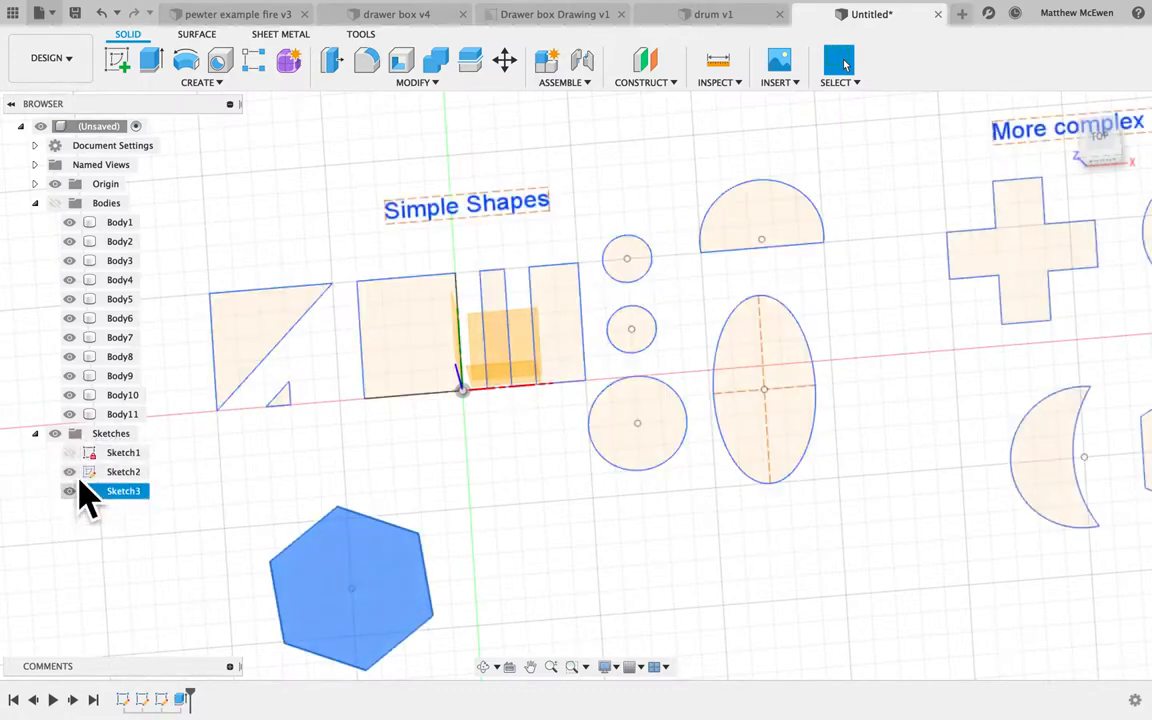
# - Highlight Sketch3 and Sketch2 in turn to check which shapes each contains, and clear the selection
pyautogui.click(244, 506)
pyautogui.click(125, 491)
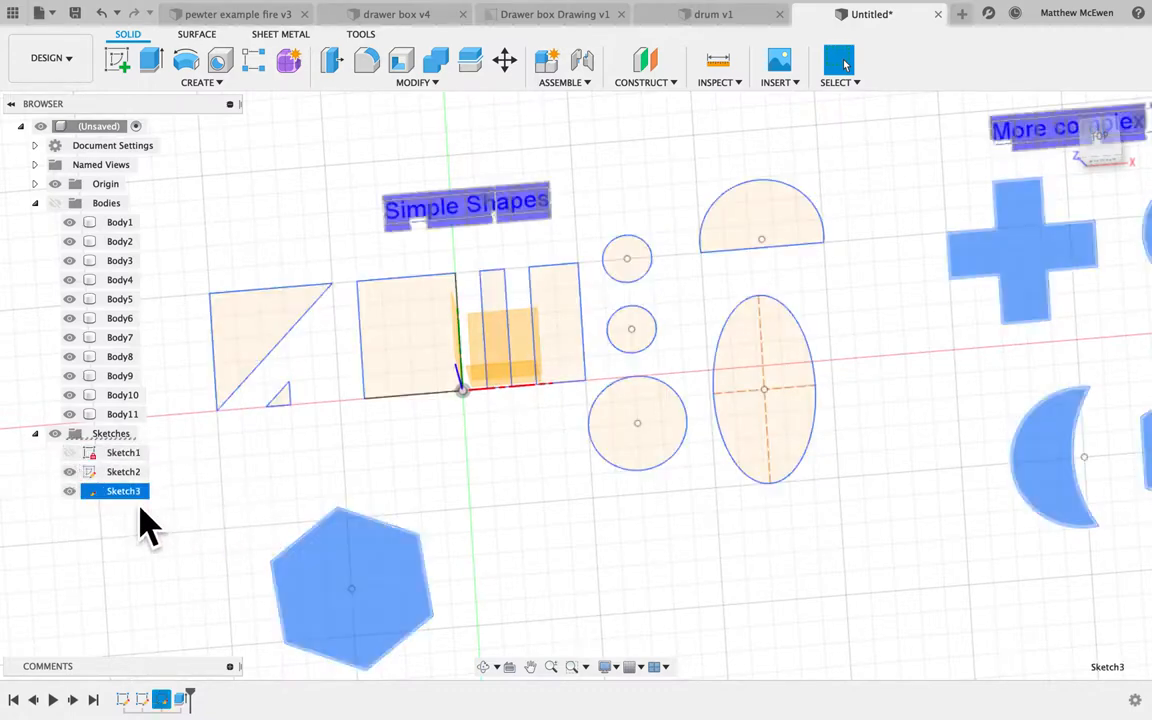
pyautogui.click(140, 471)
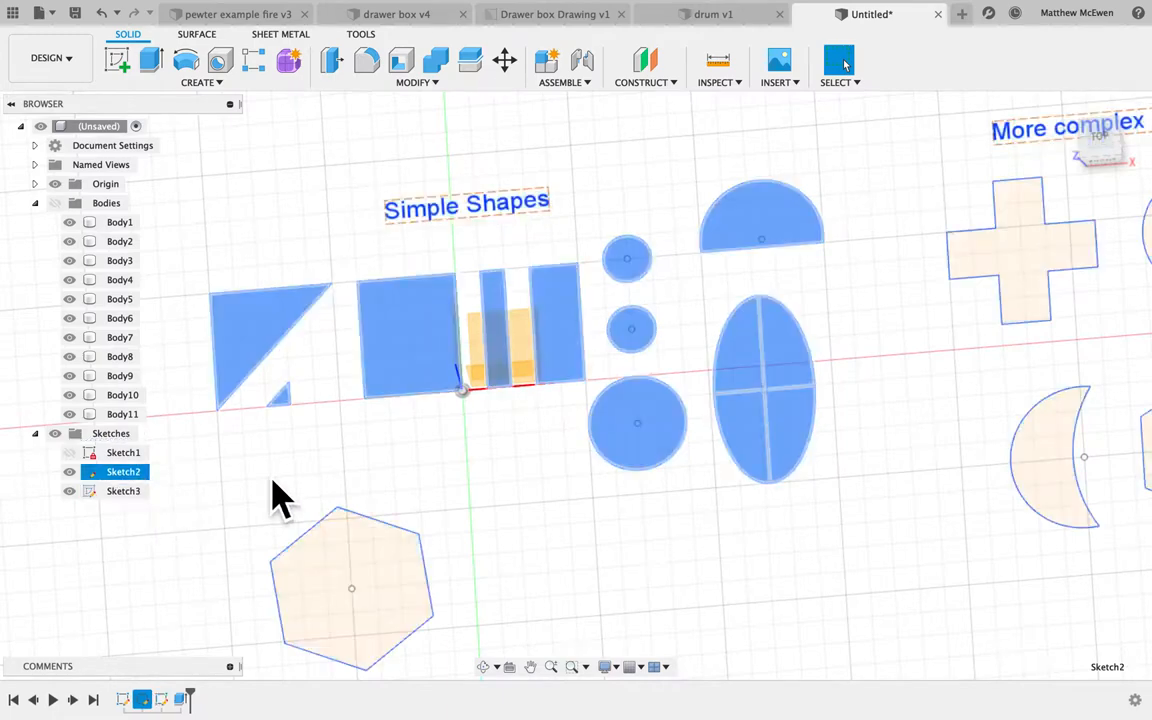
pyautogui.click(365, 460)
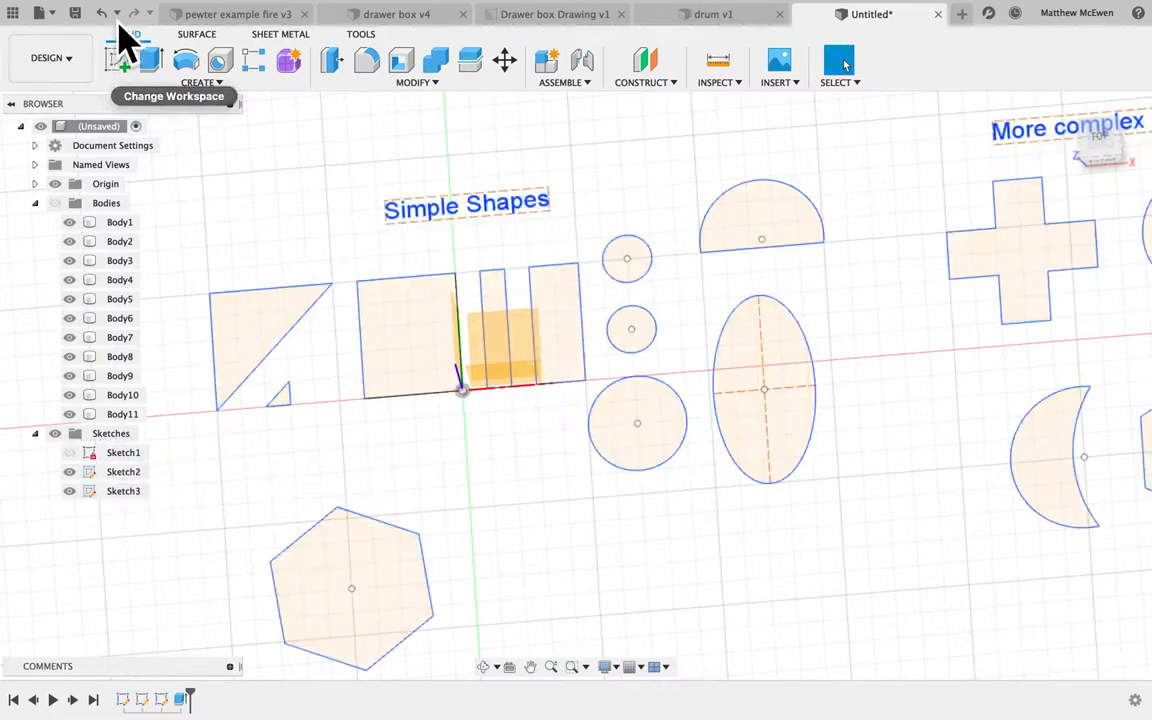
# - Save the design under the name Sketches
pyautogui.click(84, 20)
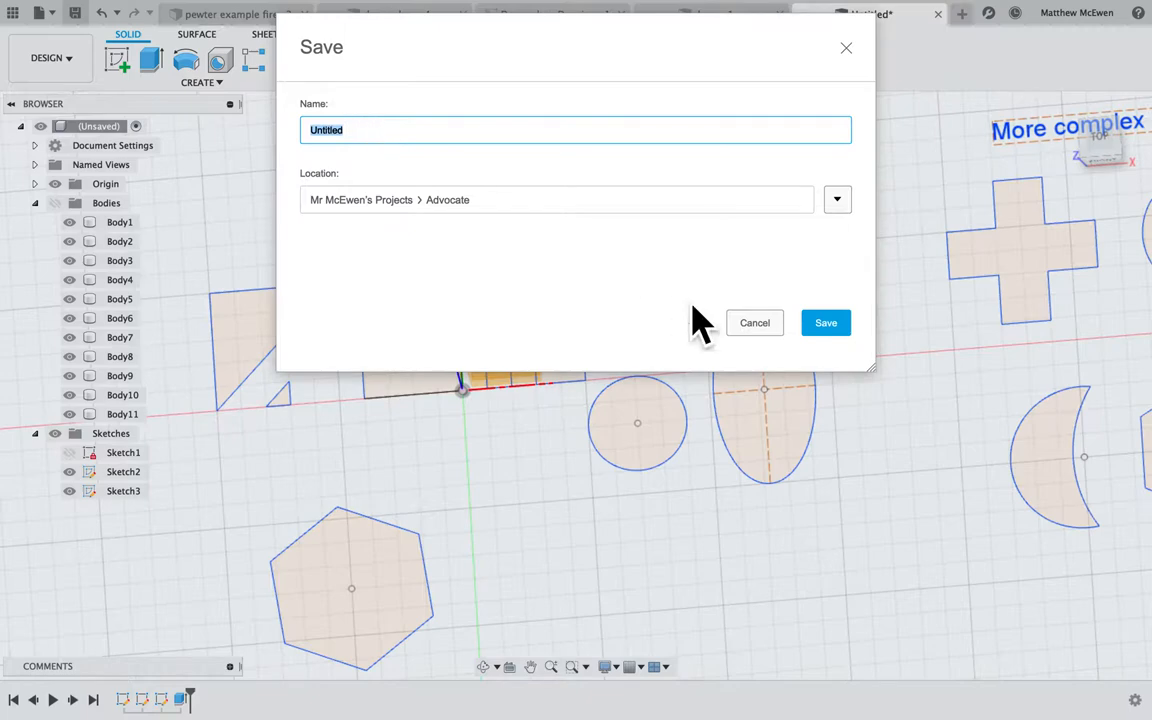
pyautogui.click(760, 326)
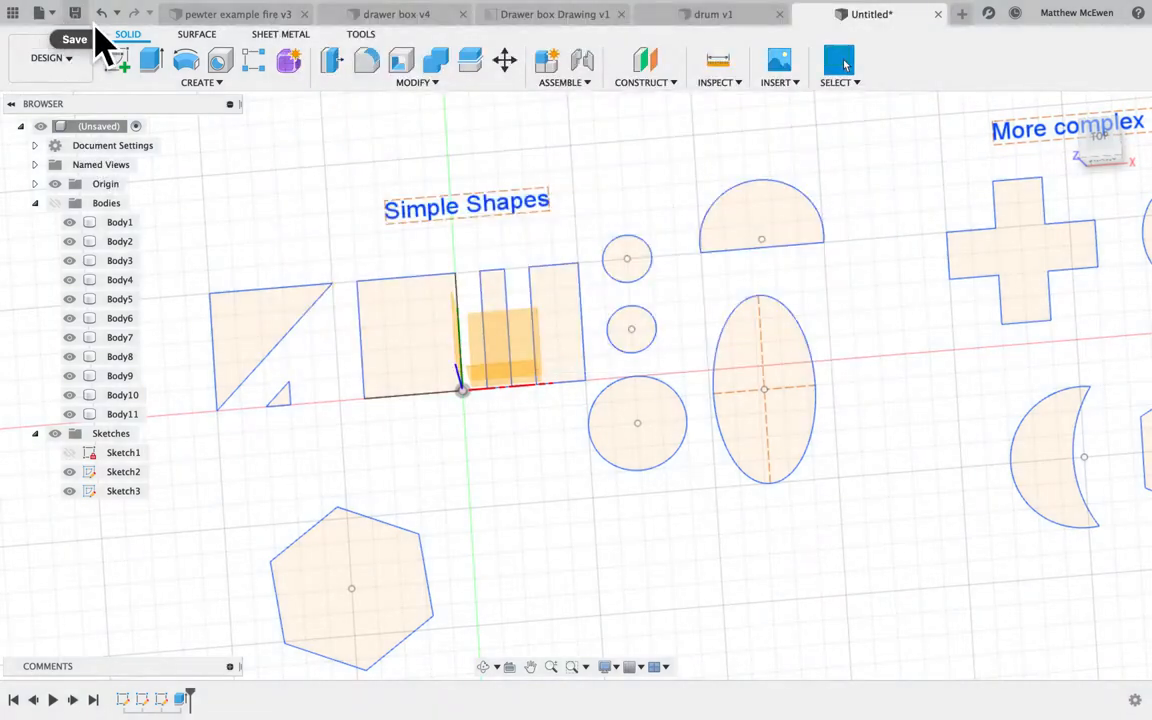
pyautogui.click(75, 13)
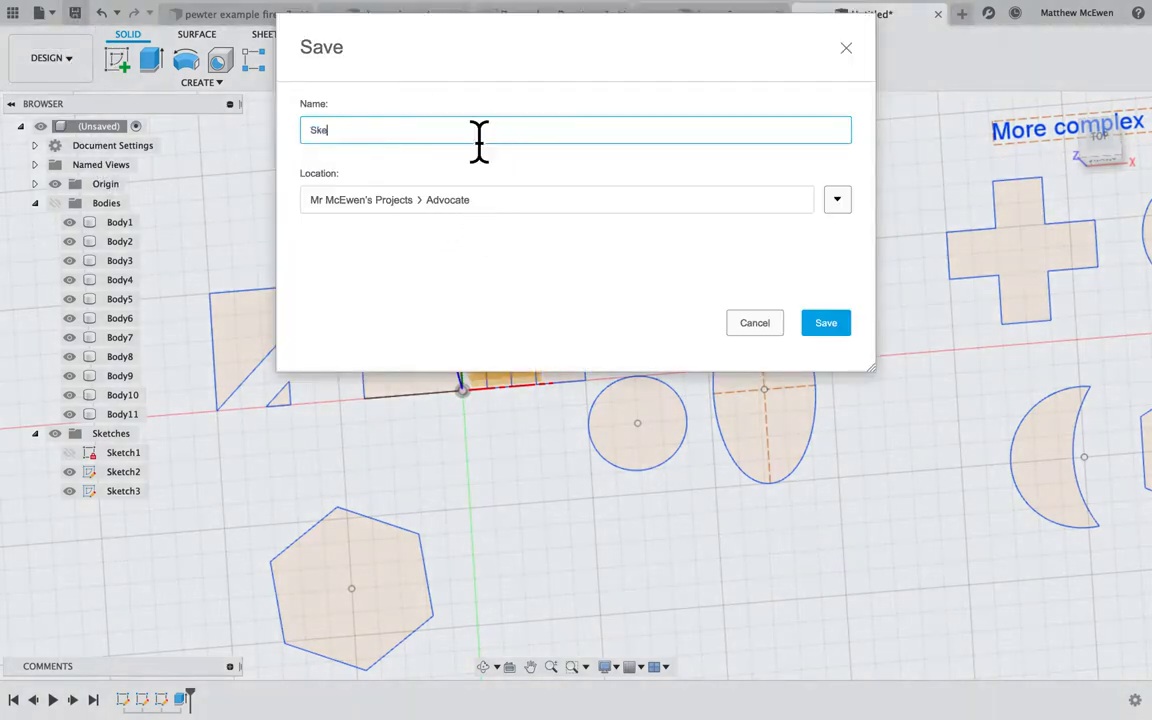
pyautogui.press('Return')
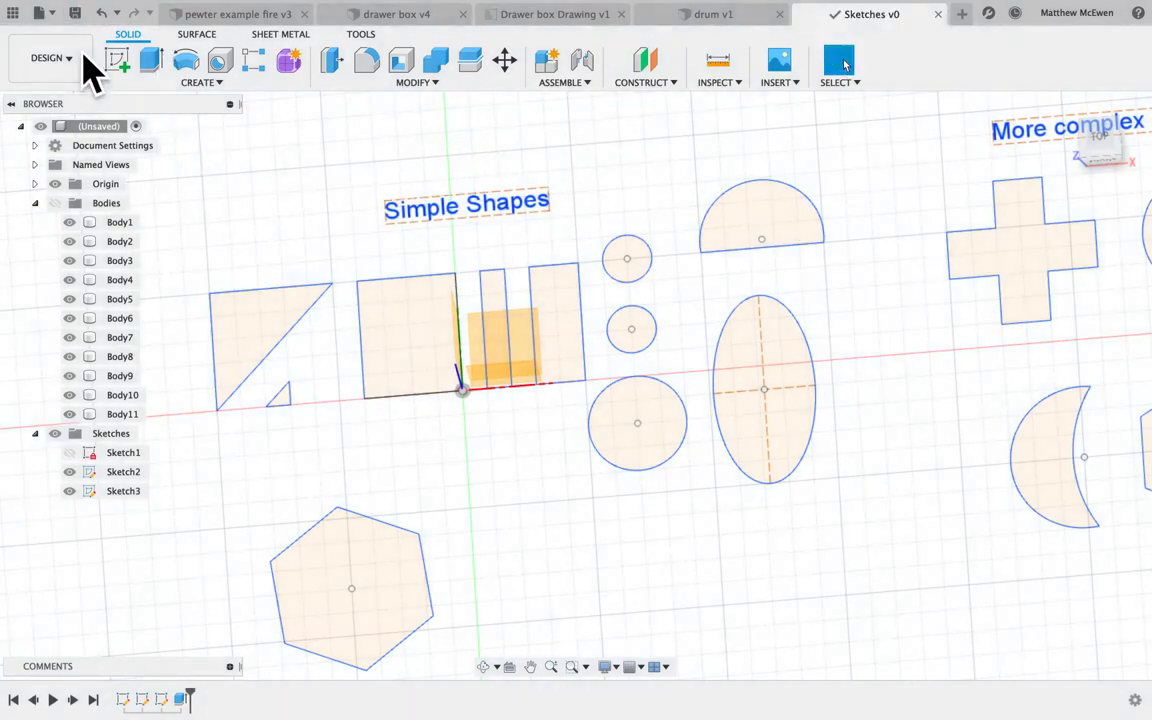
# - Create a new design, show its origin planes and rotate to a different corner view
pyautogui.click(40, 13)
pyautogui.click(60, 34)
pyautogui.click(55, 184)
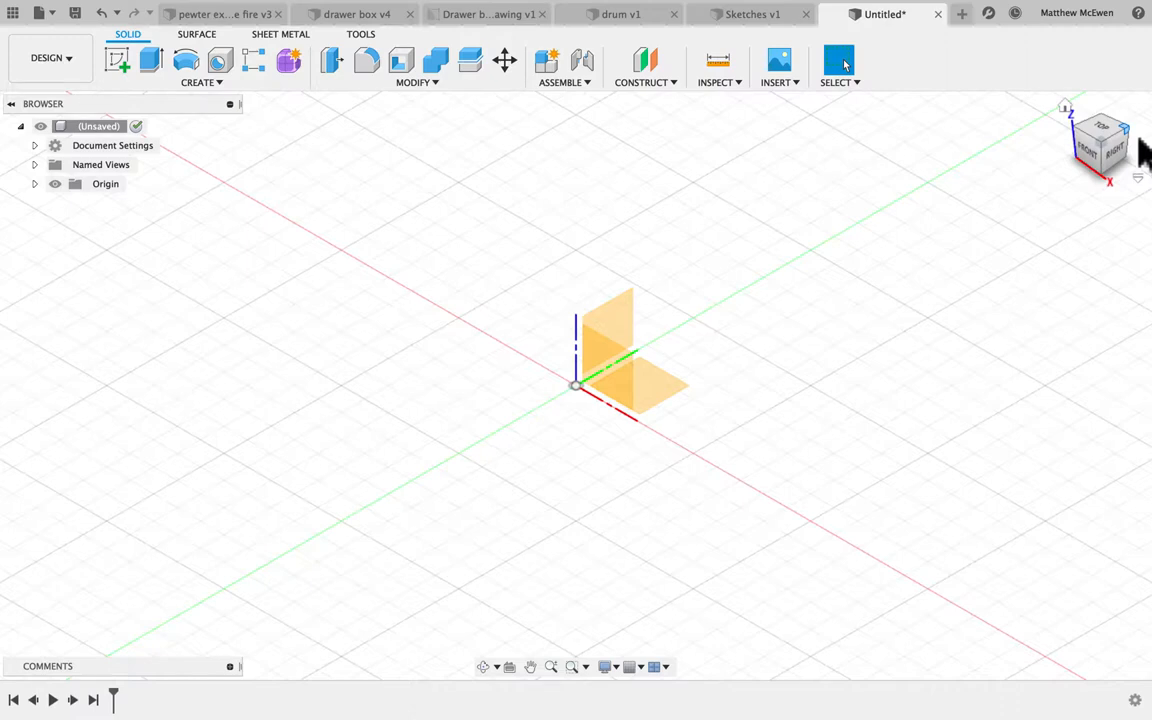
pyautogui.click(1139, 141)
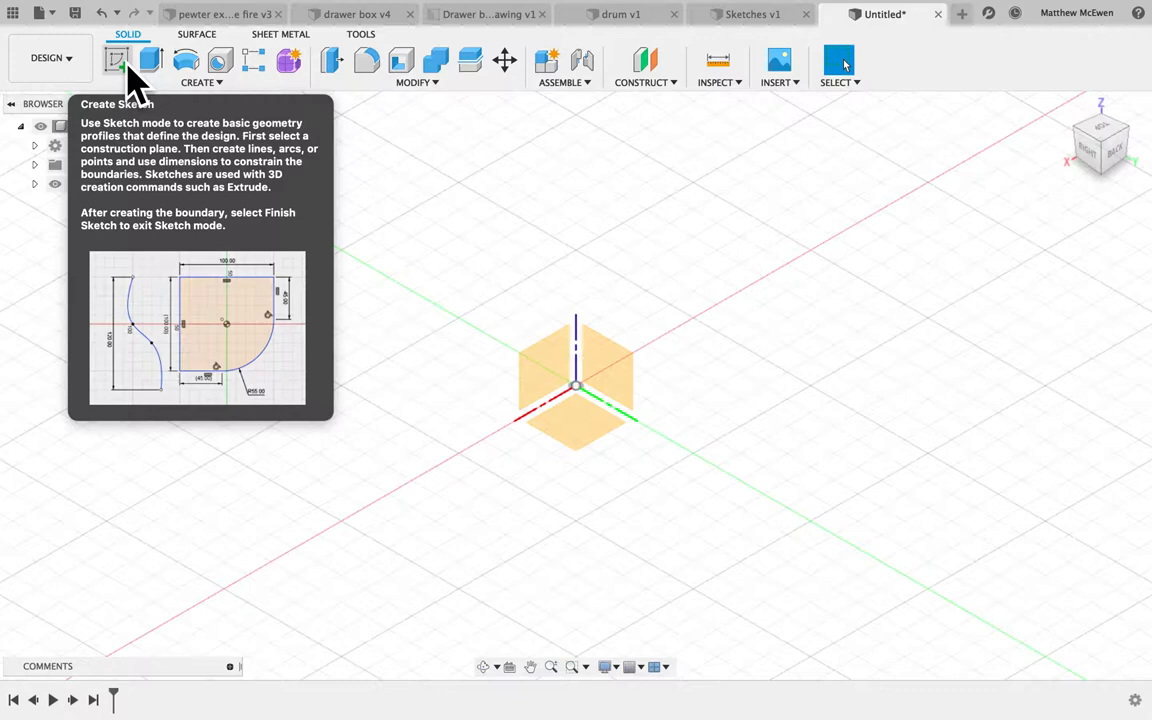
# - Start a sketch on the horizontal XY origin plane and reposition the Sketch Palette
pyautogui.click(199, 86)
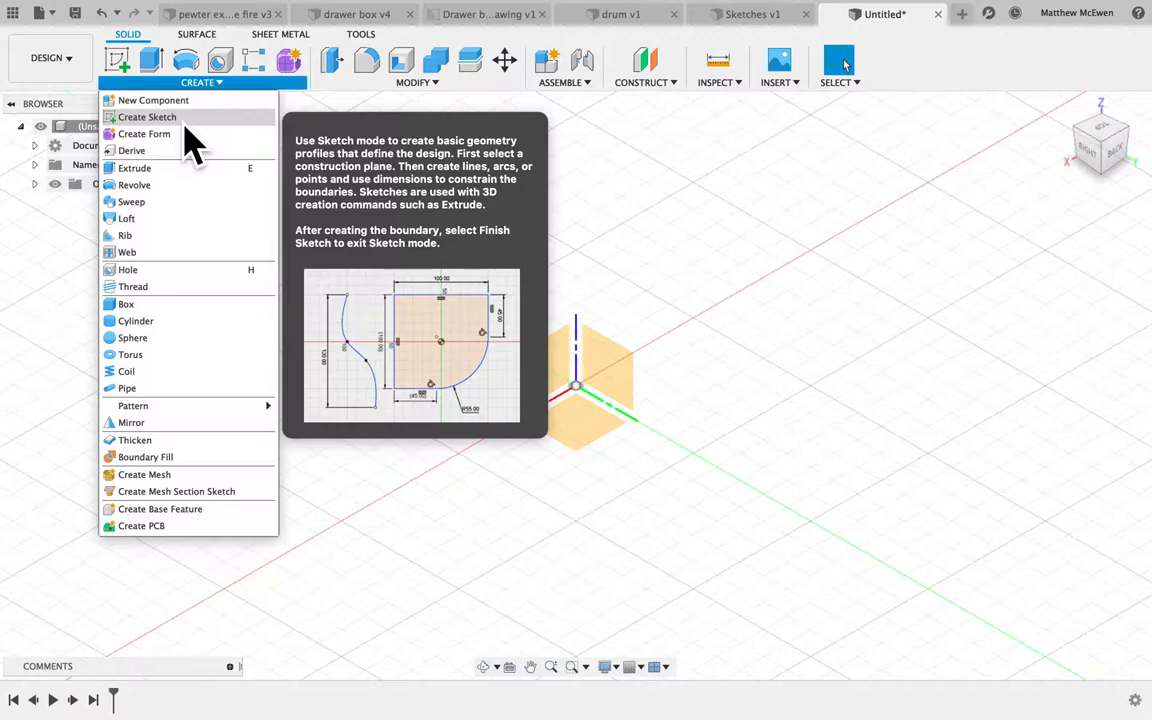
pyautogui.click(185, 127)
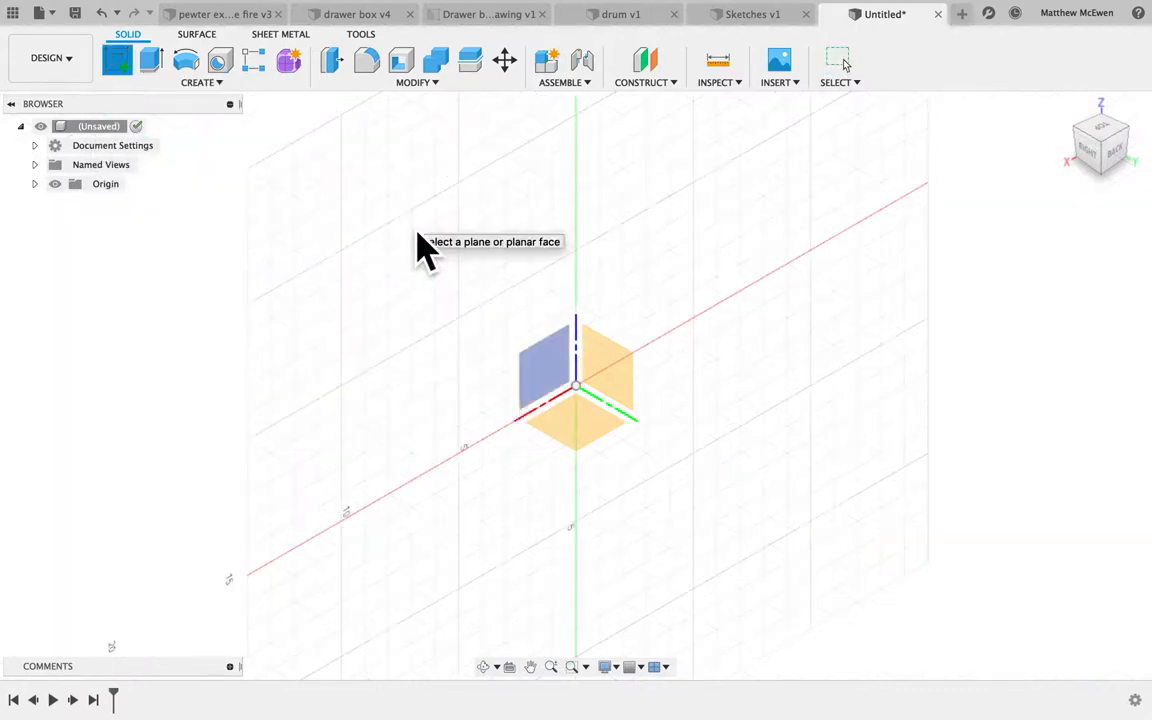
pyautogui.click(600, 428)
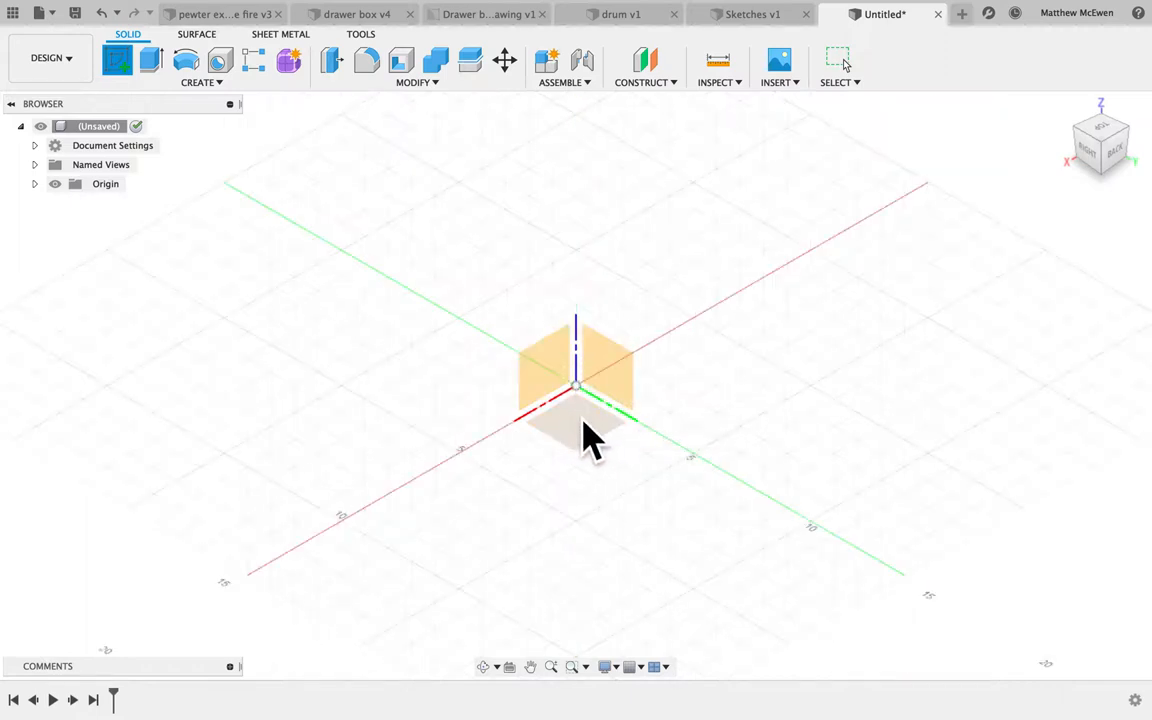
pyautogui.click(590, 440)
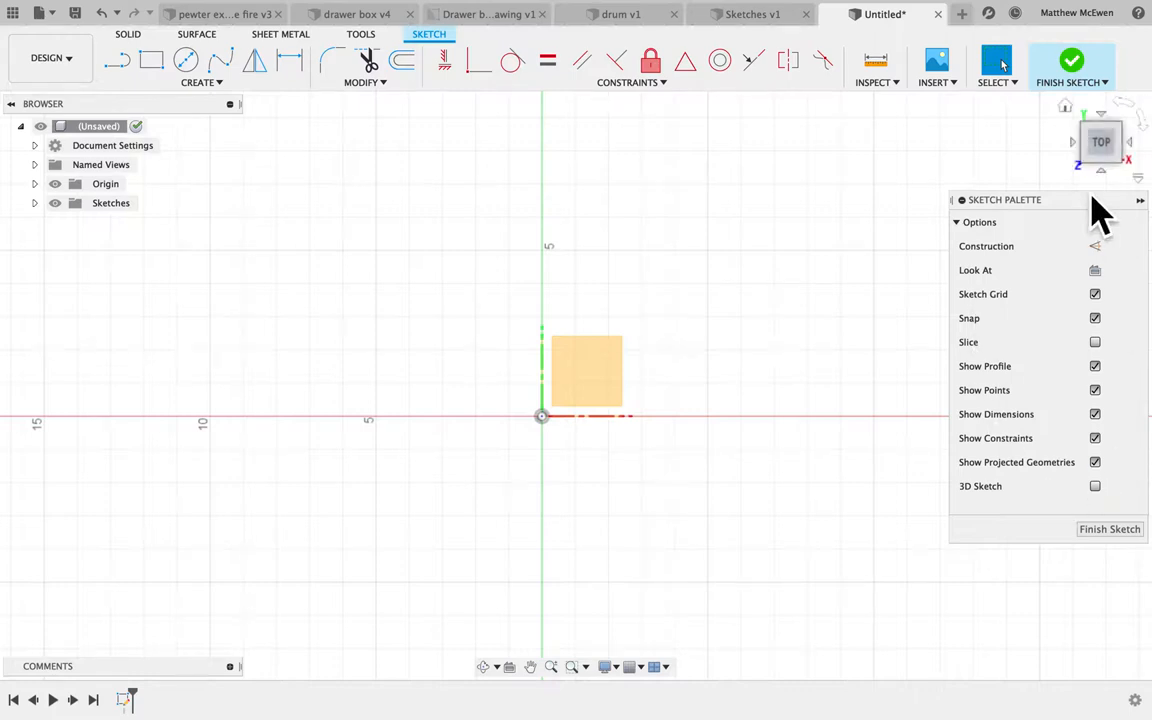
pyautogui.moveTo(1090, 211); pyautogui.dragTo(1023, 213)
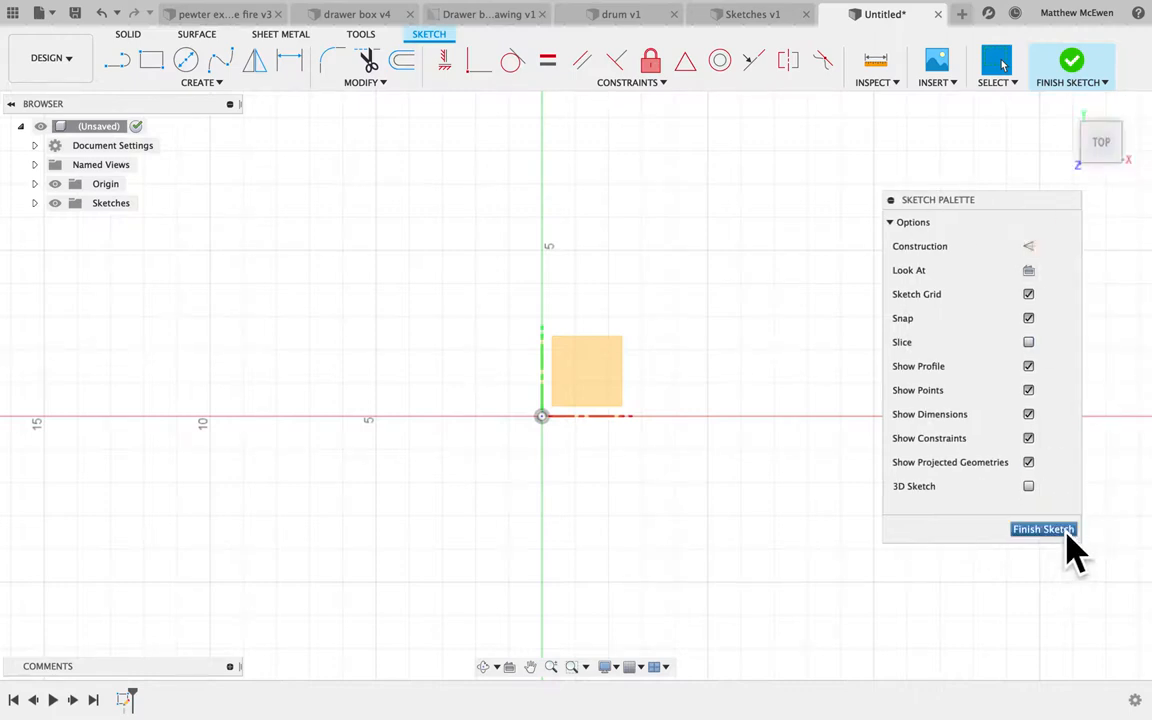
pyautogui.moveTo(966, 208); pyautogui.dragTo(1010, 200)
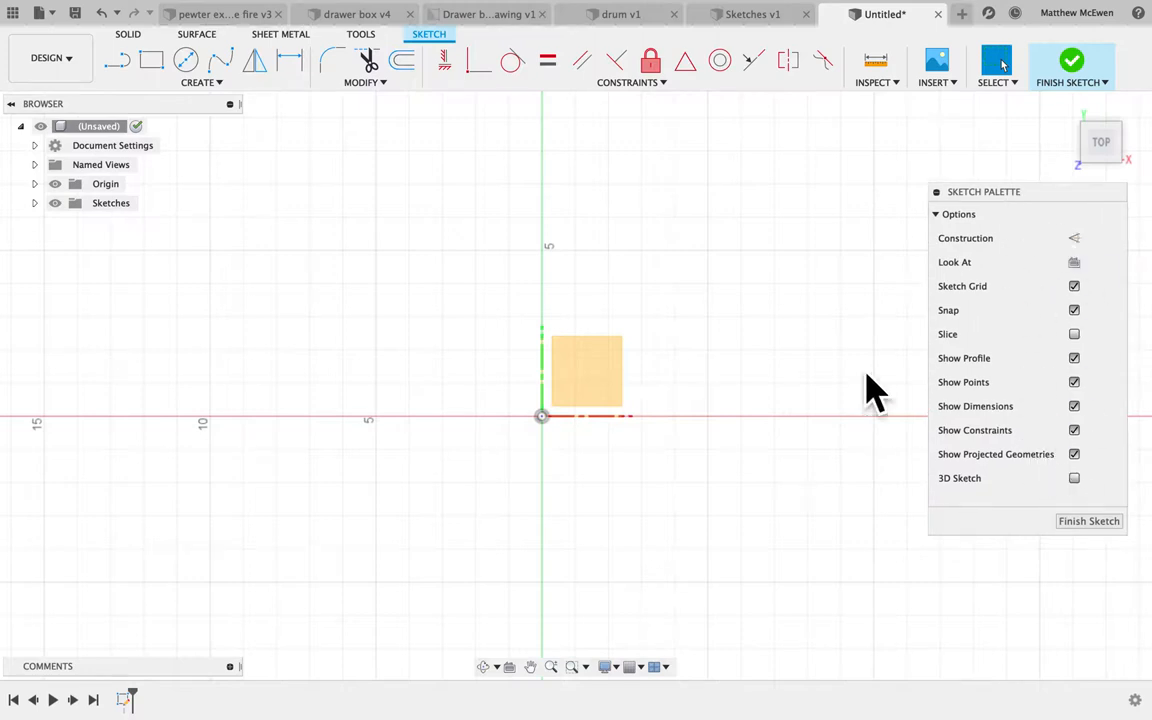
# - Draw a right triangle of lines with legs about 5 cm, its base on the horizontal axis from 10 to 5 cm left of the origin
pyautogui.click(152, 84)
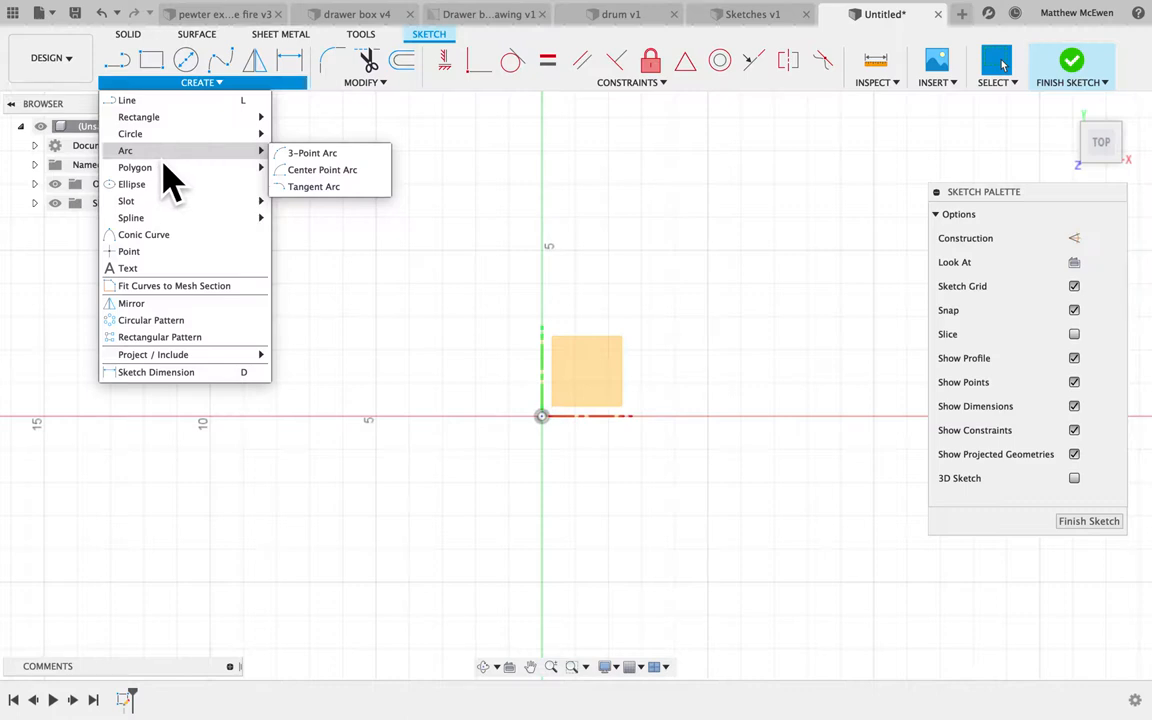
pyautogui.moveTo(164, 170)
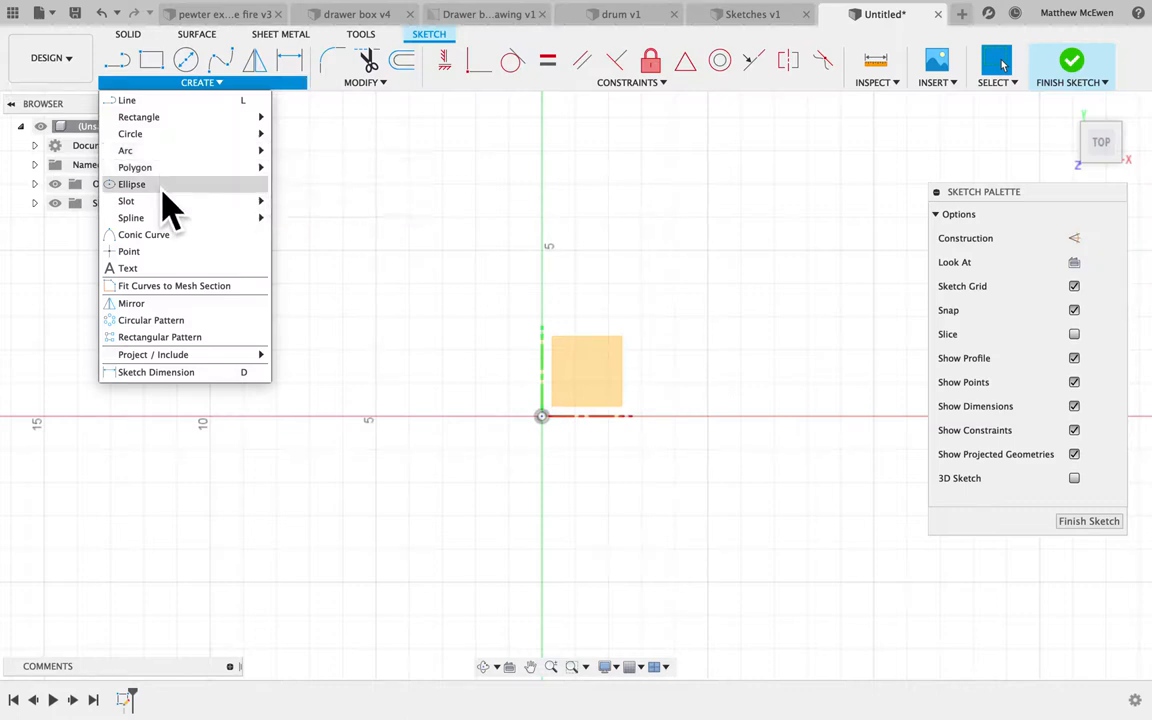
pyautogui.moveTo(167, 114)
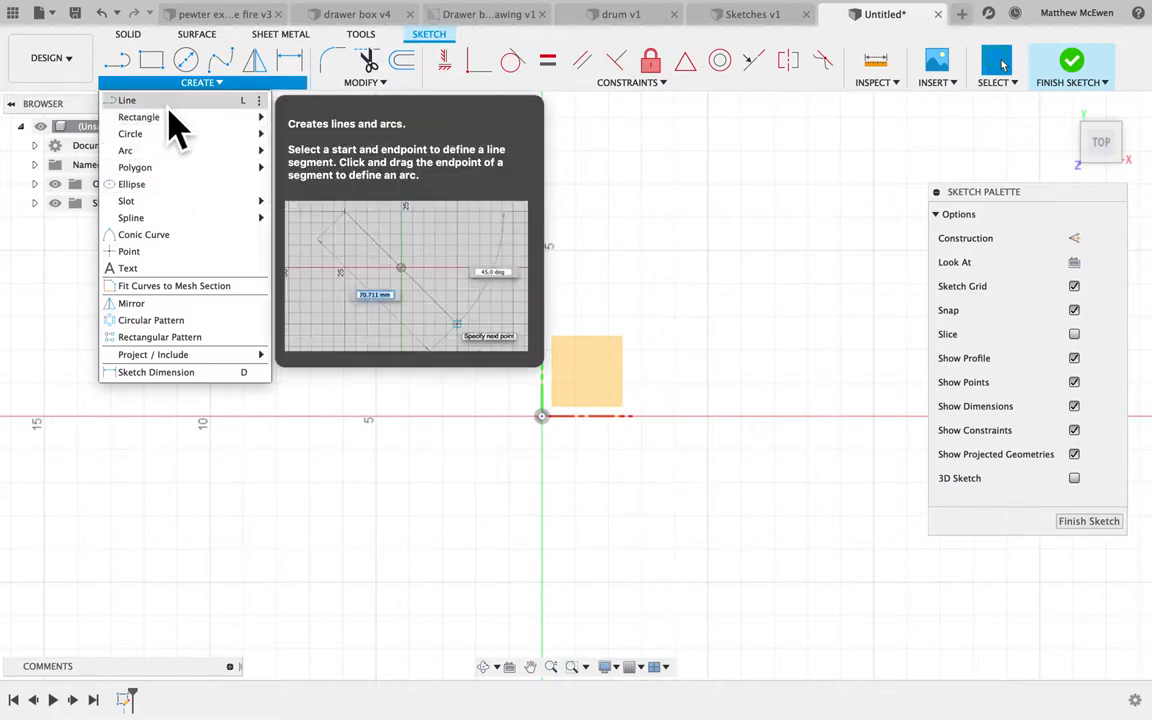
pyautogui.click(168, 106)
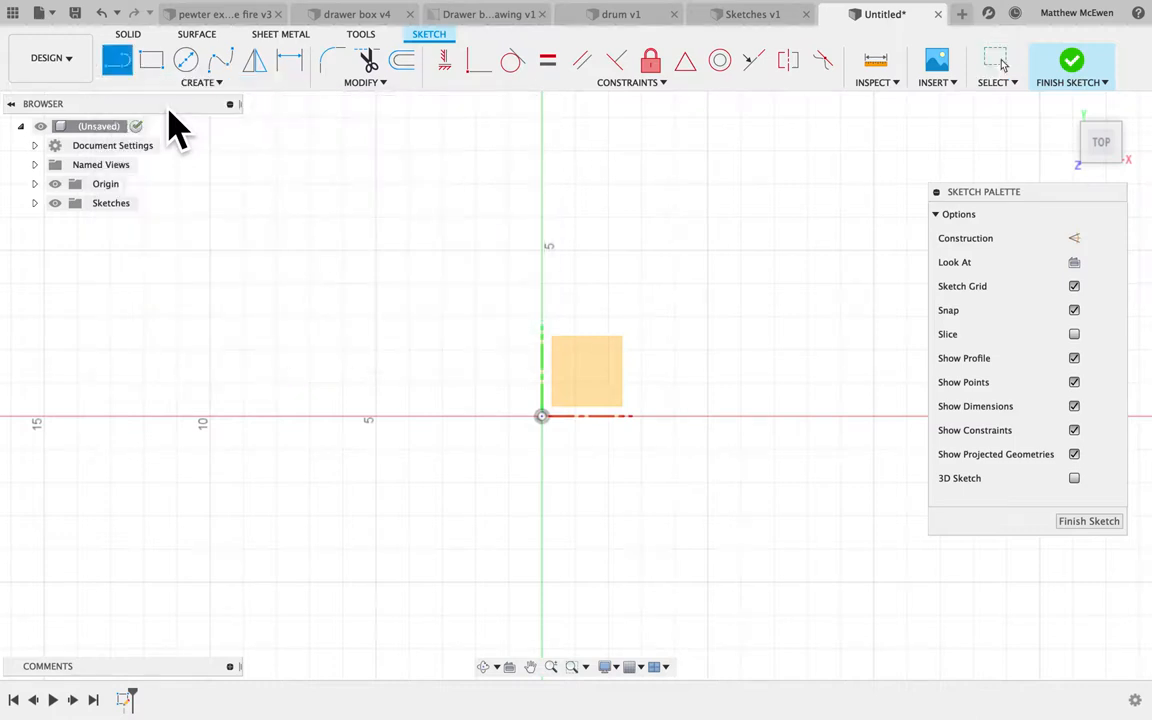
pyautogui.click(210, 249)
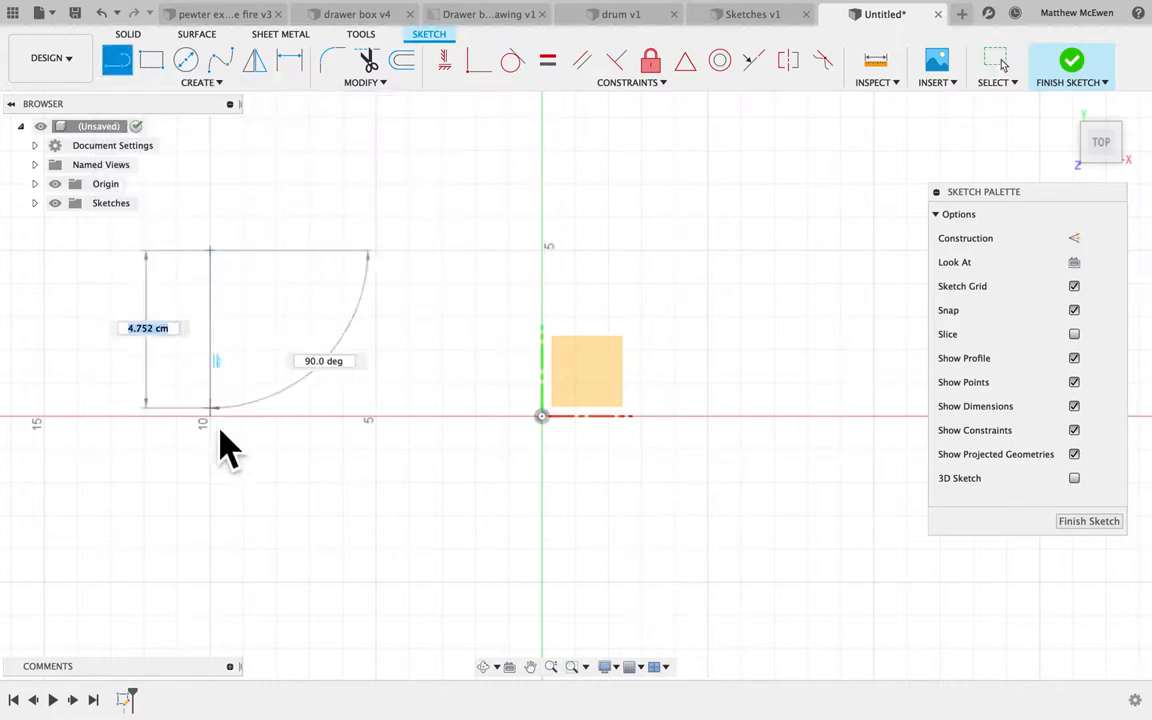
pyautogui.click(217, 425)
pyautogui.click(375, 416)
pyautogui.click(211, 250)
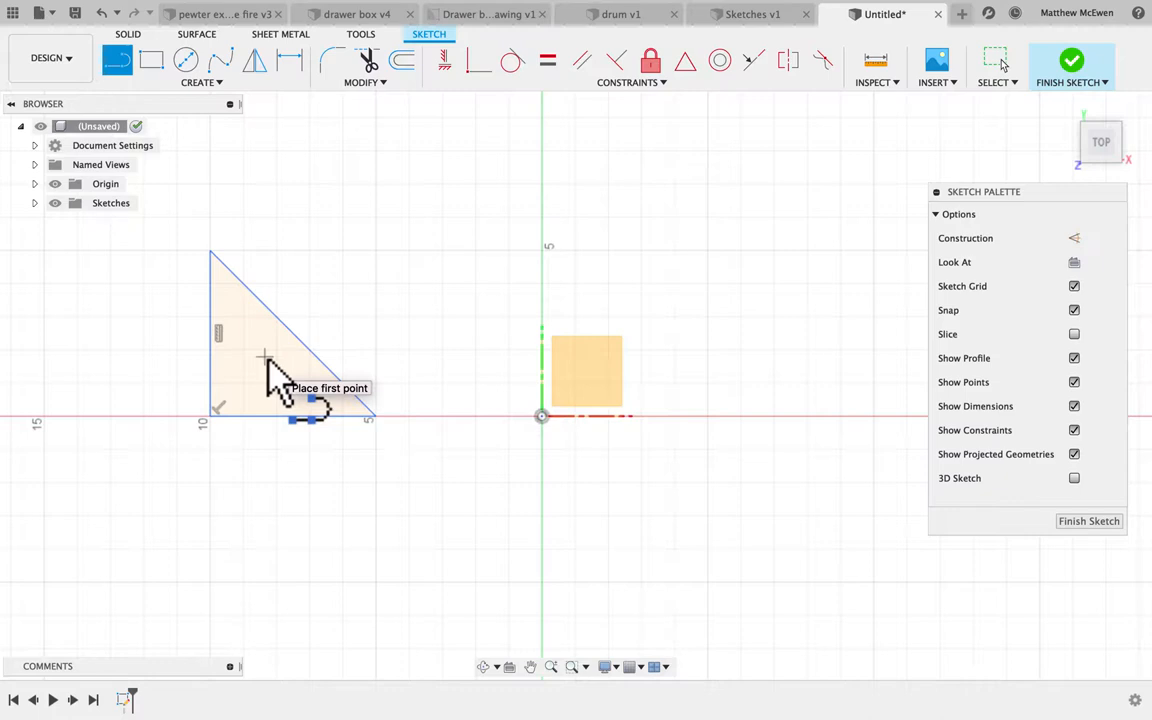
# - Draw a second right triangle with legs about 3 cm, inverted above the first triangle's sloping side
pyautogui.click(277, 250)
pyautogui.click(376, 250)
pyautogui.click(376, 349)
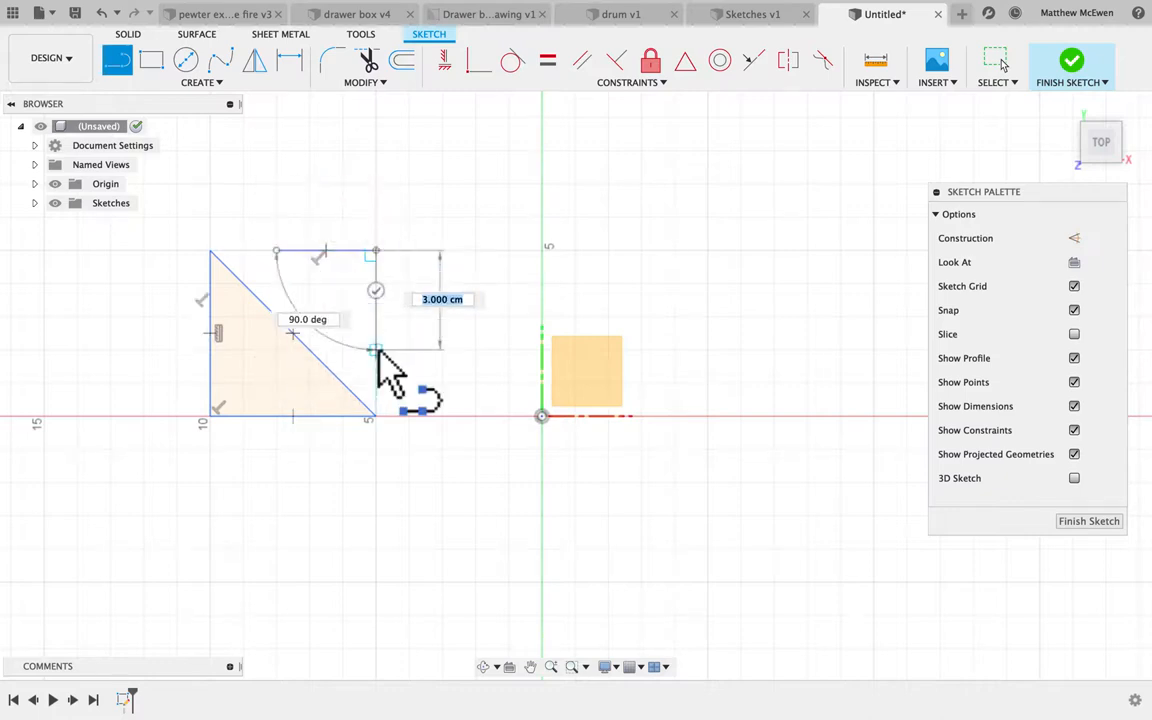
pyautogui.click(277, 251)
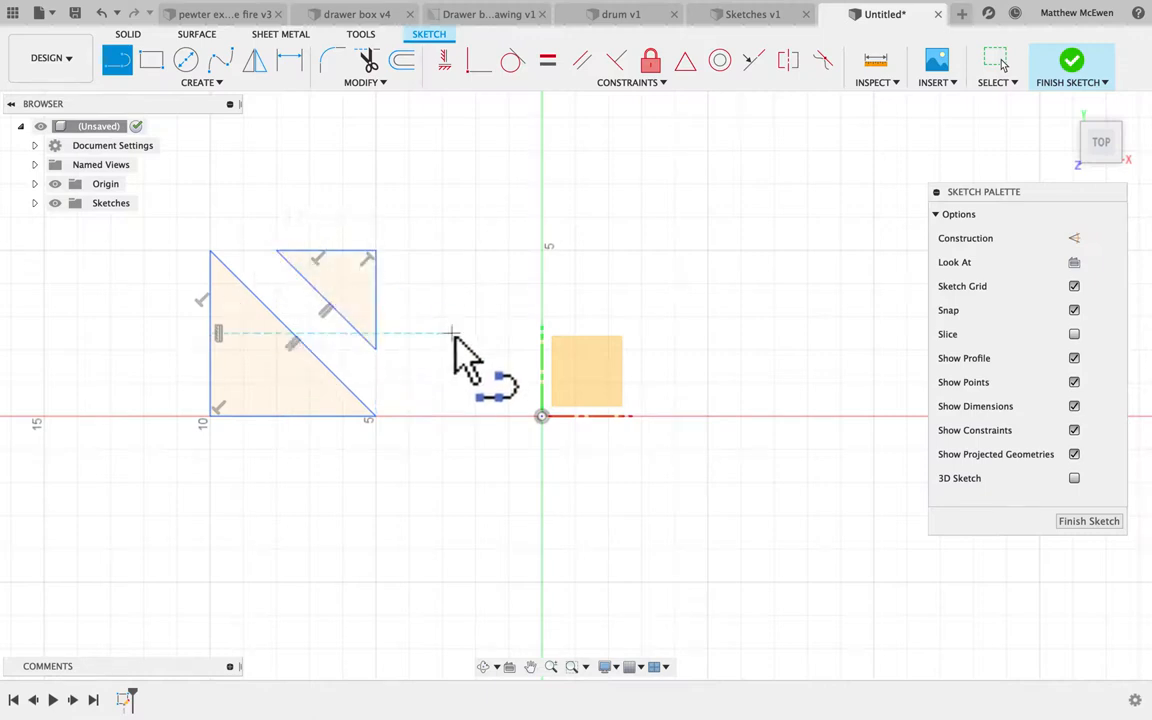
# - Draw a square of about 2 cm from four lines between the small triangle and the vertical axis
pyautogui.click(410, 251)
pyautogui.click(476, 251)
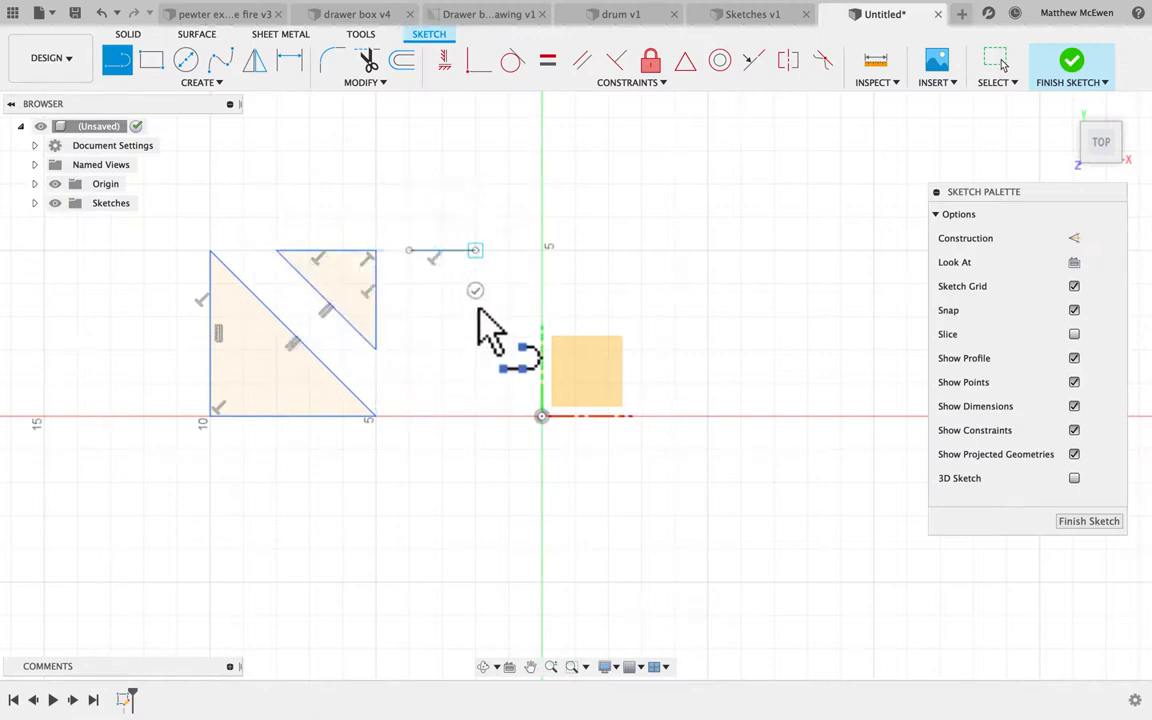
pyautogui.click(476, 317)
pyautogui.click(410, 317)
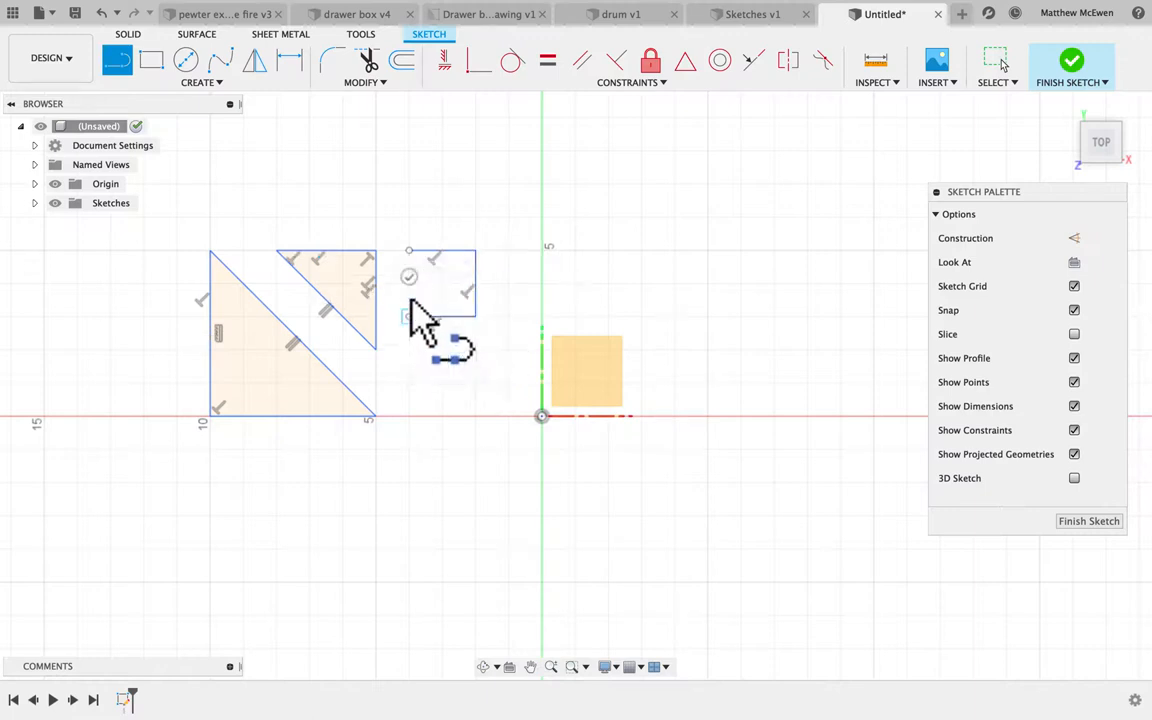
pyautogui.click(410, 251)
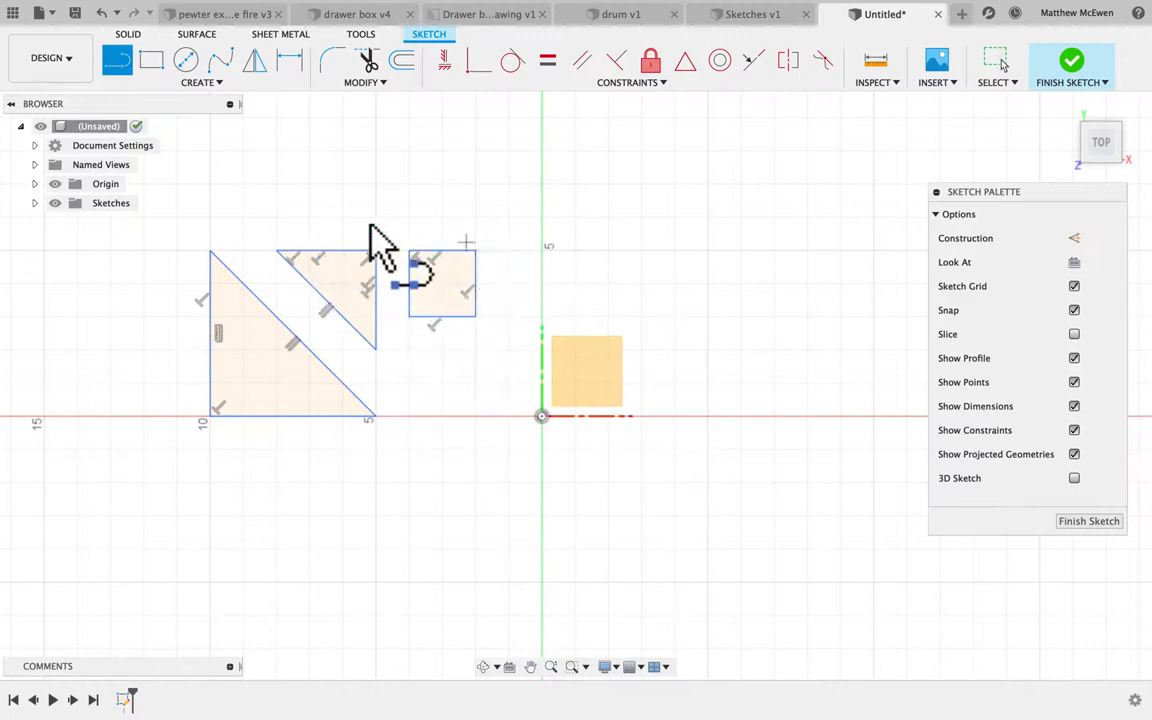
# - Draw a two-point rectangle 2 cm wide and 5 cm tall from the vertical axis at 5 cm down to the horizontal axis
pyautogui.click(175, 82)
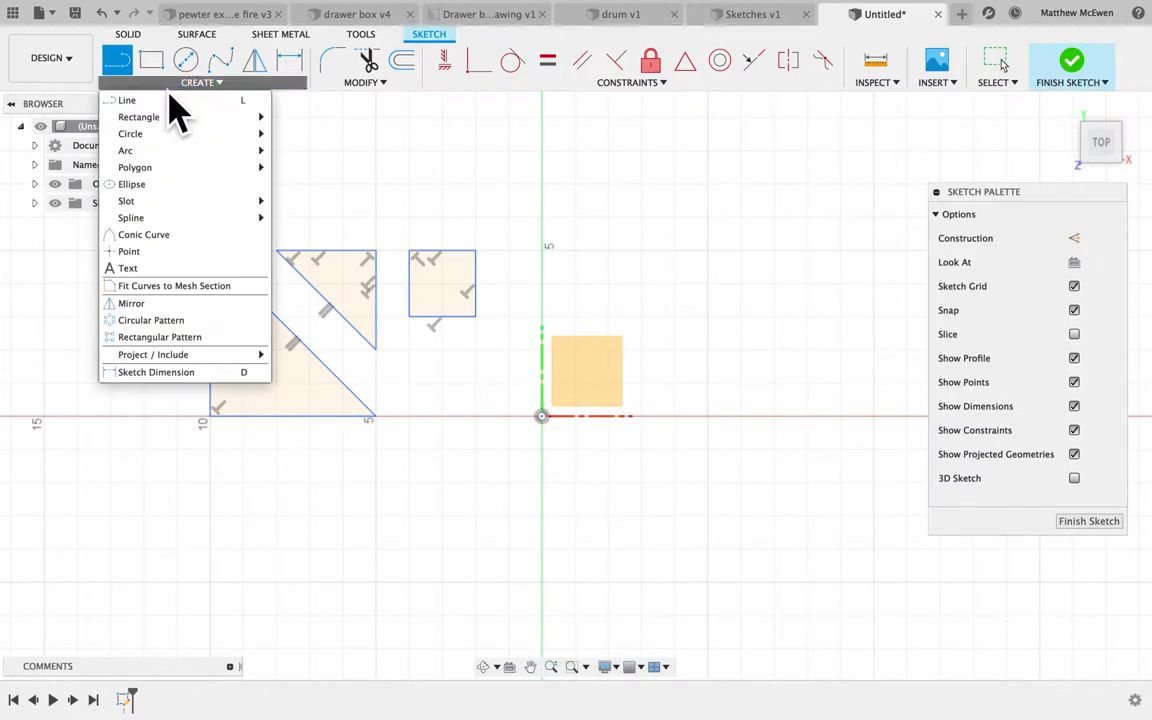
pyautogui.moveTo(168, 120)
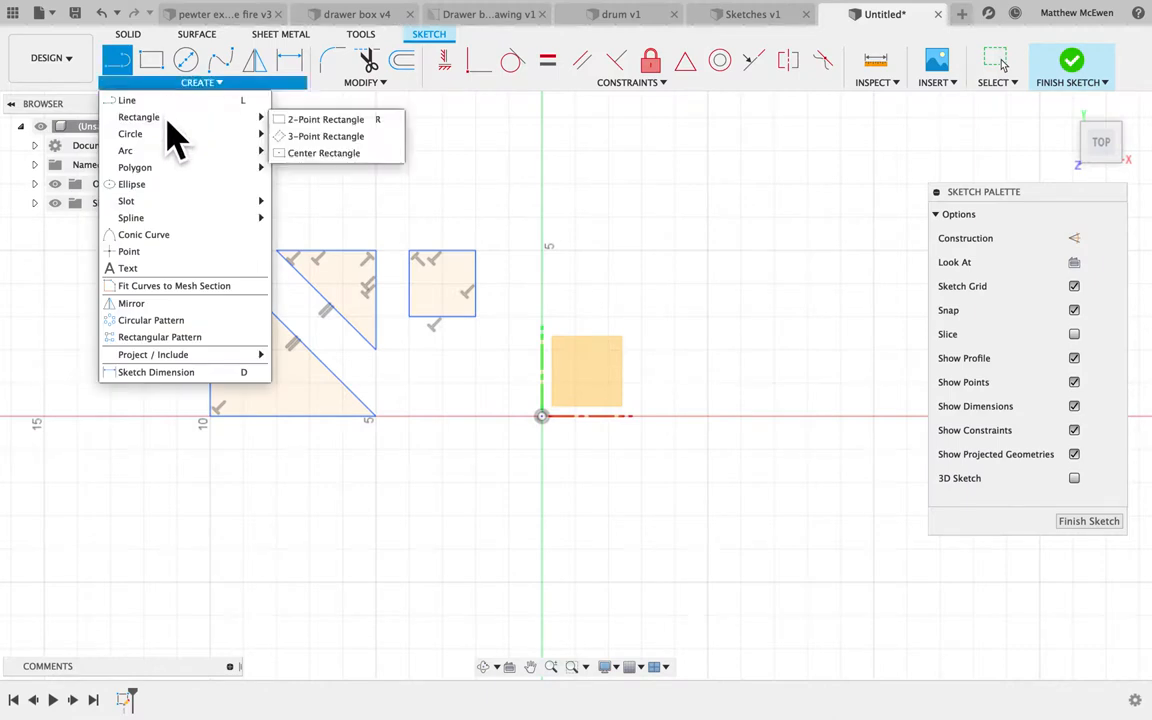
pyautogui.click(295, 122)
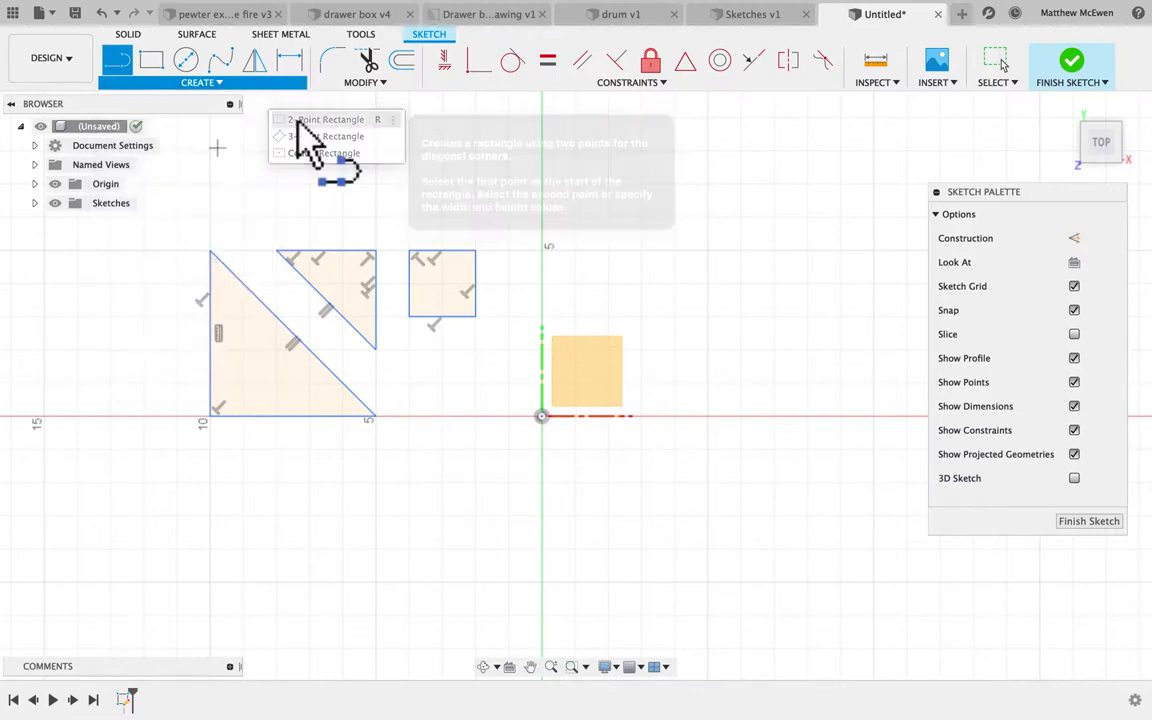
pyautogui.click(542, 248)
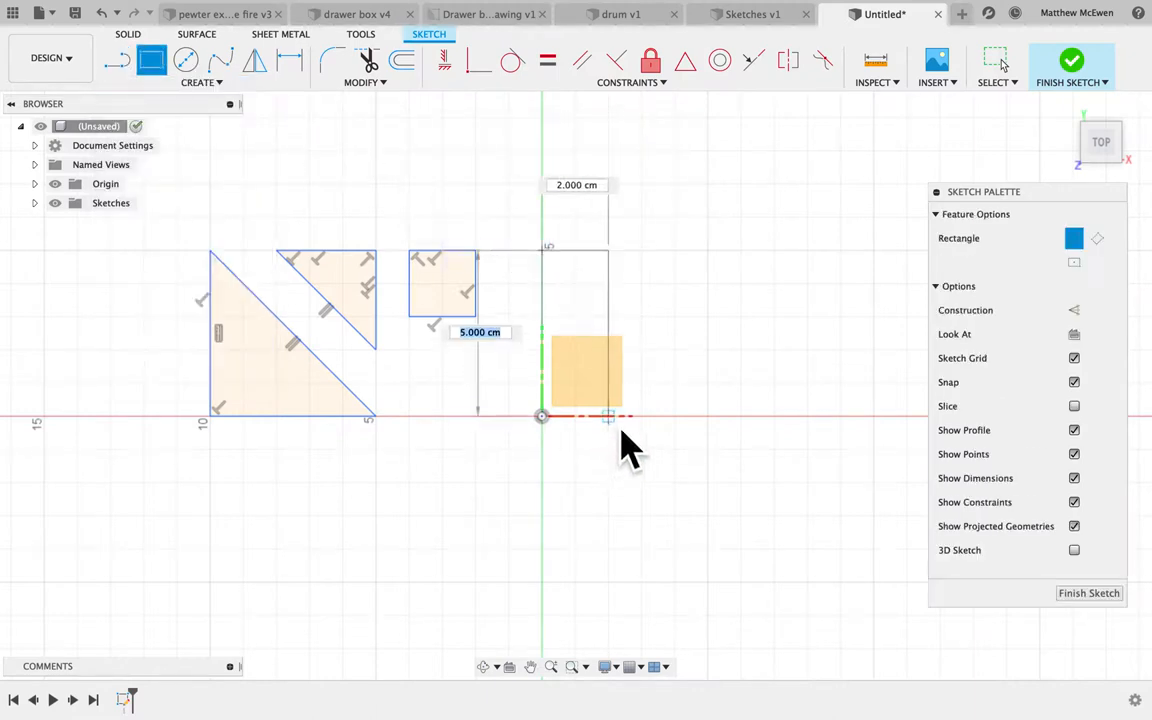
pyautogui.click(608, 416)
# - Draw an upright rectangle about 1 by 10 cm beside the first one and a horizontal rectangle about 5 by 2 cm above it
pyautogui.click(641, 250)
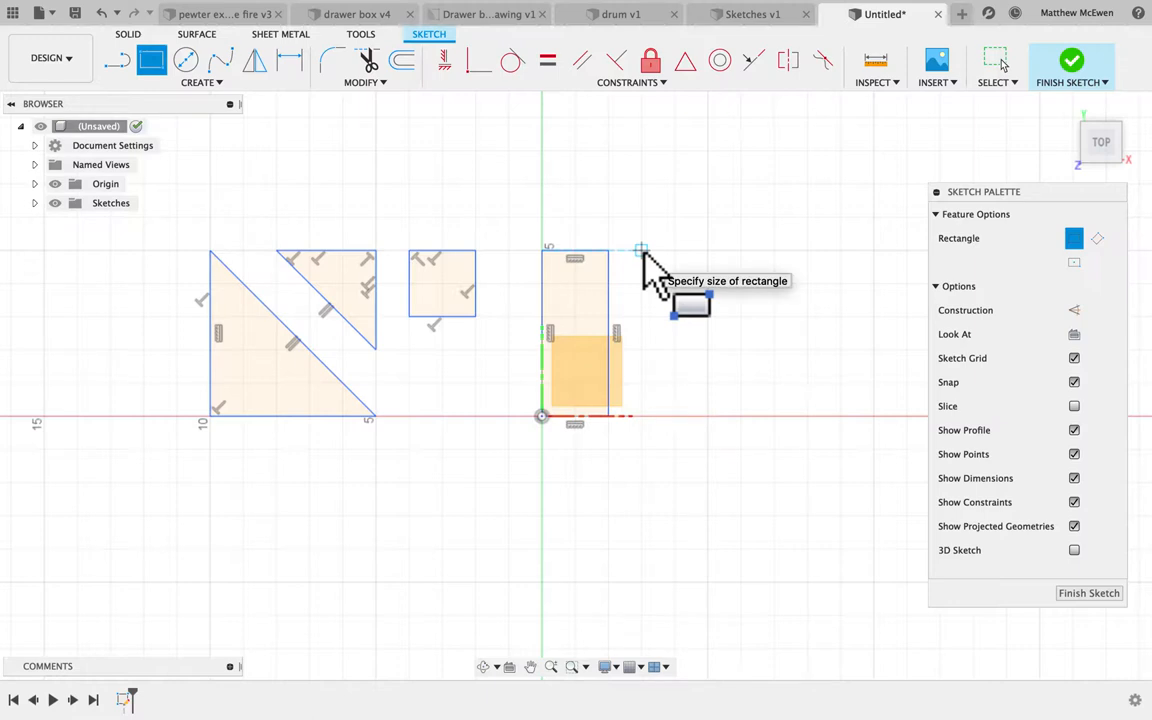
pyautogui.click(675, 582)
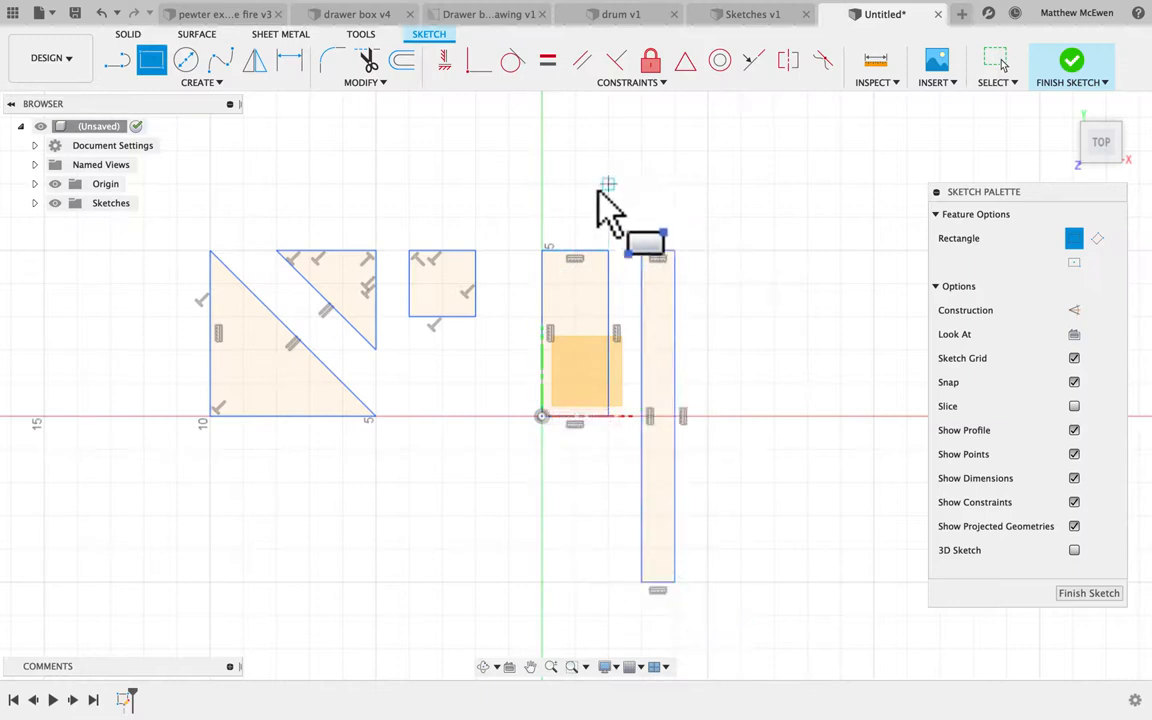
pyautogui.click(541, 150)
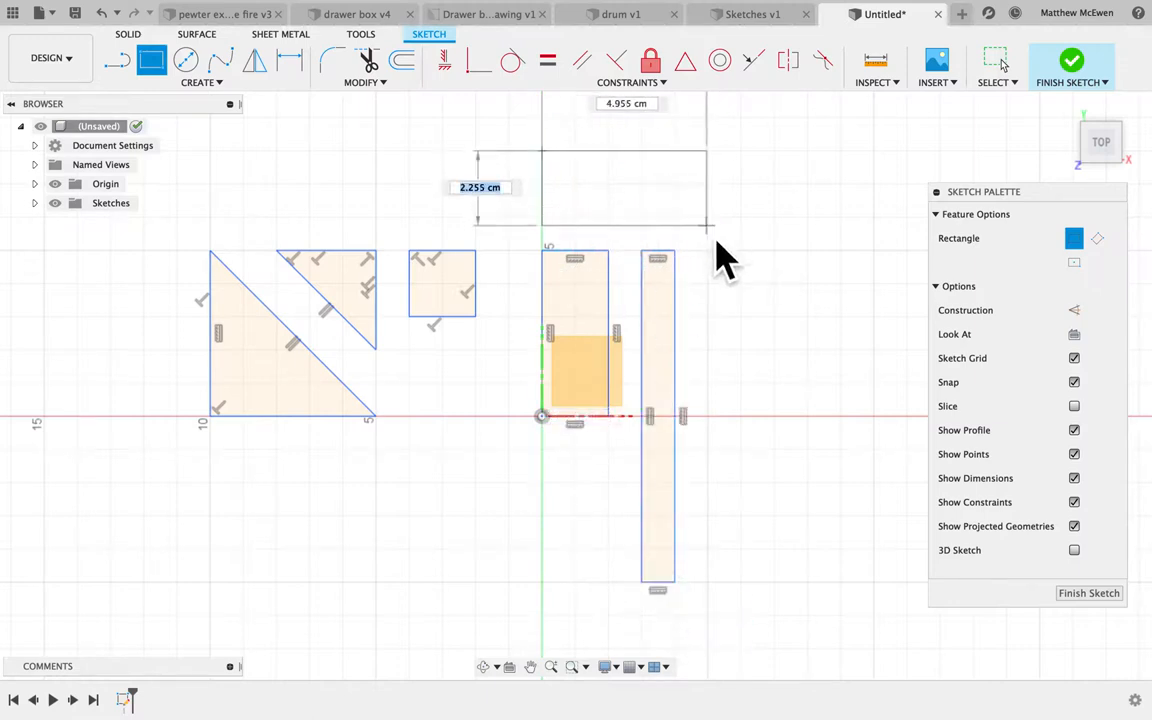
pyautogui.click(708, 216)
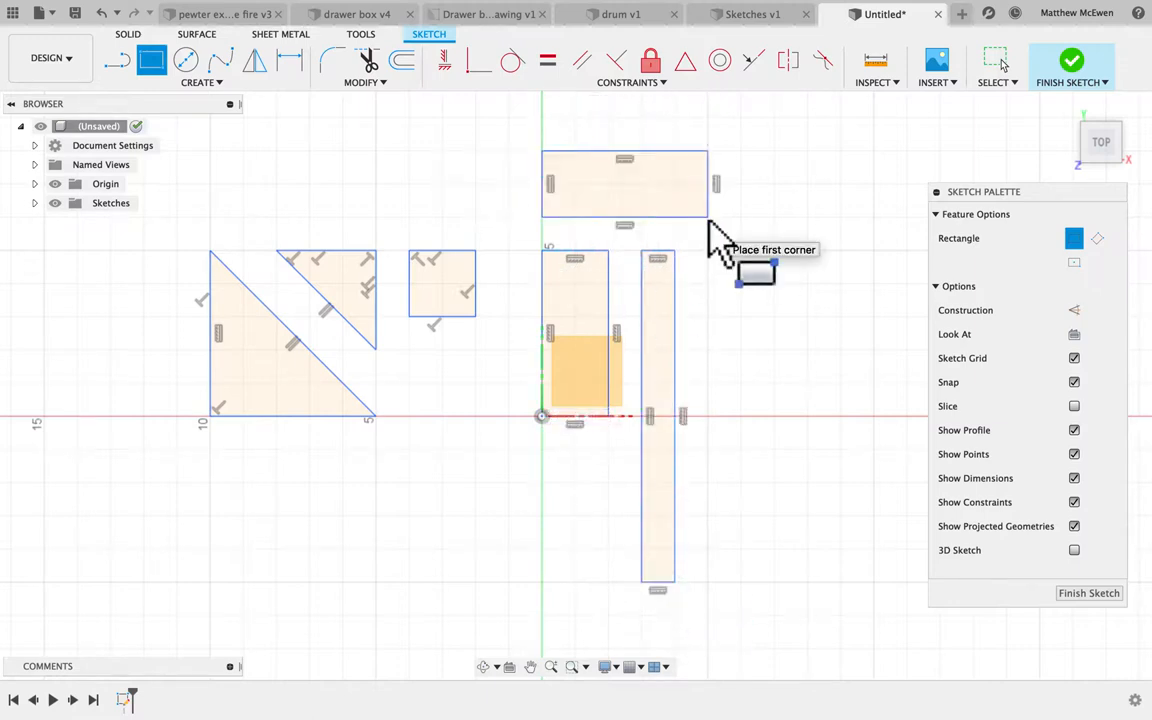
# - Draw a center-diameter circle about 2 cm across, centred 7 cm right of the origin and 5 cm above the horizontal axis
pyautogui.click(205, 82)
pyautogui.moveTo(181, 137)
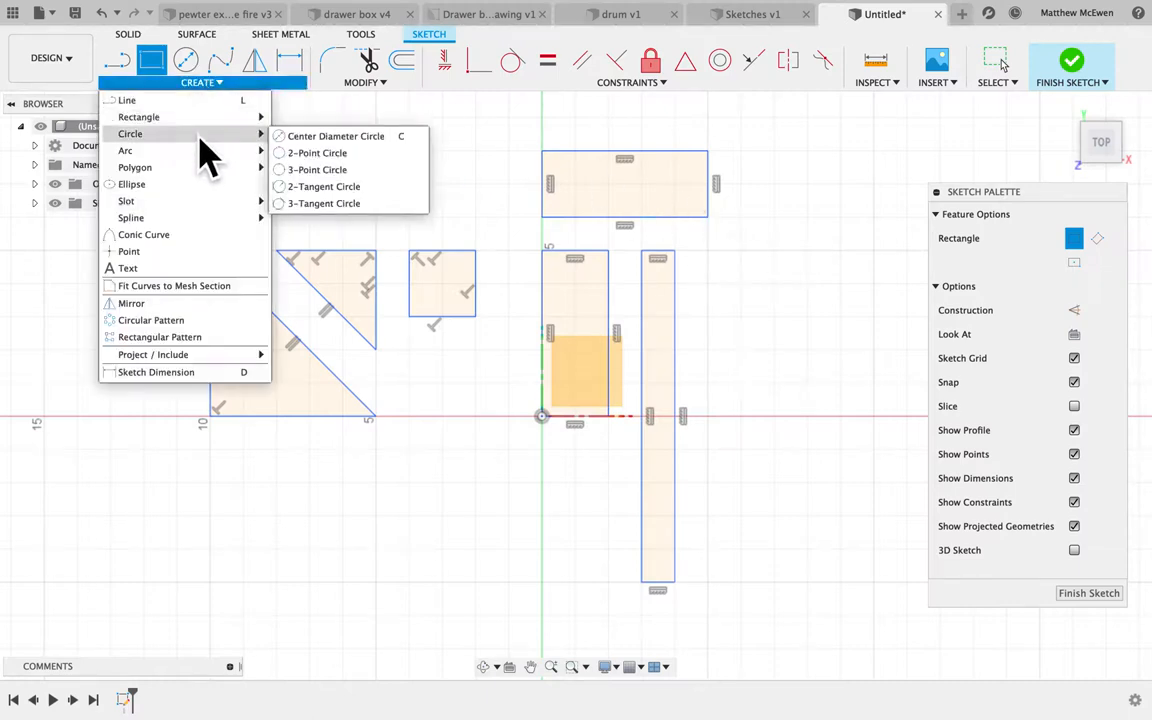
pyautogui.click(305, 137)
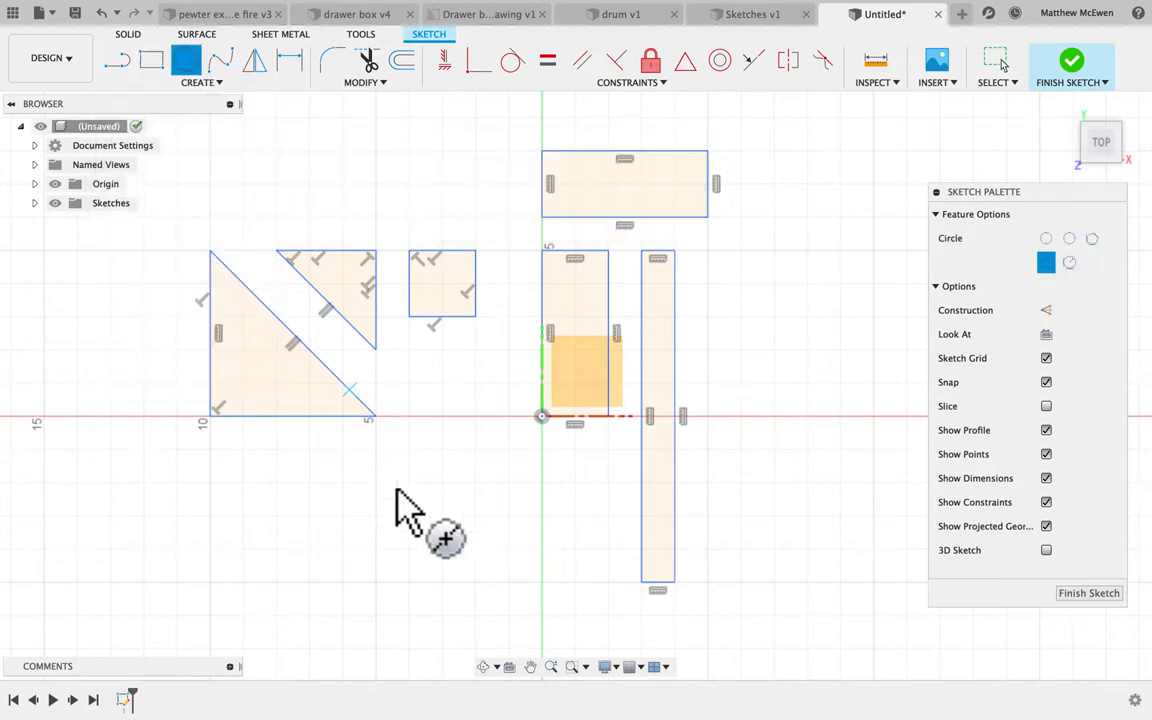
pyautogui.click(775, 250)
pyautogui.click(826, 272)
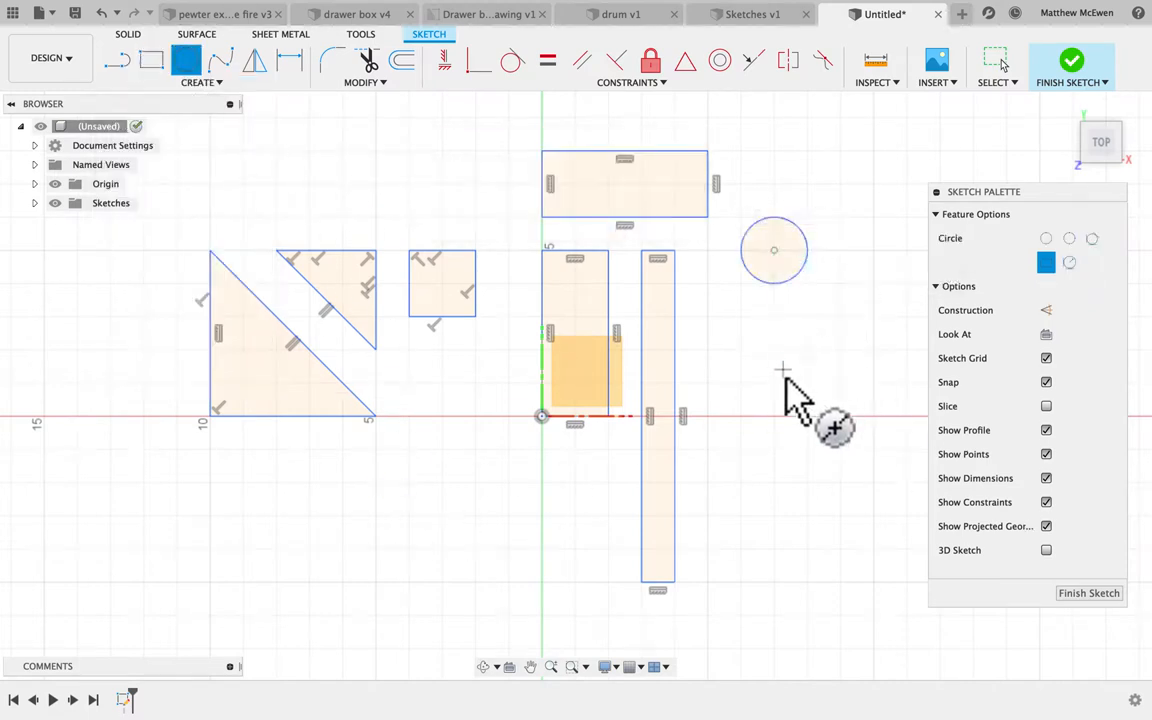
# - Draw a 6 cm circle centred on the horizontal axis below the small circle, and a circle about 1.2 cm across beneath it
pyautogui.click(775, 417)
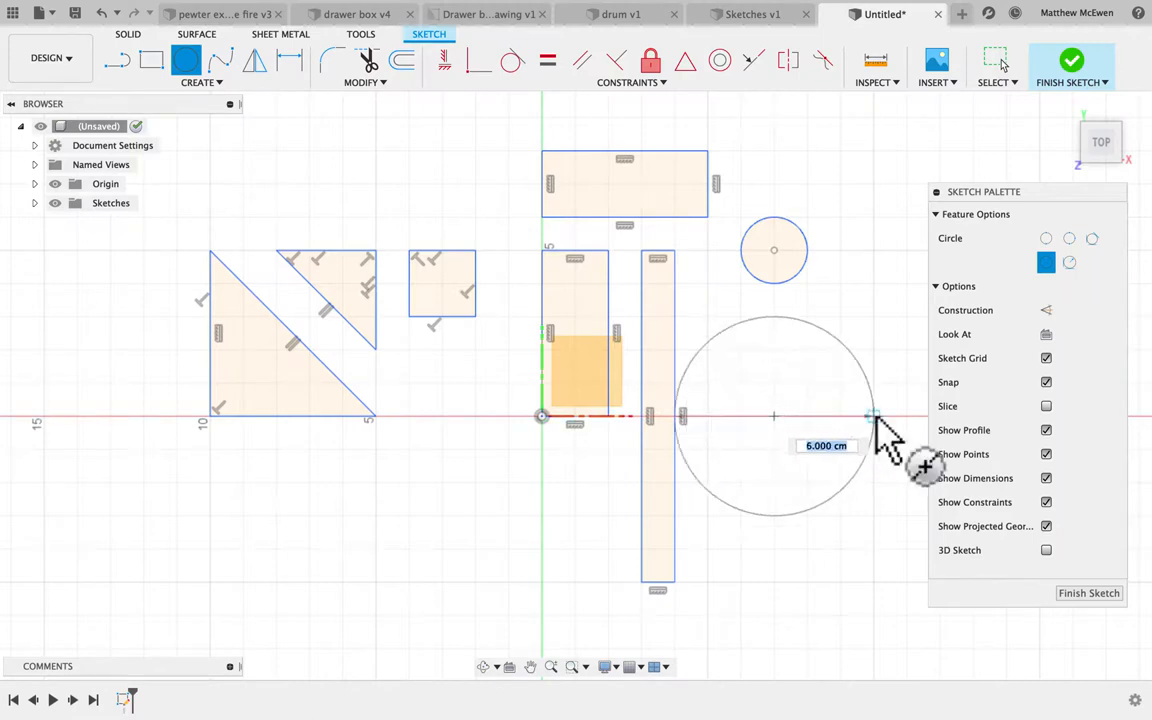
pyautogui.click(874, 416)
pyautogui.scroll(-3, 834, 536)
pyautogui.hscroll(3, 834, 536)
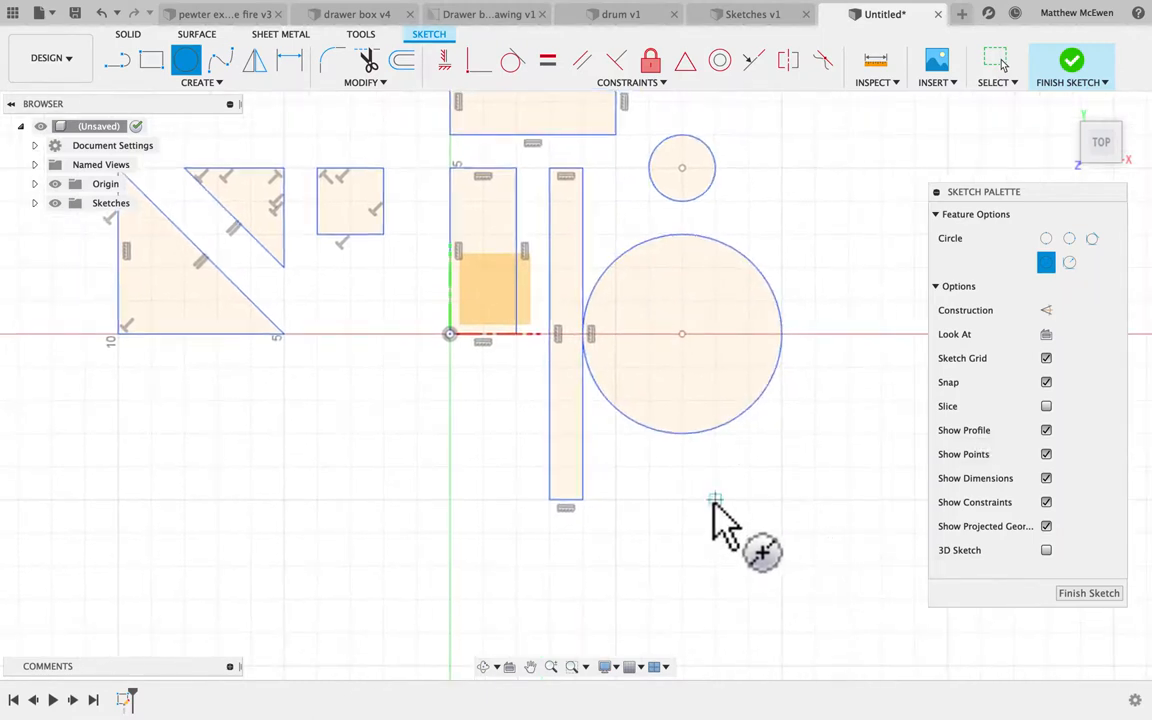
pyautogui.click(714, 499)
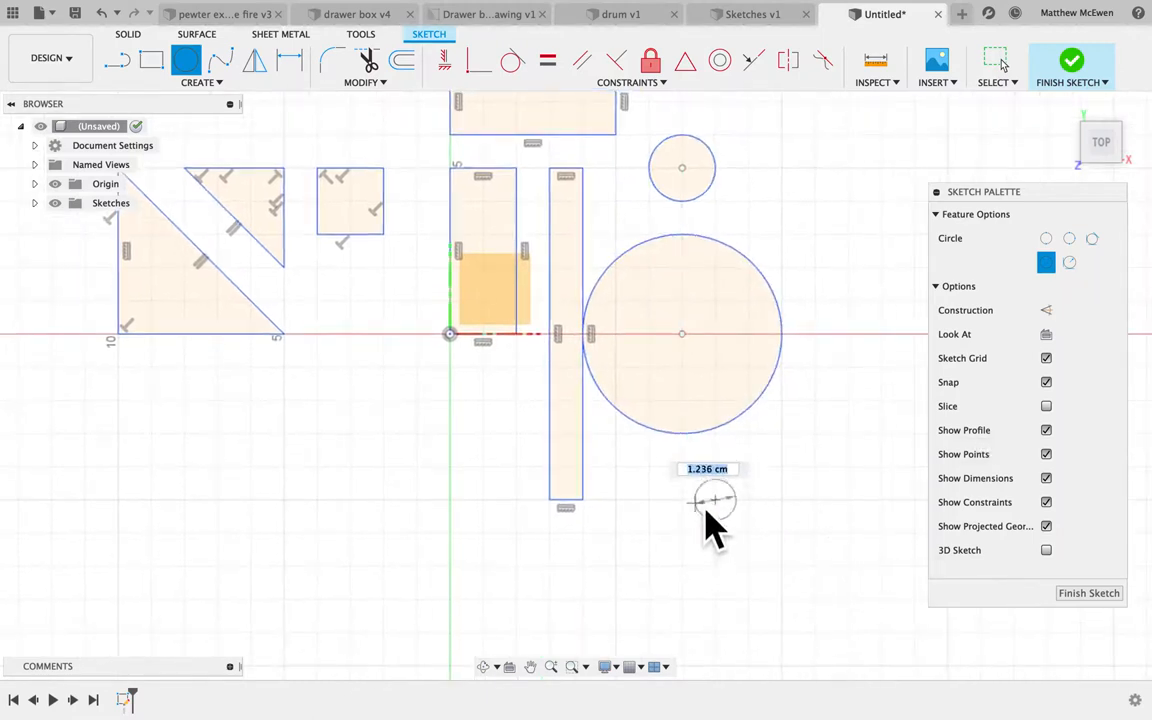
pyautogui.click(700, 505)
# - Draw a 3-point arc about 5 cm wide and 2 cm high beside the upper circle and close it with a straight base line
pyautogui.hscroll(3, 746, 358)
pyautogui.scroll(2, 746, 358)
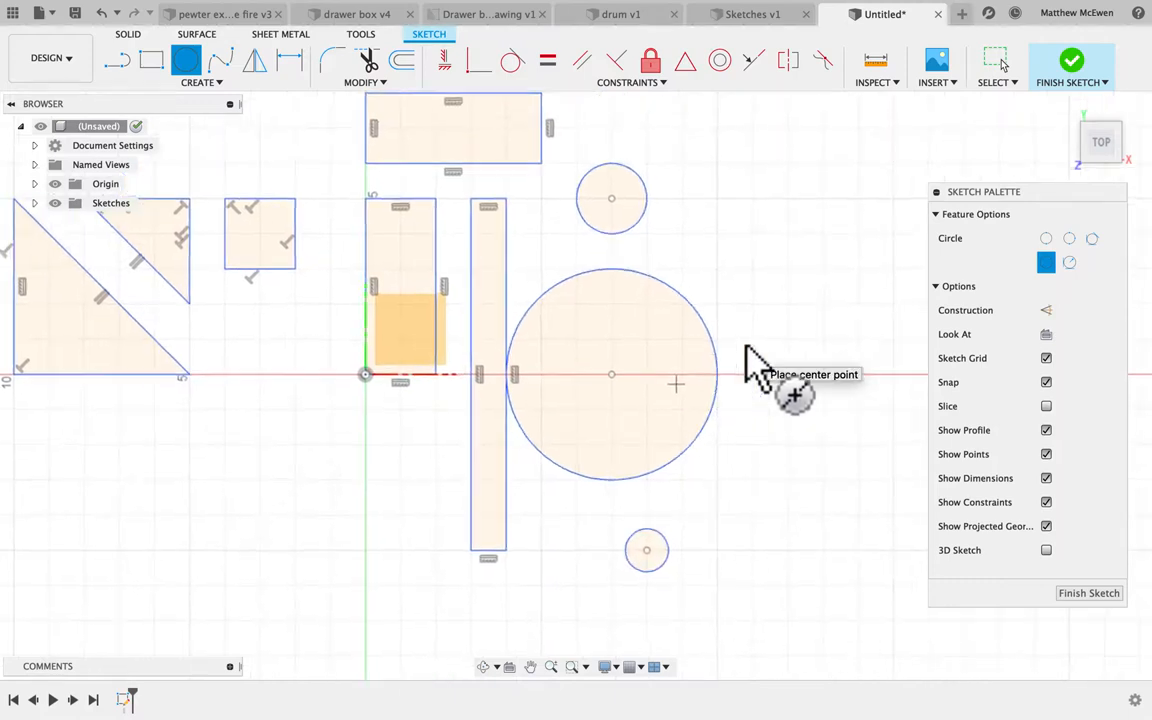
pyautogui.click(205, 82)
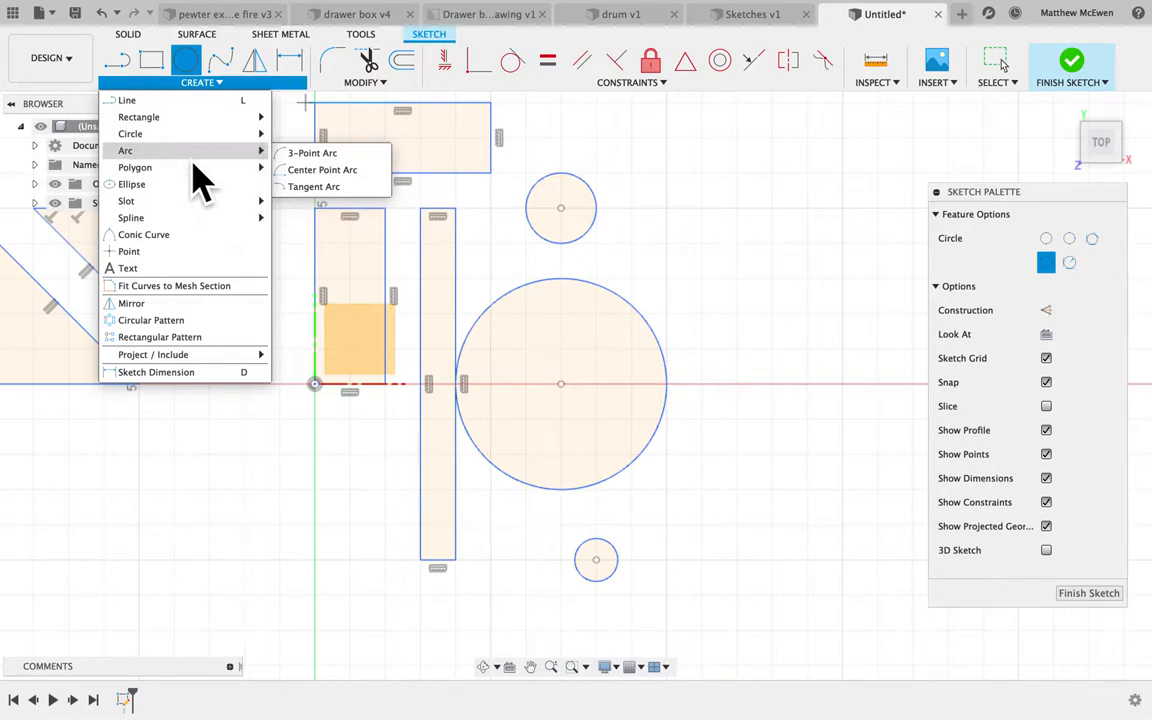
pyautogui.click(321, 165)
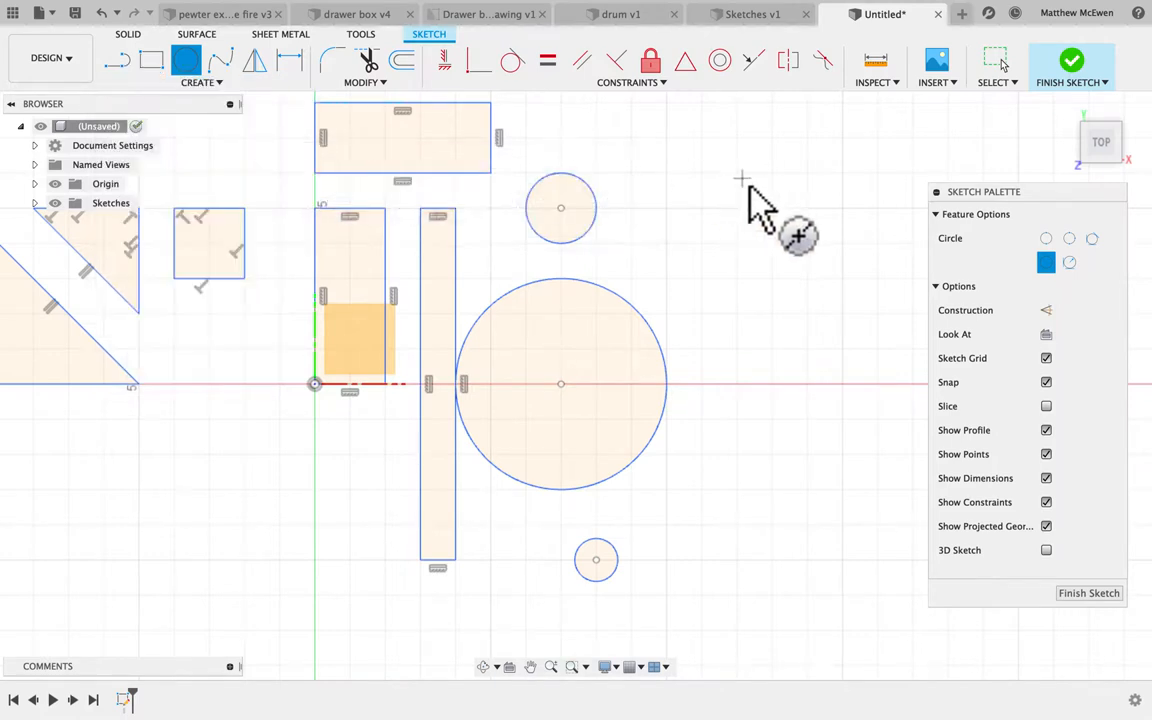
pyautogui.click(665, 207)
pyautogui.click(843, 207)
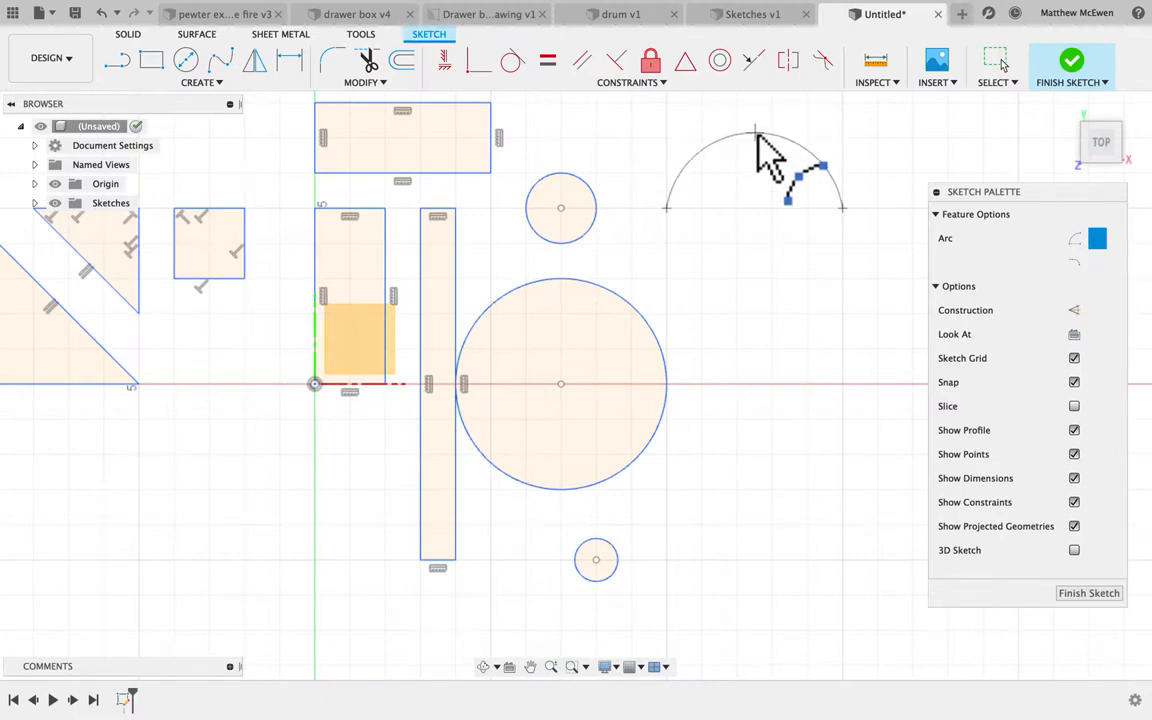
pyautogui.click(117, 60)
pyautogui.click(668, 207)
pyautogui.click(842, 207)
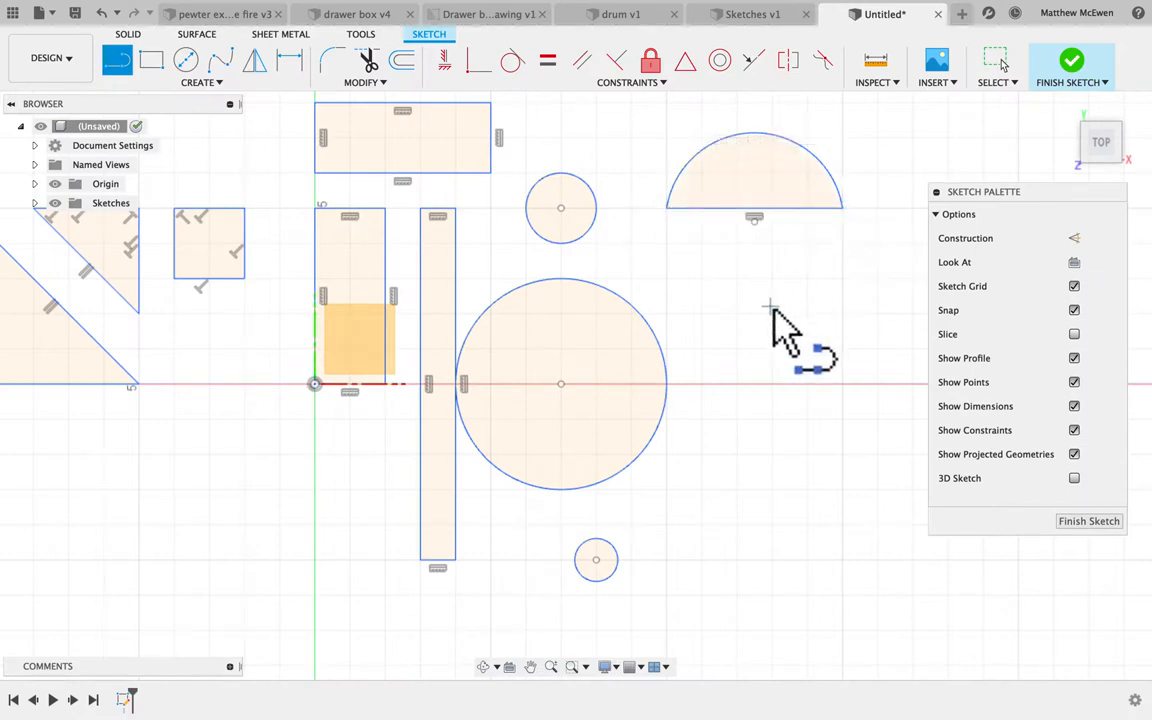
# - Draw a circumscribed six-sided polygon with a radius of about 2.2 cm, centred on the horizontal axis beside the large circle
pyautogui.hscroll(5, 776, 310)
pyautogui.click(208, 83)
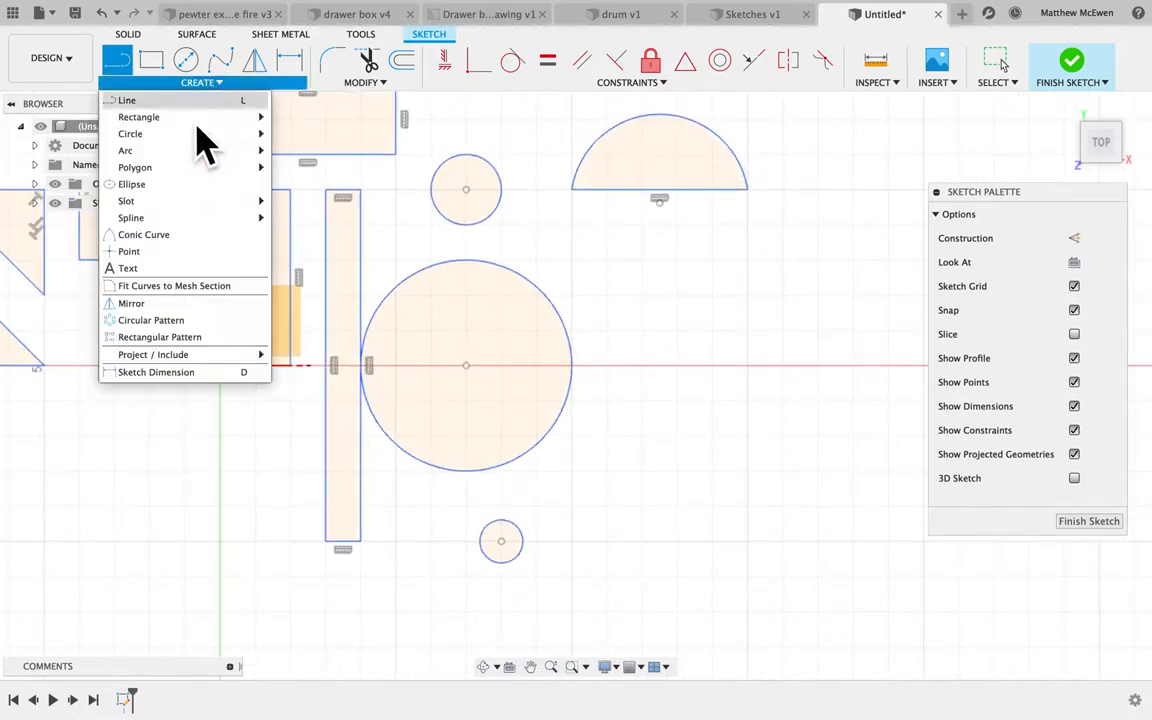
pyautogui.moveTo(186, 170)
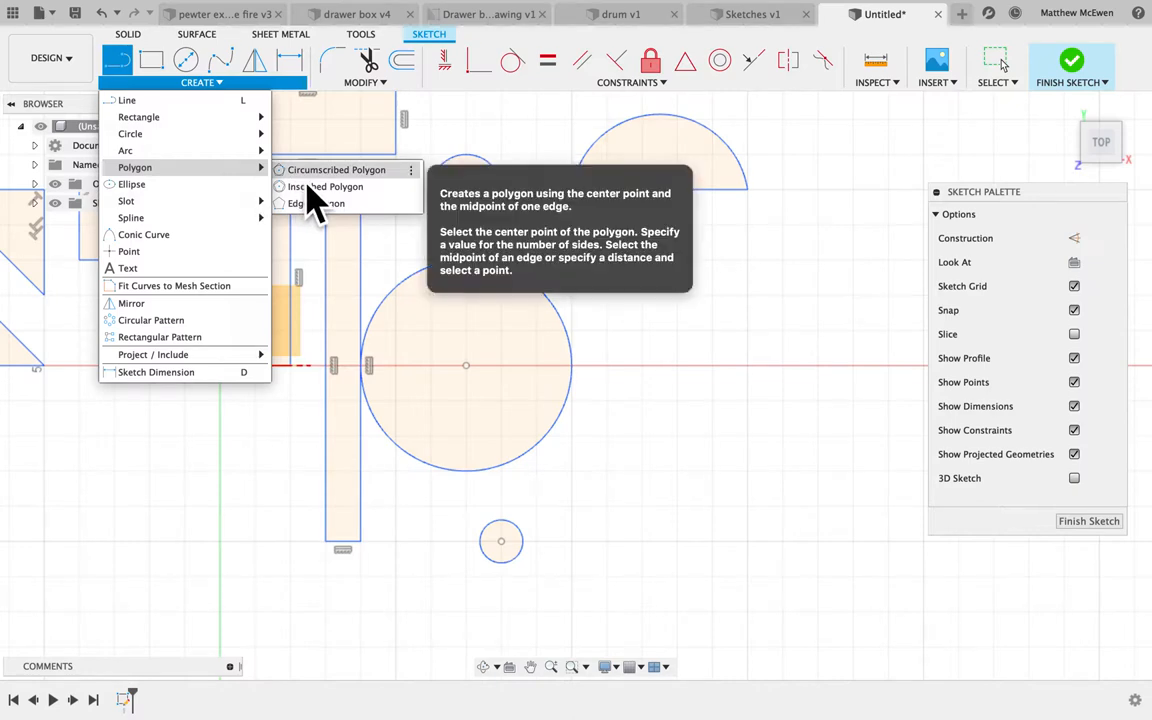
pyautogui.click(308, 174)
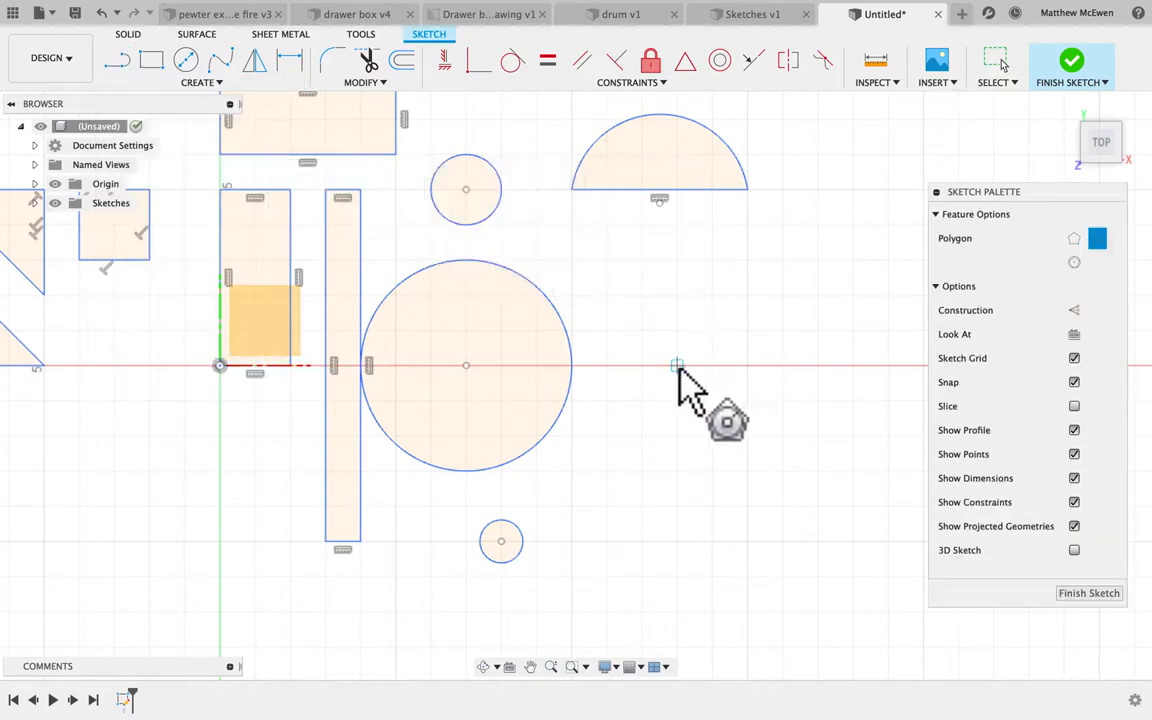
pyautogui.click(677, 366)
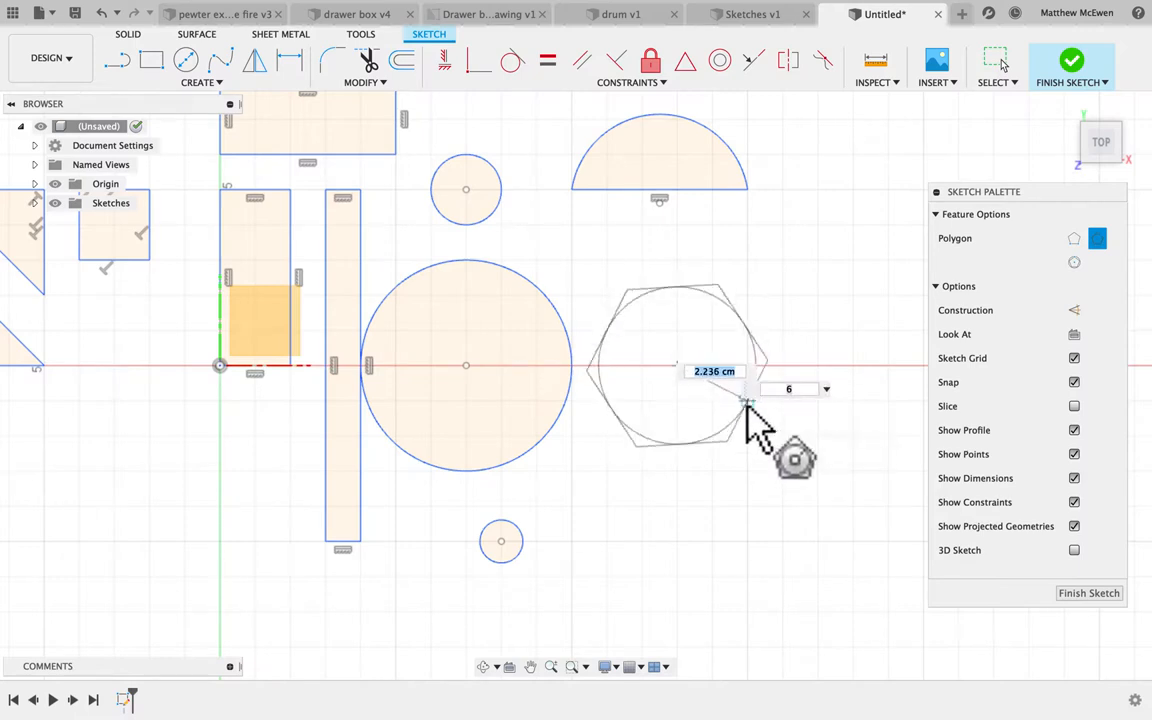
pyautogui.click(746, 404)
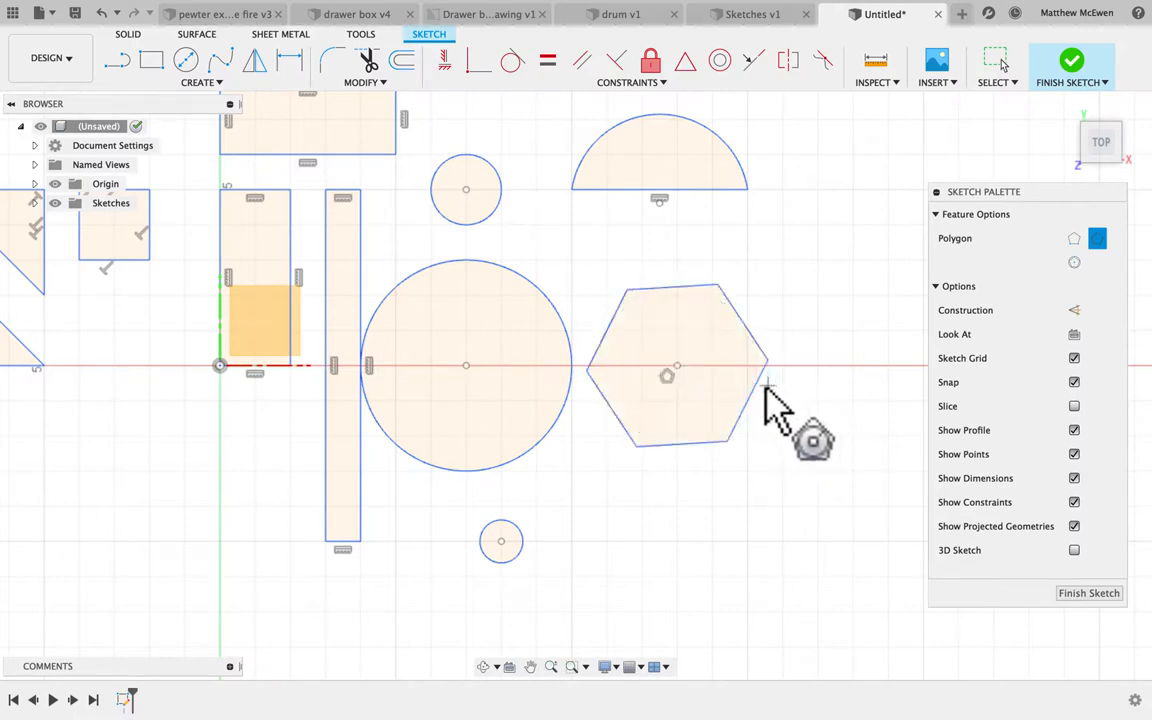
# - Draw a second, smaller circumscribed hexagon with a radius of about 1.5 cm below the first one
pyautogui.click(697, 530)
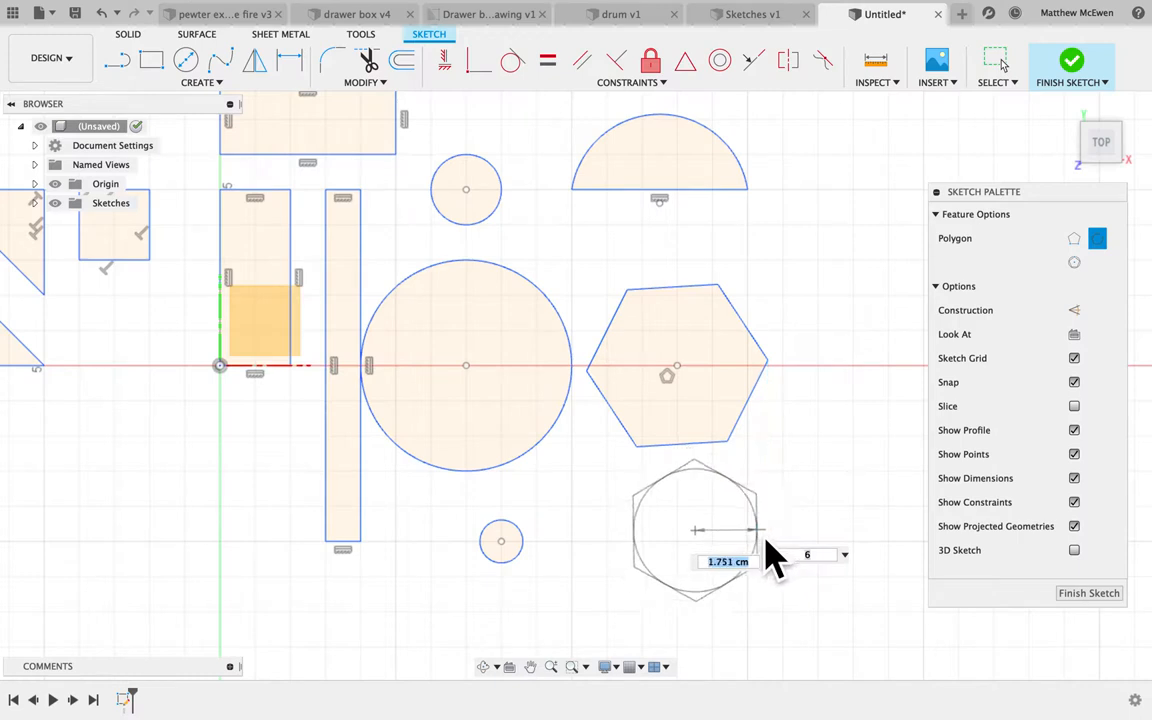
pyautogui.write('8')
pyautogui.press('Tab')
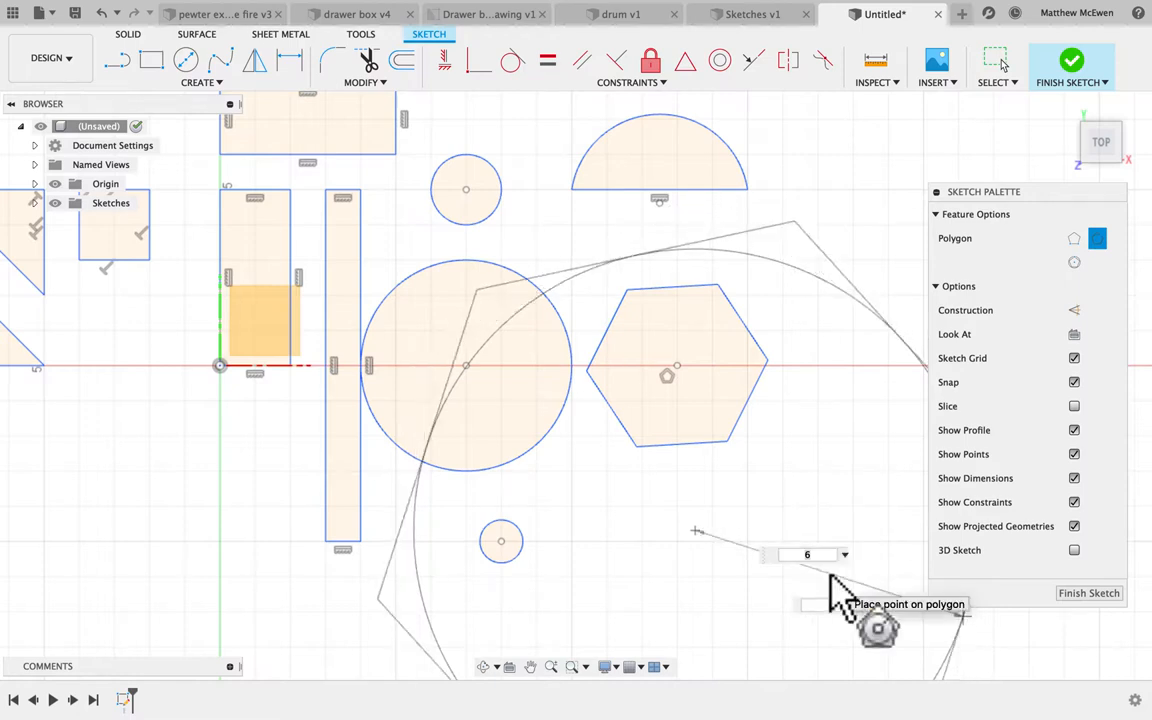
pyautogui.hscroll(2, 697, 496)
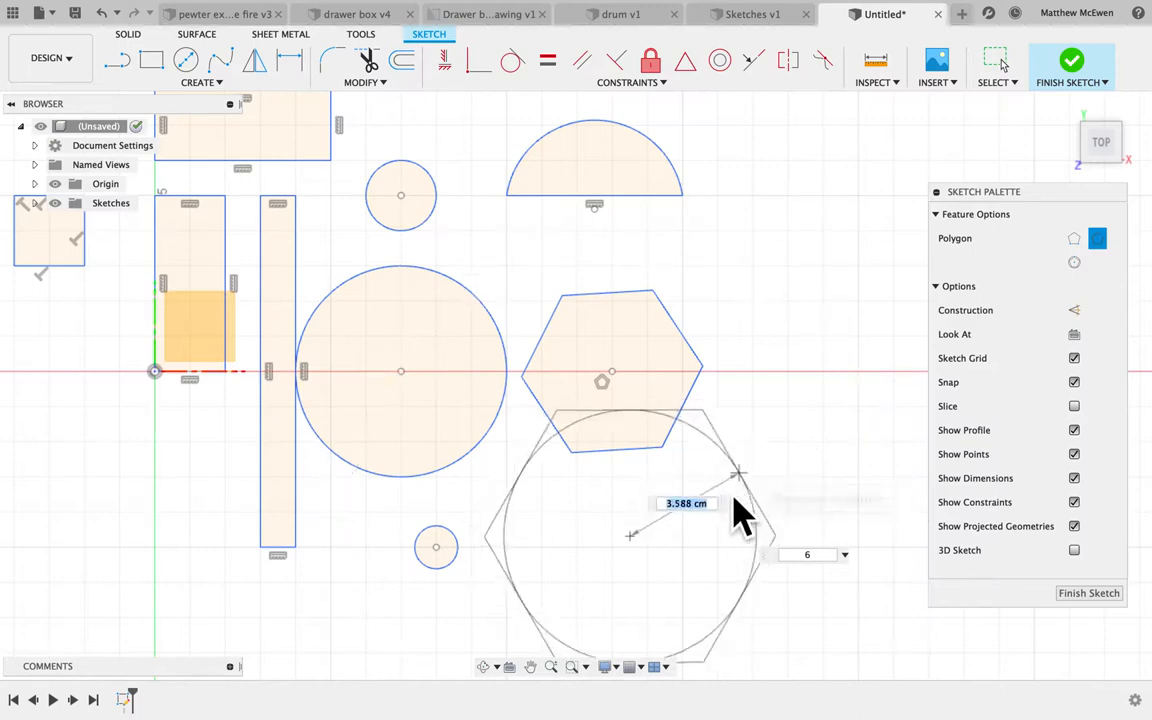
pyautogui.click(686, 543)
# - Draw a horizontal ellipse about 3.7 by 2 cm beyond the hexagons and an upright ellipse about 2.4 by 4.4 cm below it
pyautogui.click(200, 83)
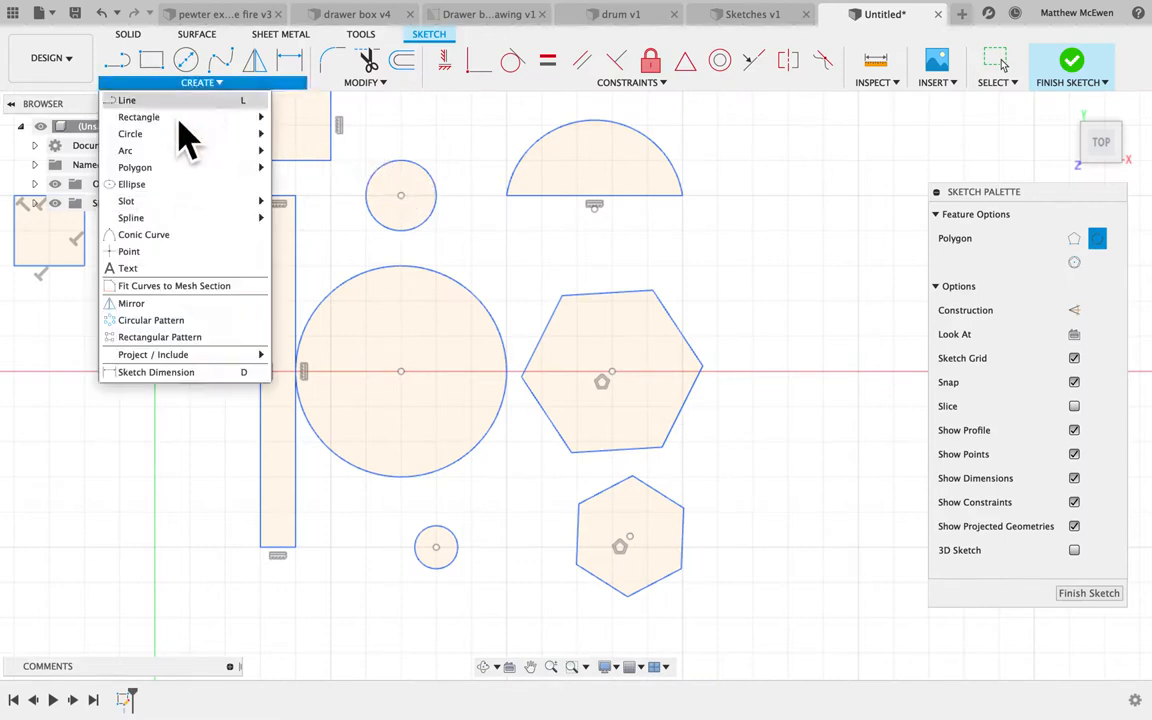
pyautogui.click(168, 190)
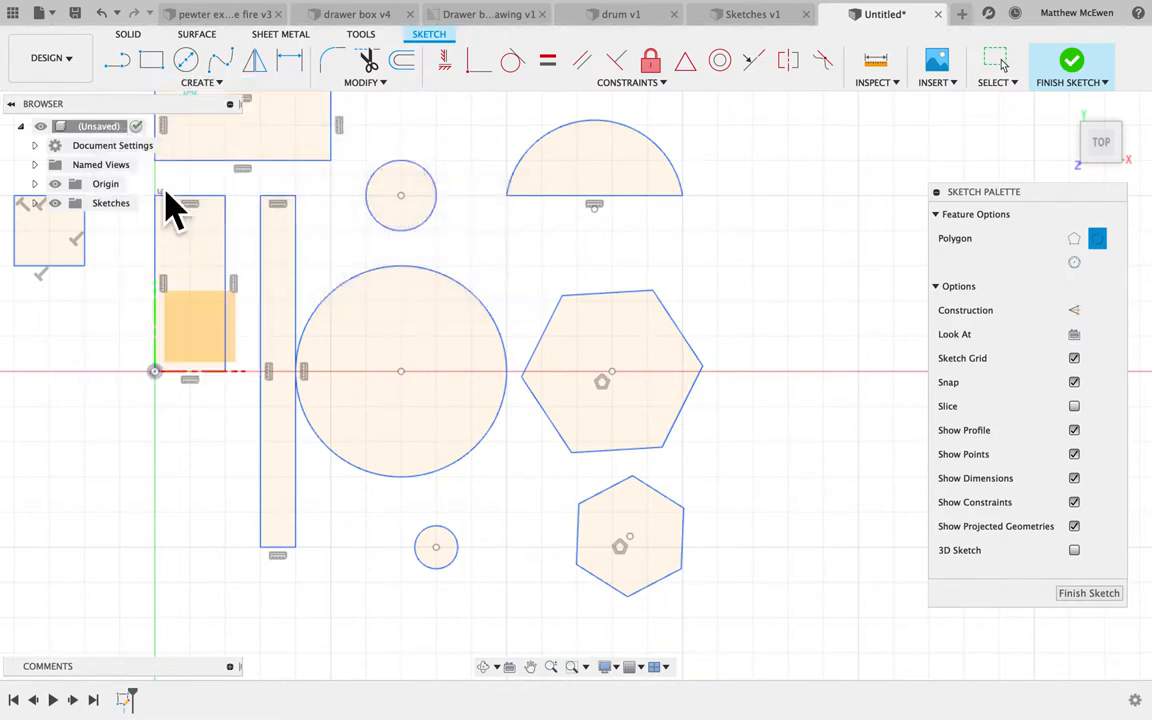
pyautogui.click(791, 264)
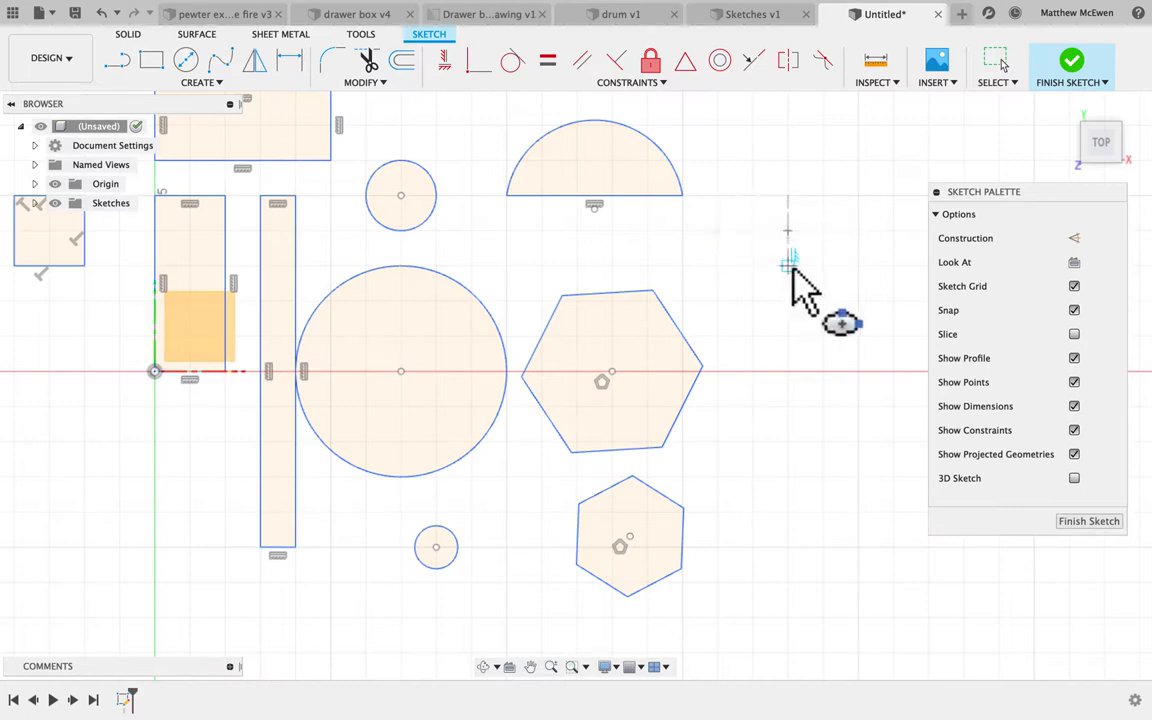
pyautogui.click(785, 356)
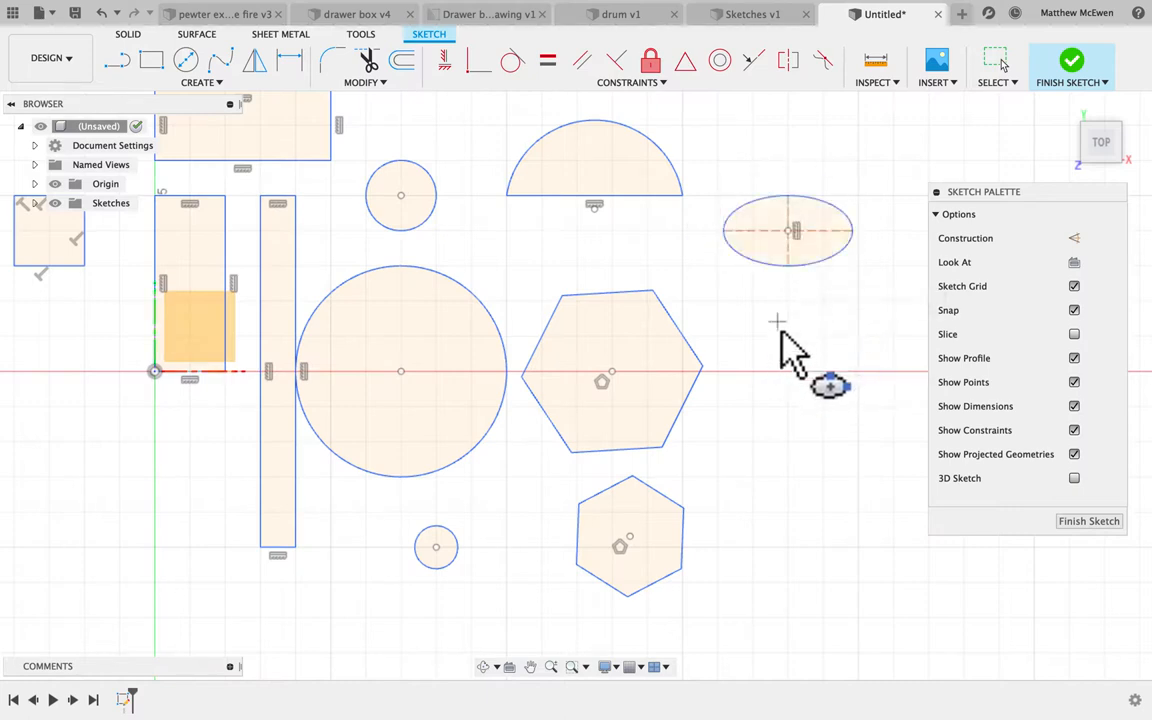
pyautogui.click(788, 440)
pyautogui.click(815, 466)
pyautogui.scroll(5, 787, 534)
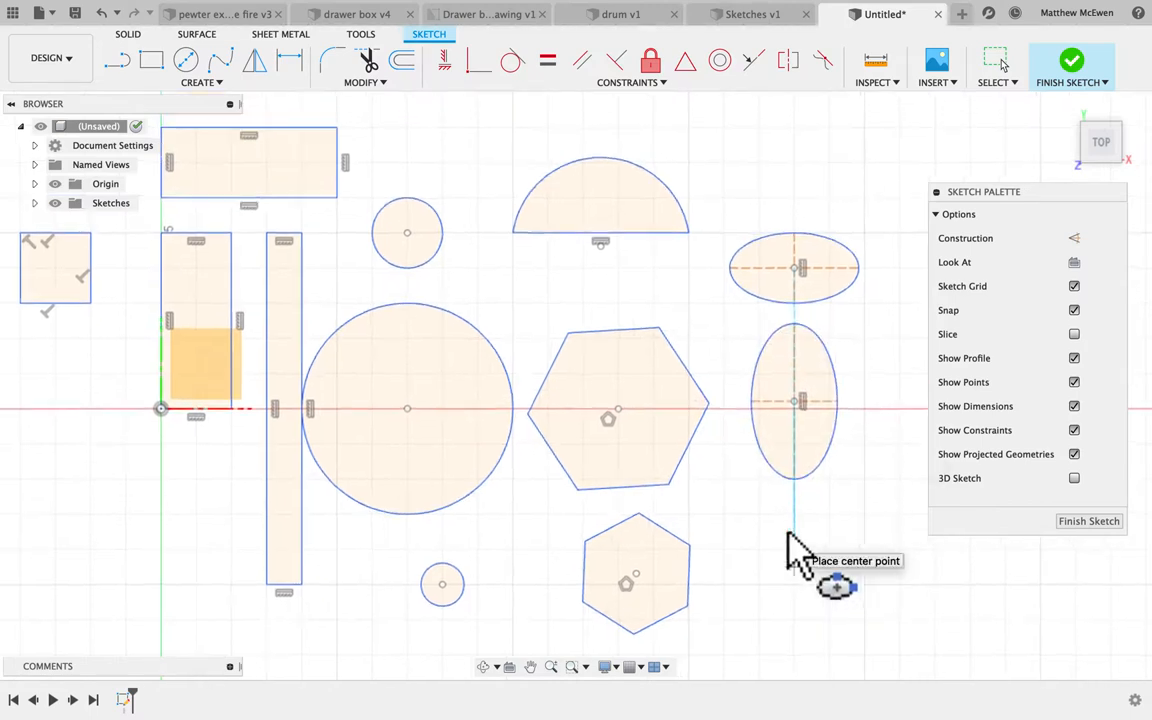
pyautogui.hscroll(-10, 560, 437)
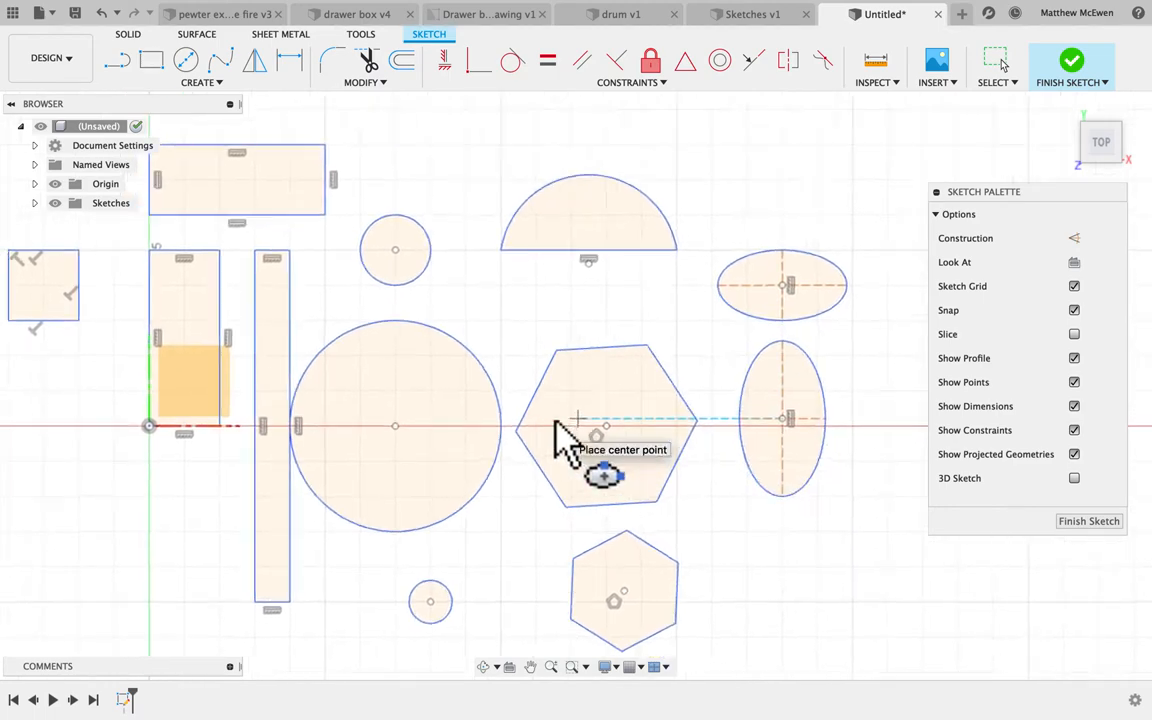
pyautogui.hscroll(5, 560, 437)
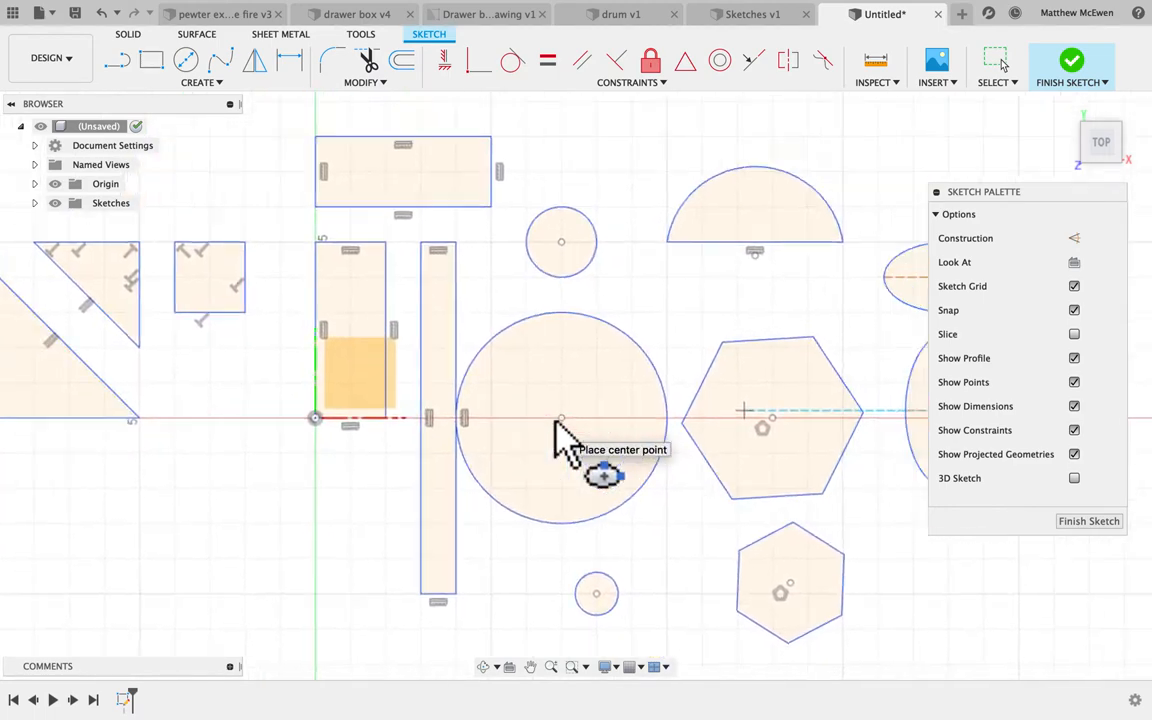
pyautogui.scroll(1, 556, 422)
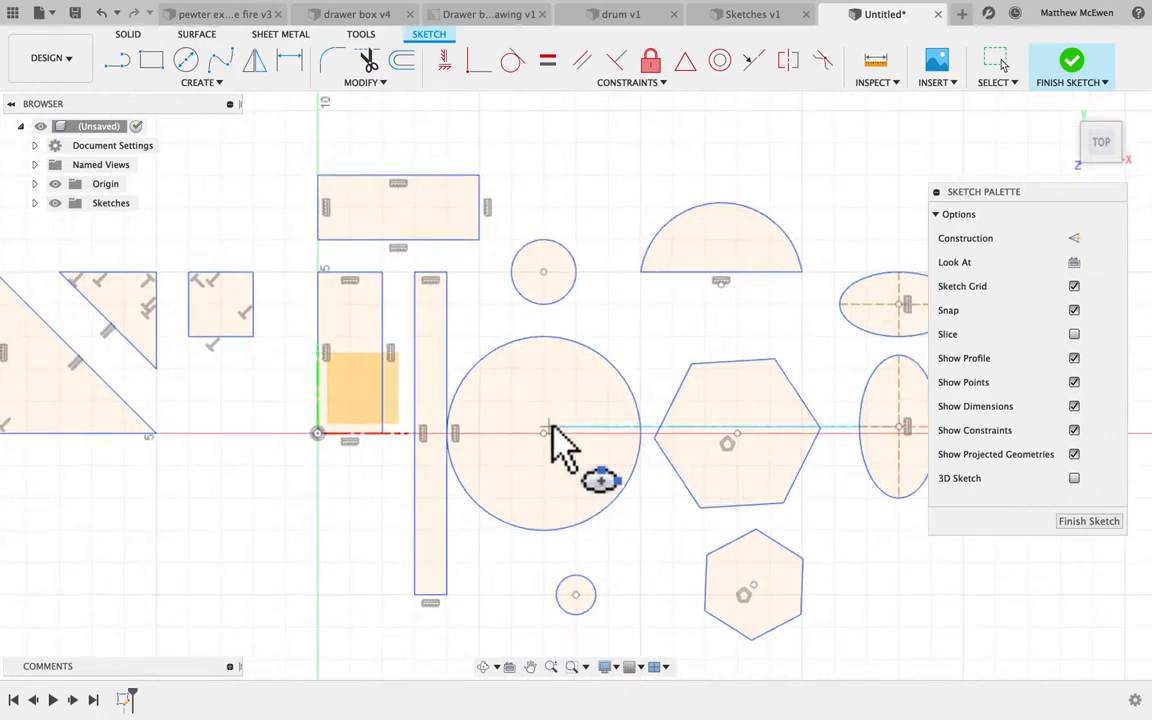
# - Dimension the base of the large triangle and set it to 6 cm
pyautogui.scroll(-5, 551, 425)
pyautogui.scroll(3, 565, 430)
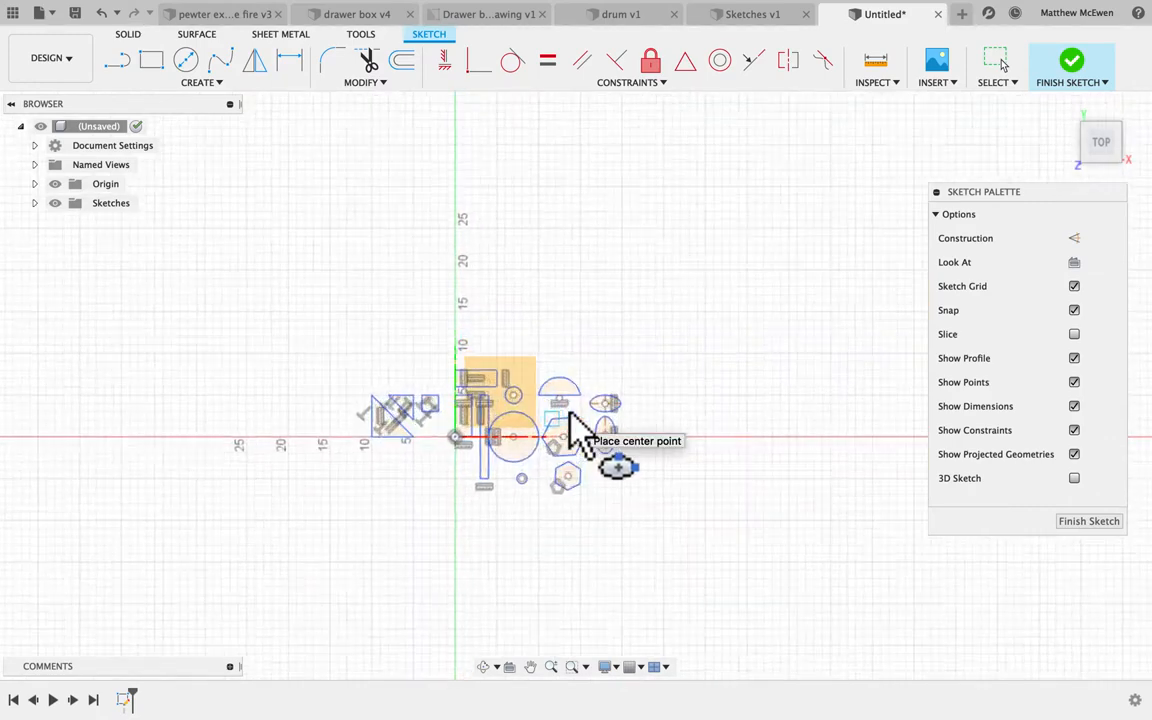
pyautogui.click(1078, 118)
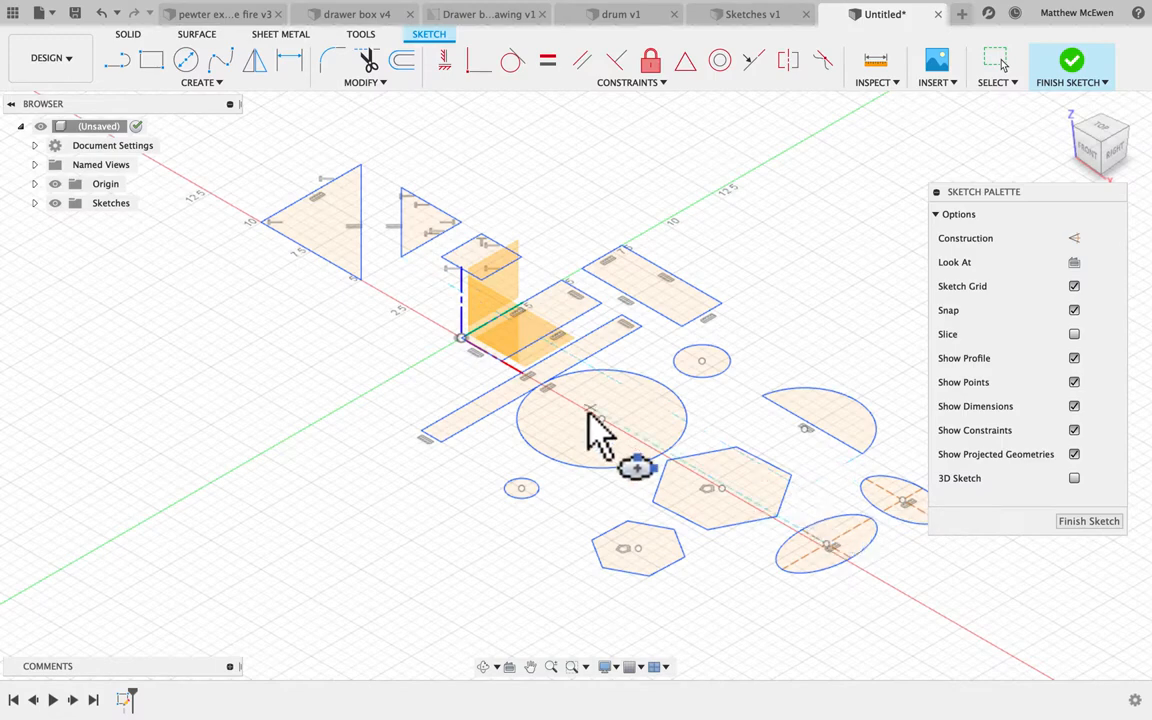
pyautogui.click(1108, 140)
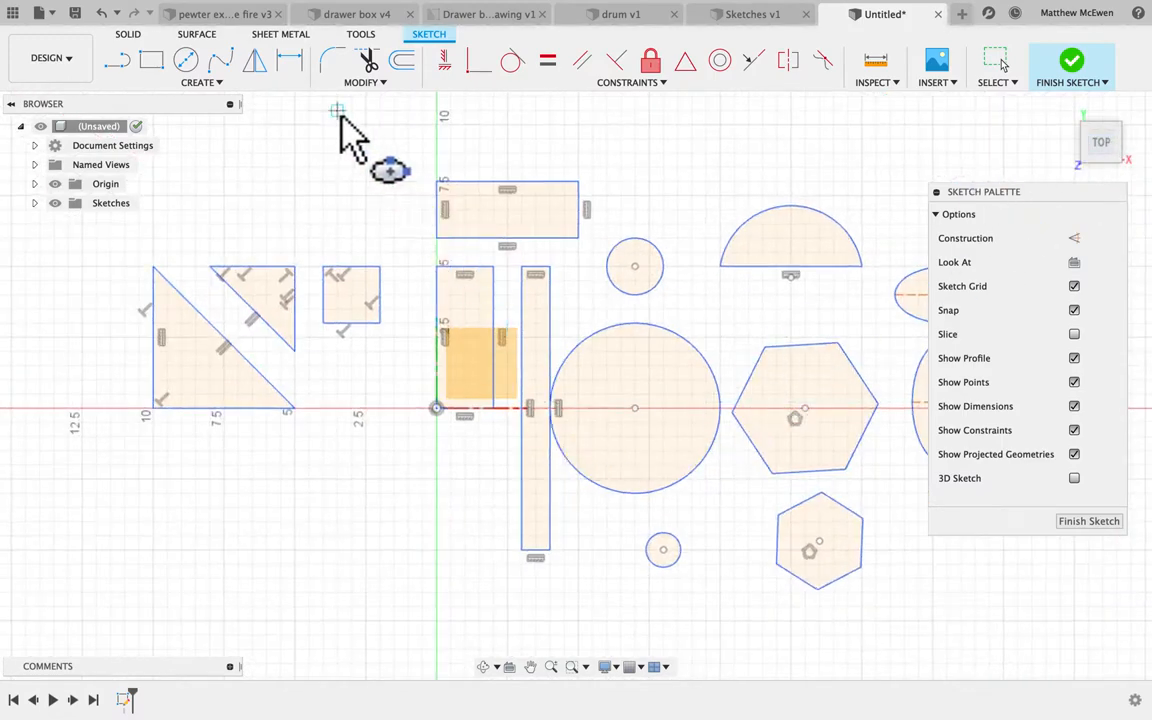
pyautogui.click(296, 66)
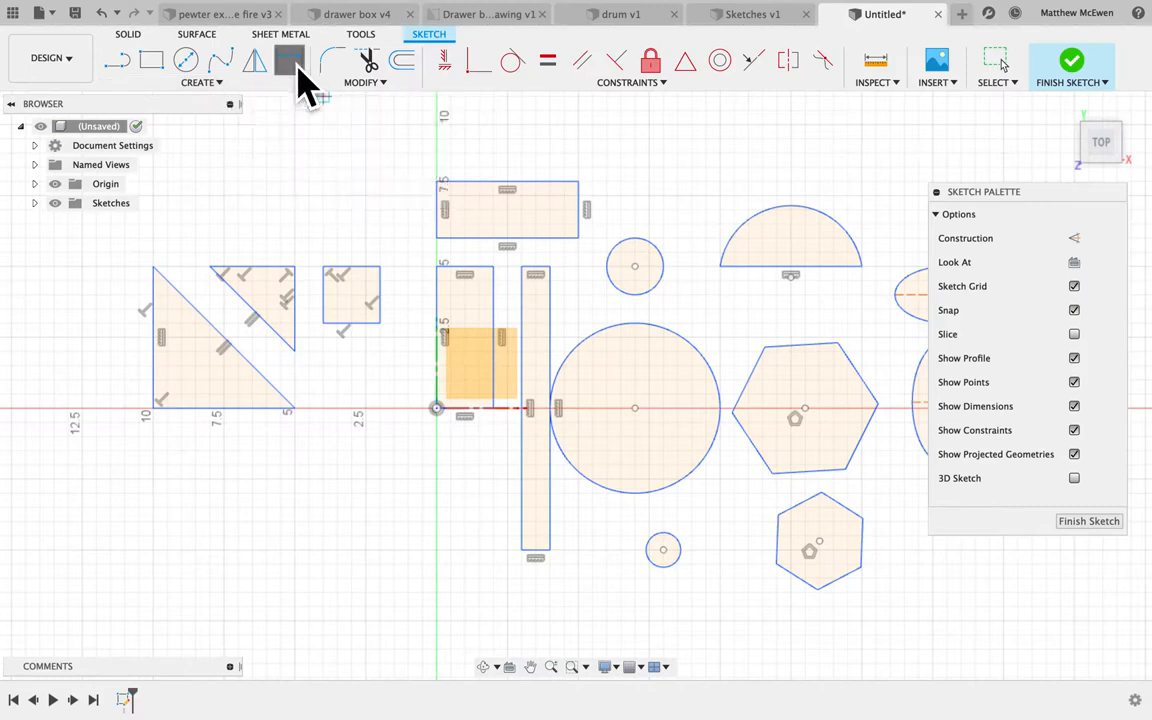
pyautogui.click(218, 409)
pyautogui.click(245, 488)
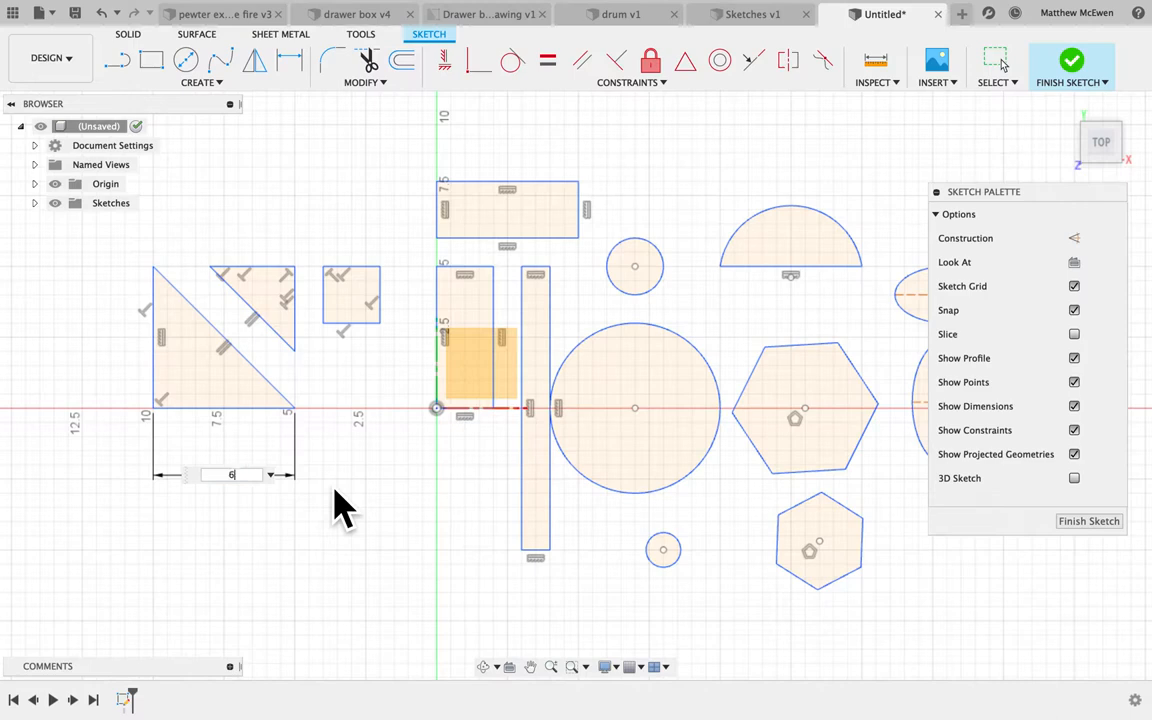
pyautogui.press('Return')
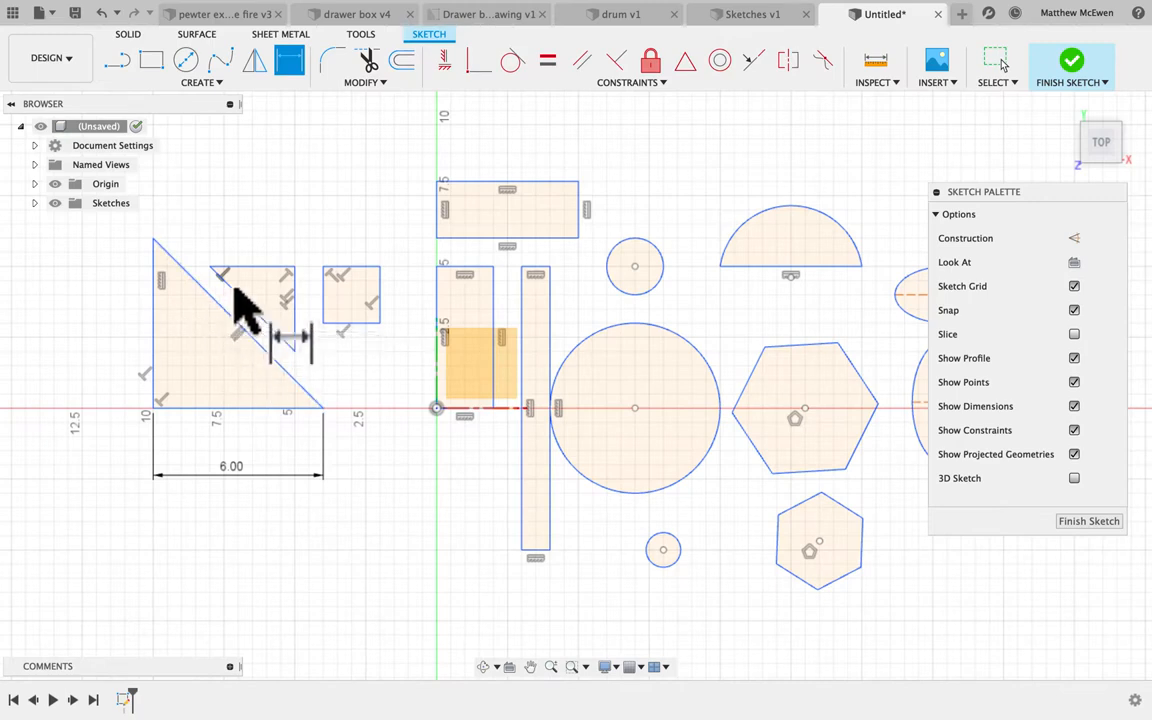
# - Dimension the long side of the upper rectangle and set it to 6 cm
pyautogui.click(535, 183)
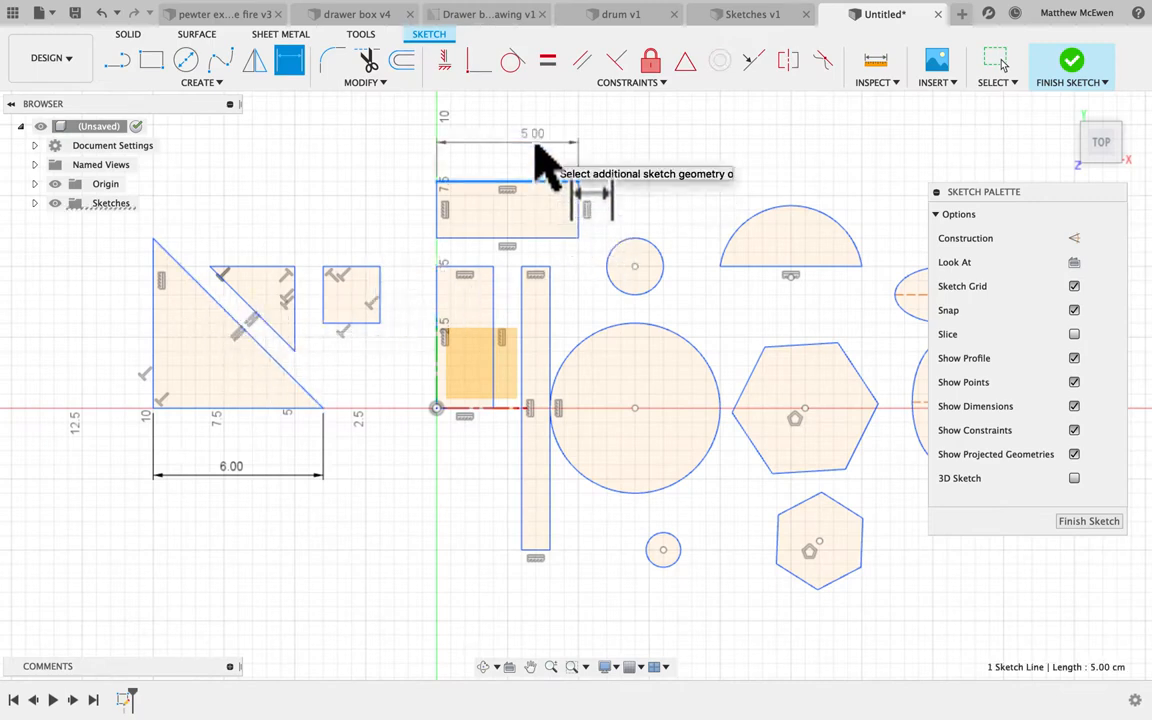
pyautogui.click(545, 157)
pyautogui.press('Return')
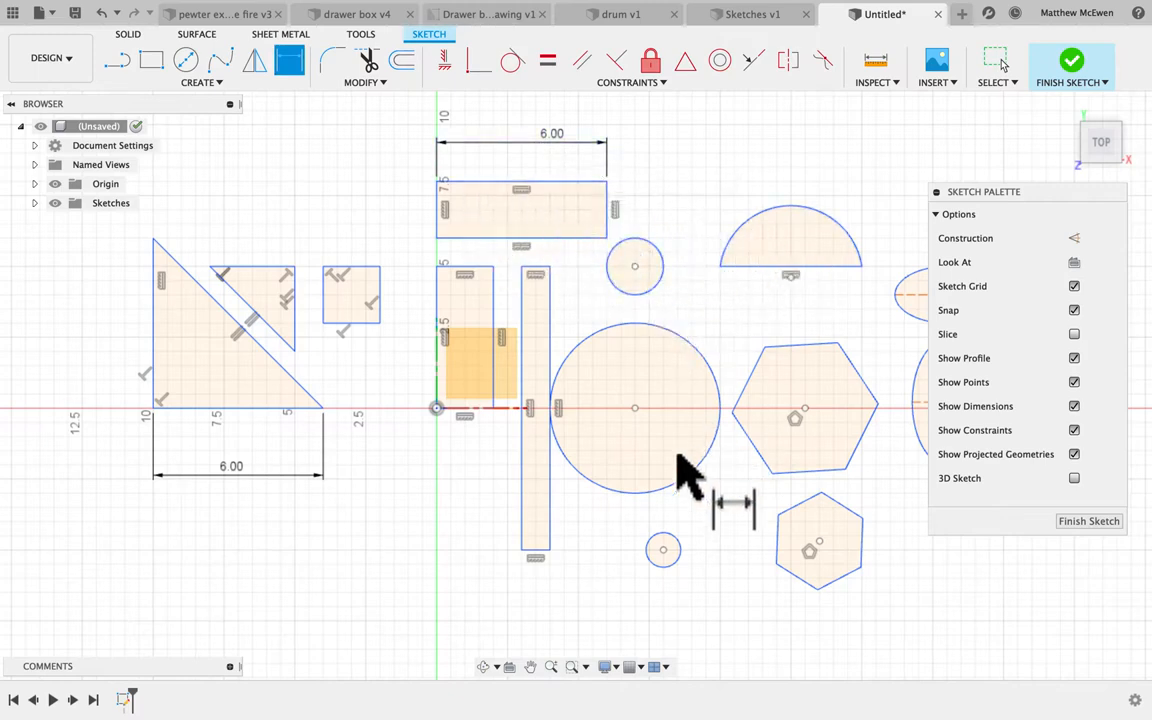
# - Dimension the large circle on the horizontal axis and set its diameter to 5 cm
pyautogui.click(635, 408)
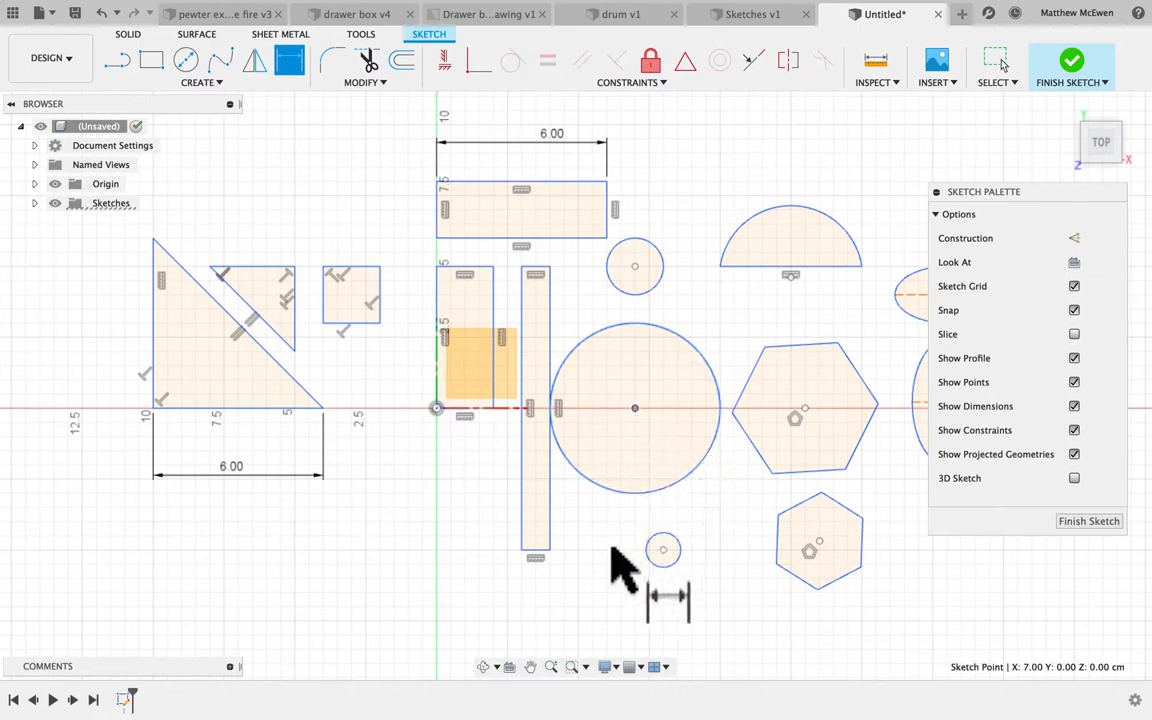
pyautogui.click(671, 485)
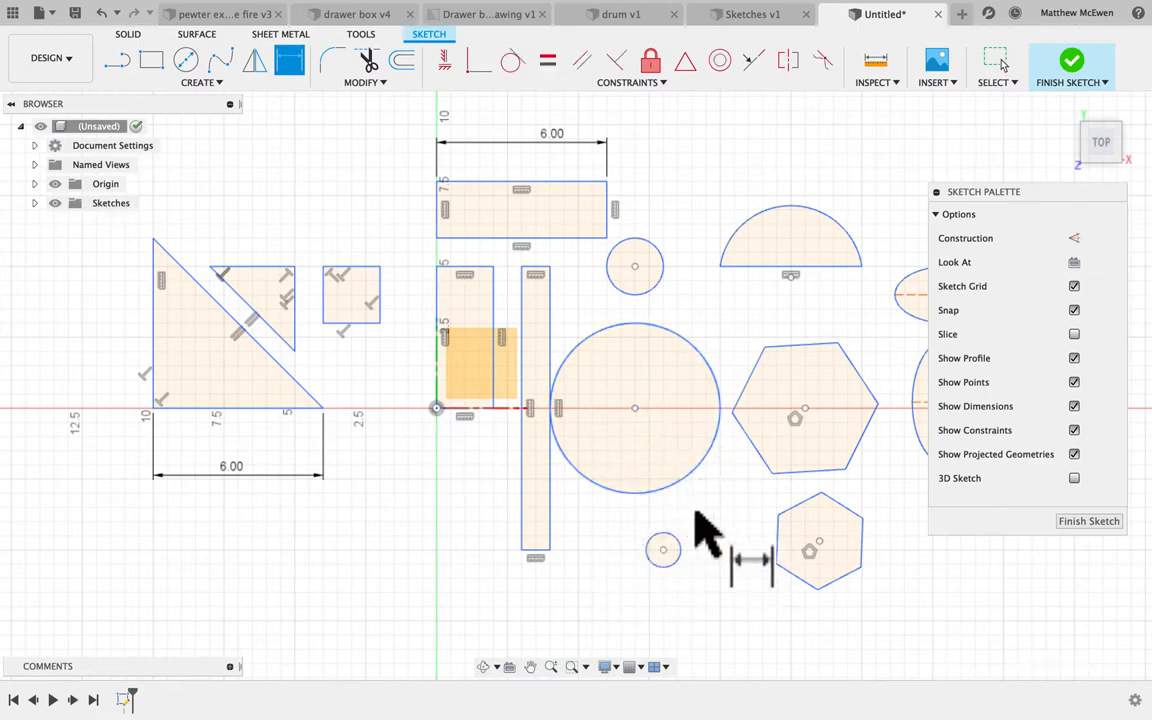
pyautogui.click(683, 490)
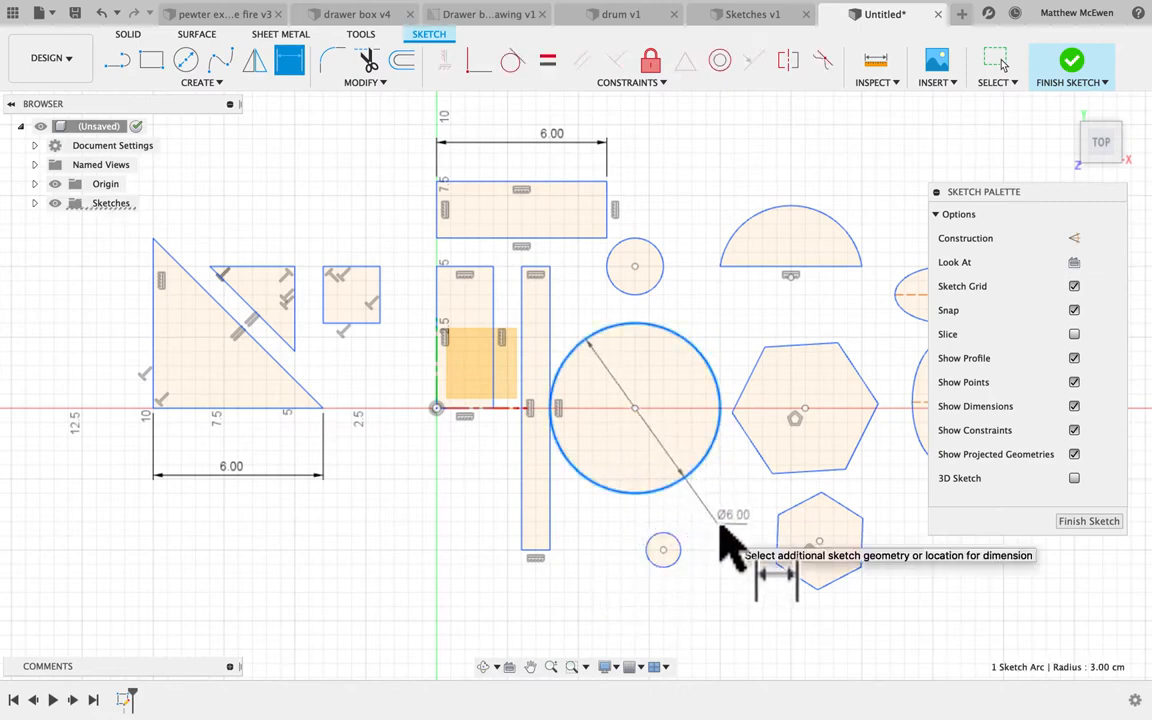
pyautogui.click(727, 543)
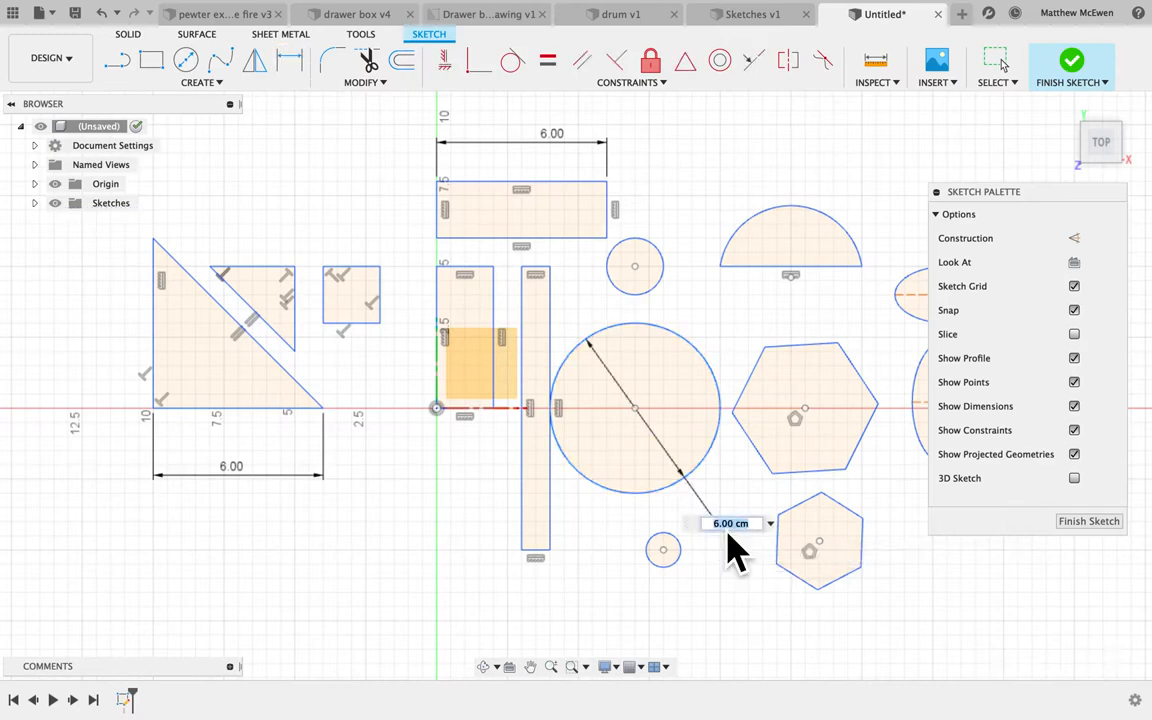
pyautogui.write('5')
pyautogui.press('Return')
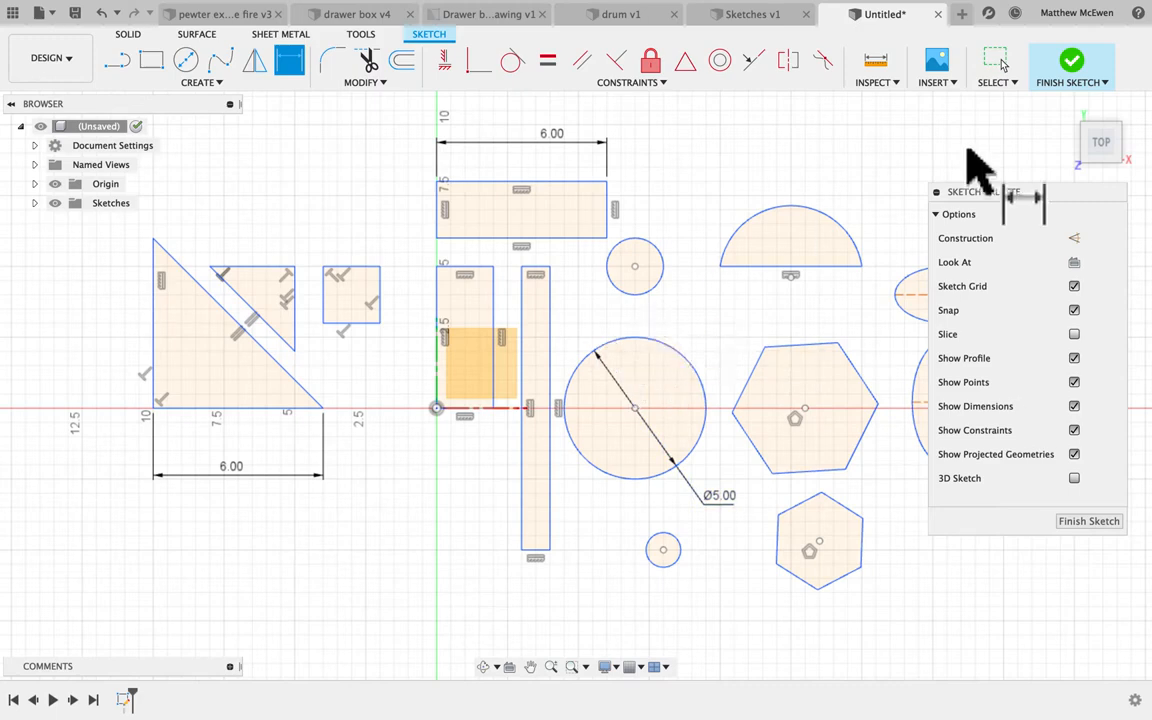
# - Finish the sketch and turn the model to an angled three-dimensional view
pyautogui.click(1071, 62)
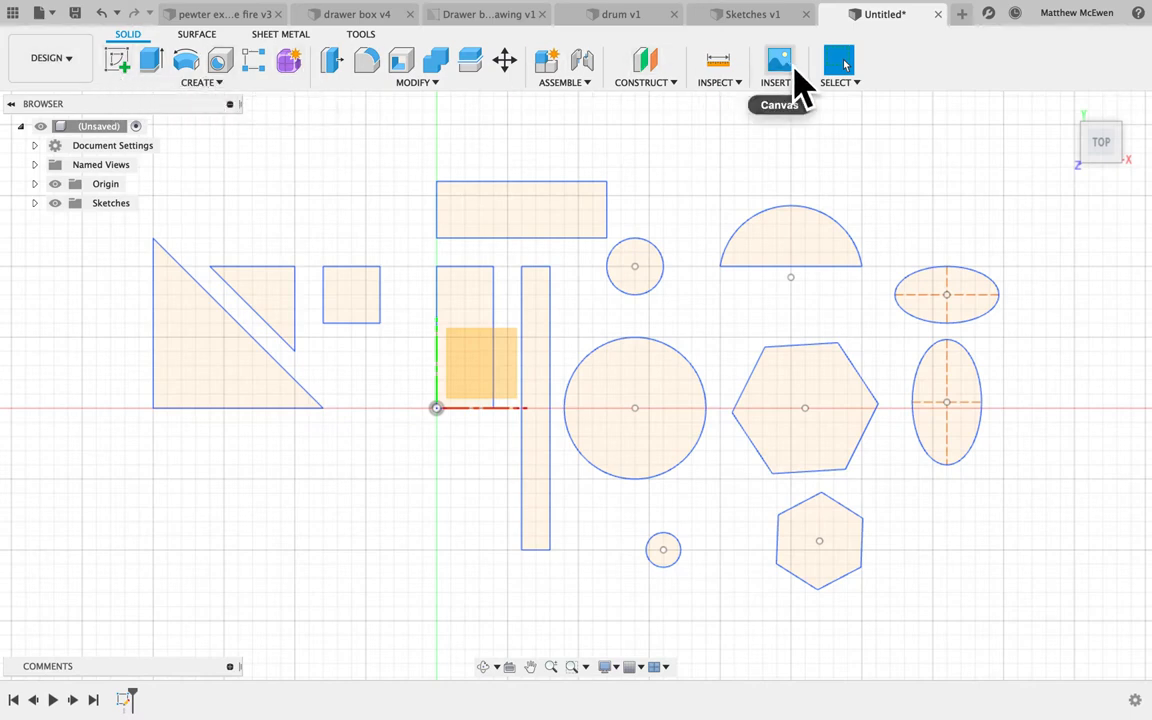
pyautogui.click(1066, 107)
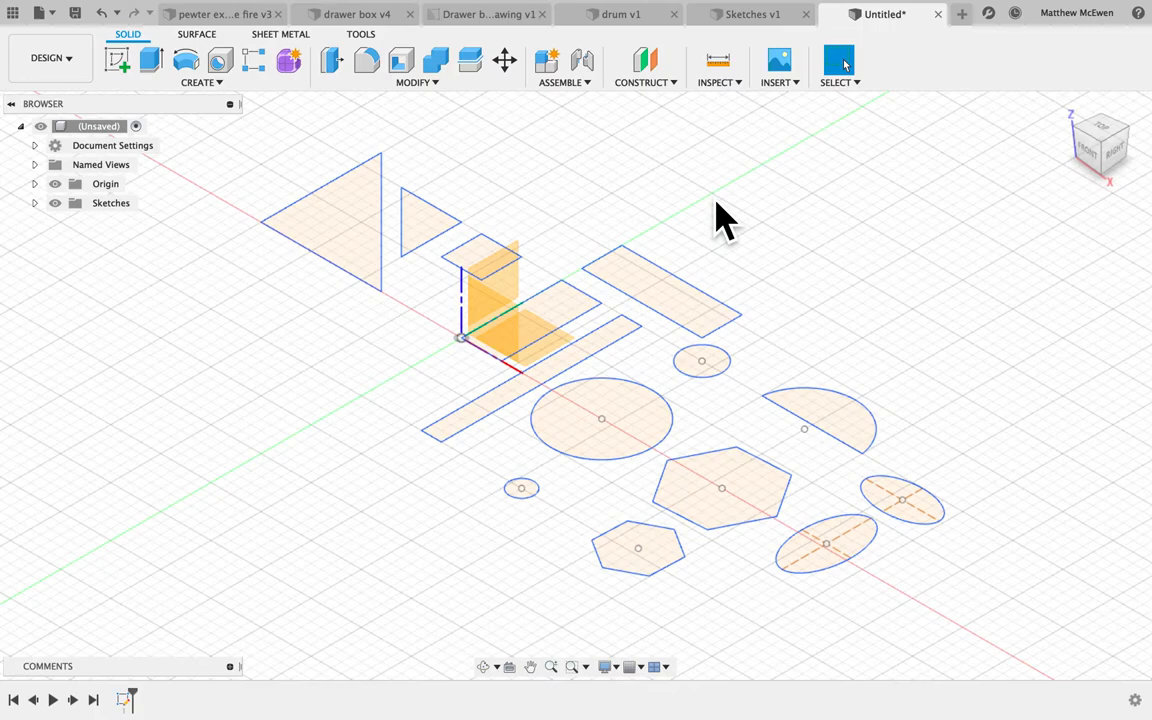
pyautogui.keyDown('shift'); pyautogui.hscroll(-3, 607, 222); pyautogui.keyUp('shift')
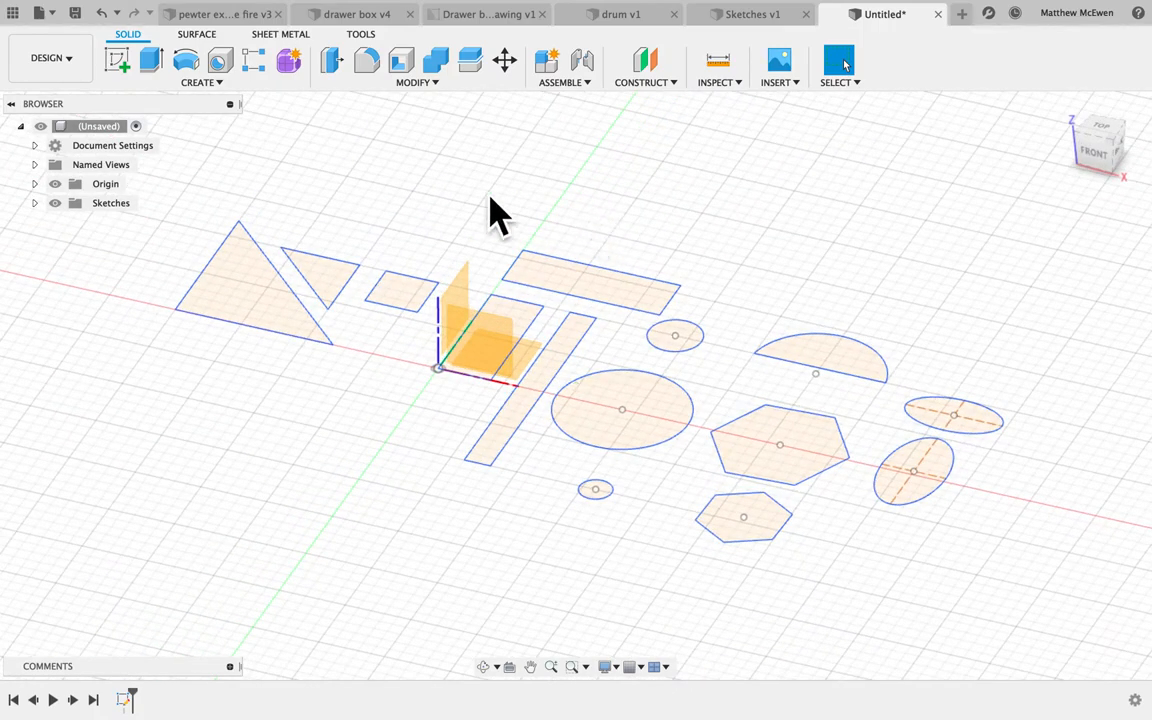
# - Start an extrusion of the large triangle with a distance of 1.5 cm and clear its profile selection
pyautogui.click(202, 82)
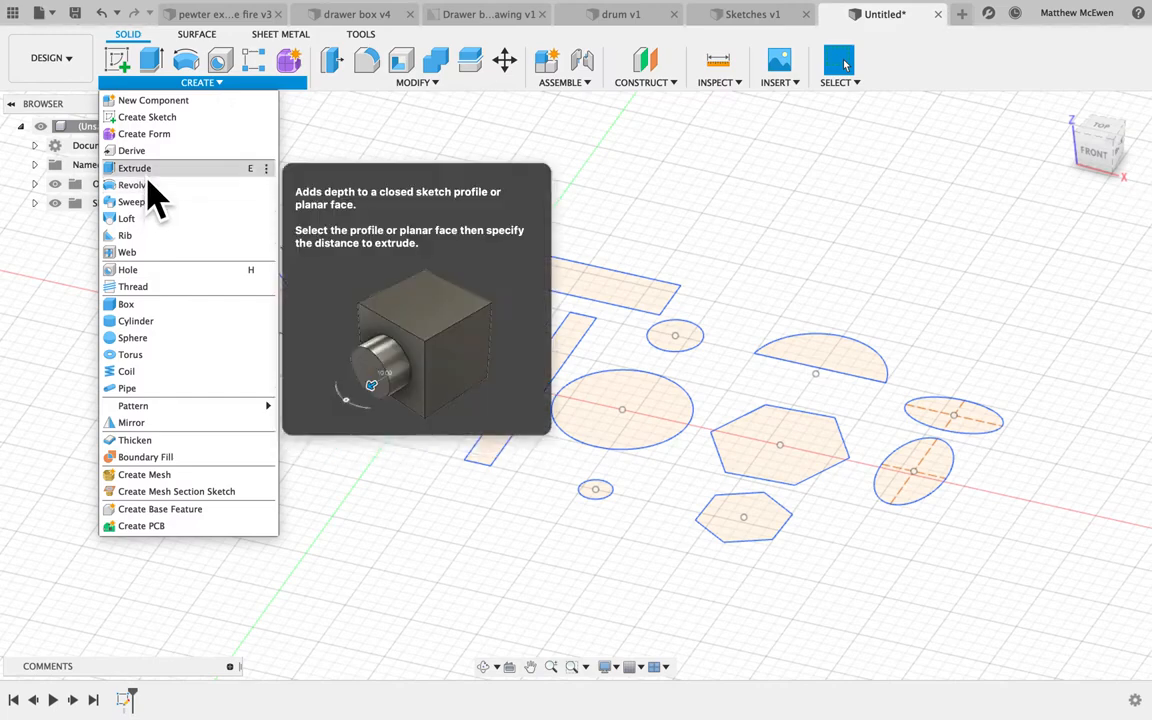
pyautogui.click(148, 176)
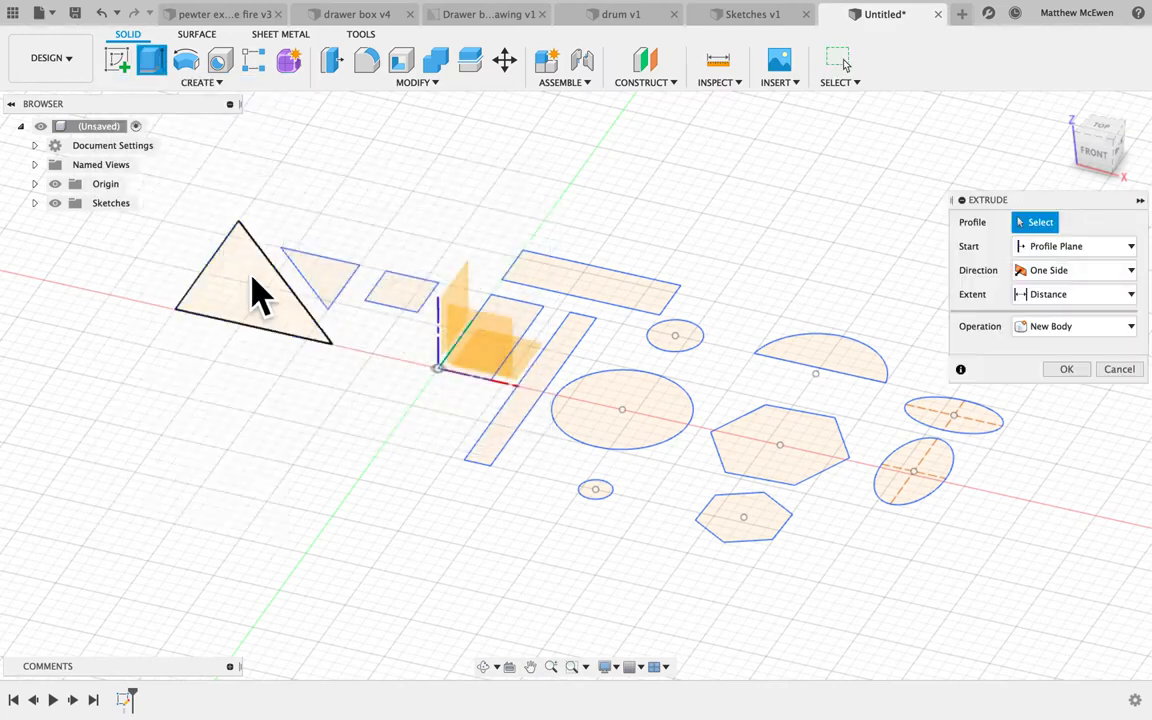
pyautogui.click(255, 295)
pyautogui.moveTo(311, 288); pyautogui.dragTo(314, 257)
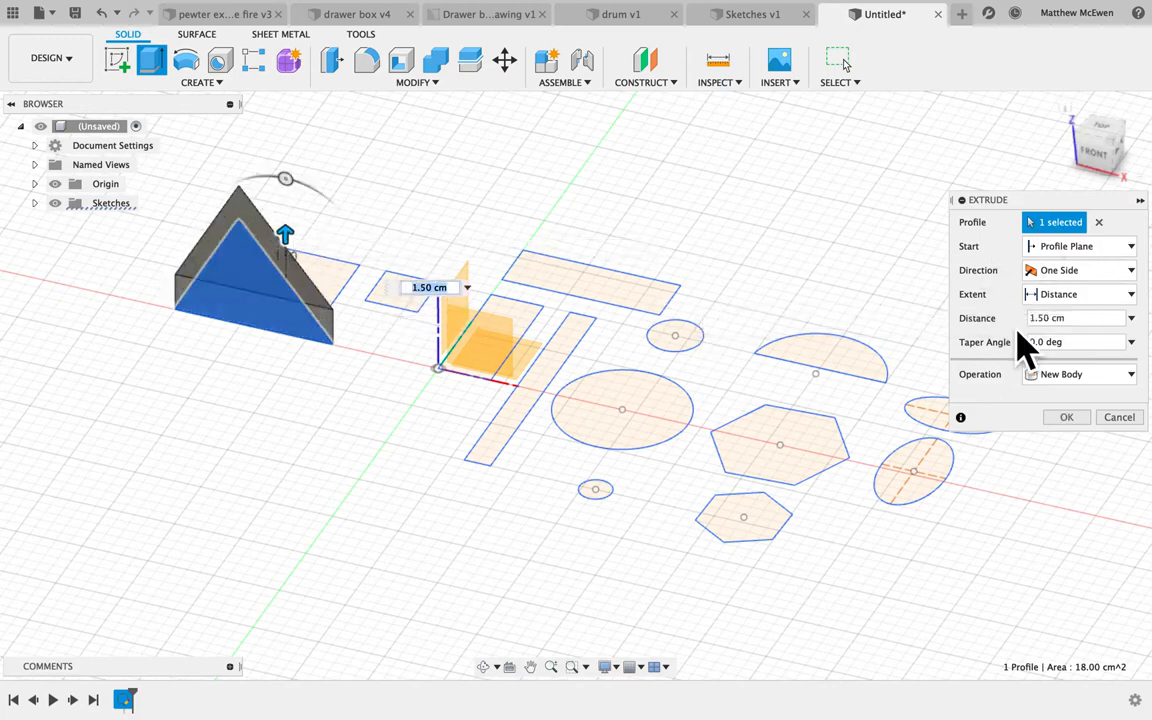
pyautogui.moveTo(1047, 224); pyautogui.dragTo(930, 135)
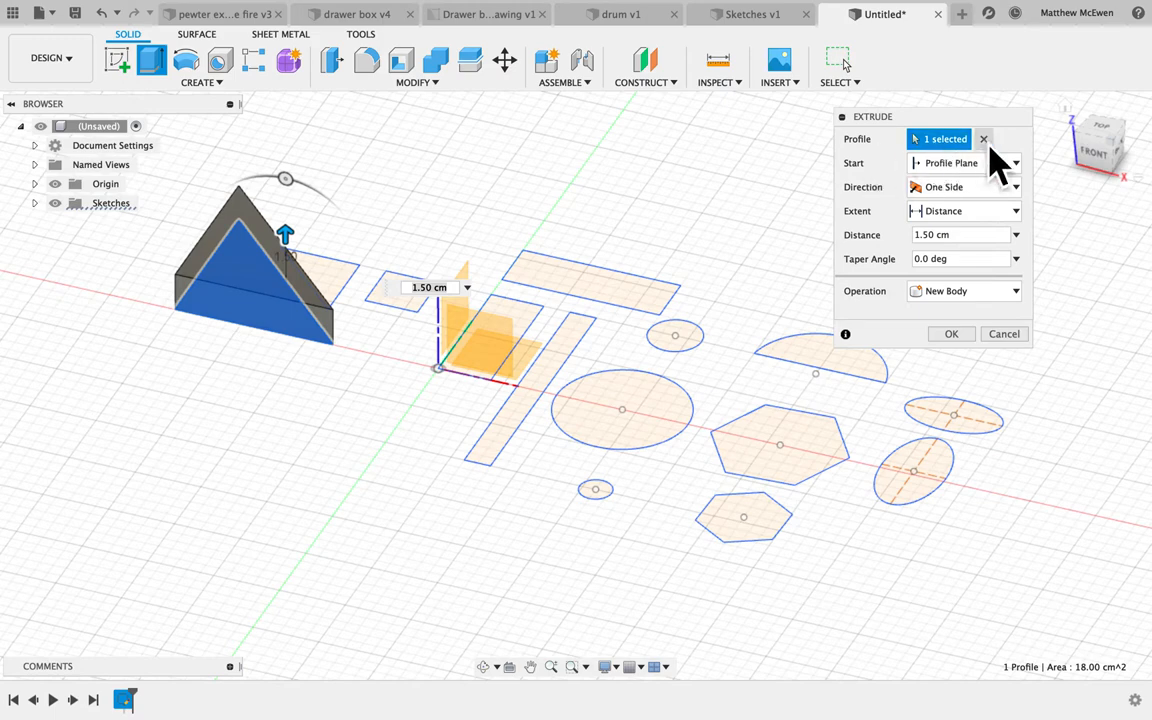
pyautogui.click(988, 142)
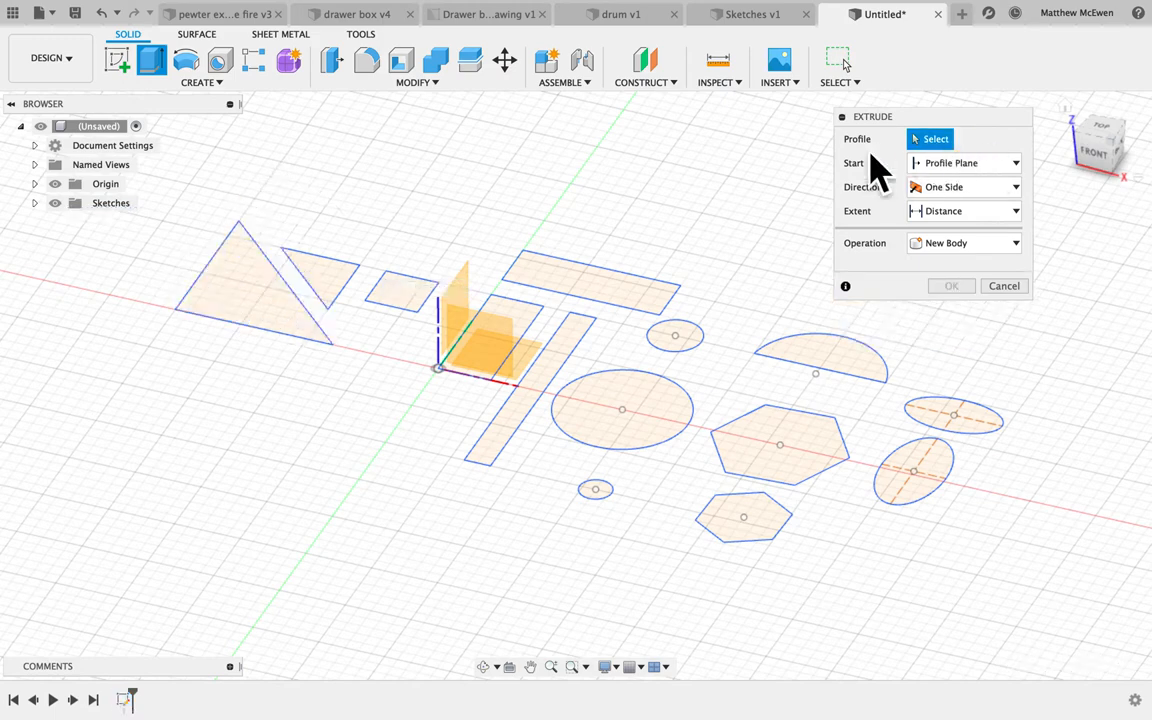
# - Try both triangles together as extrude profiles and clear the selection
pyautogui.click(326, 284)
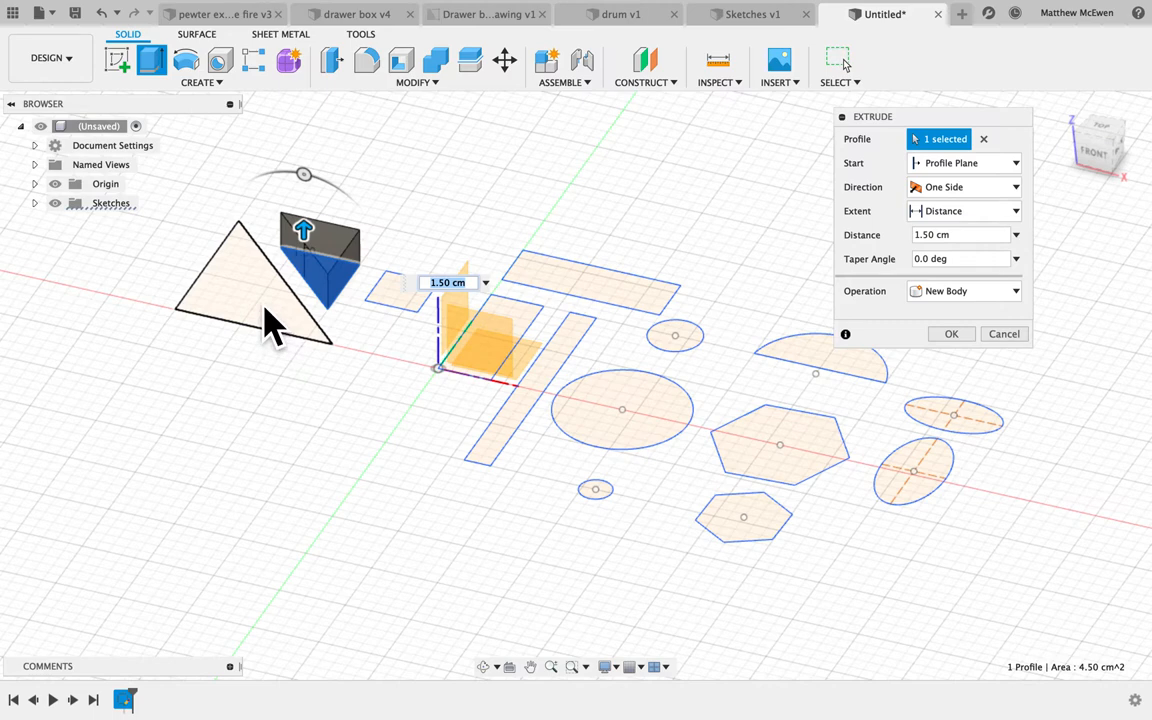
pyautogui.click(312, 325)
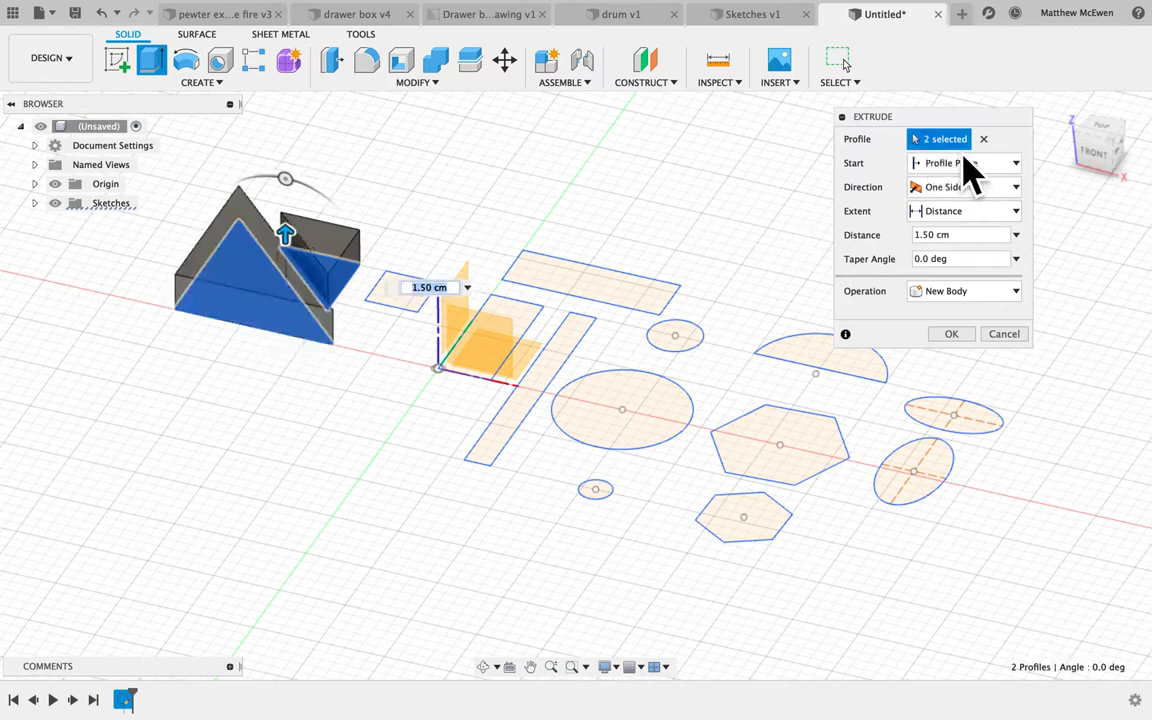
pyautogui.click(986, 142)
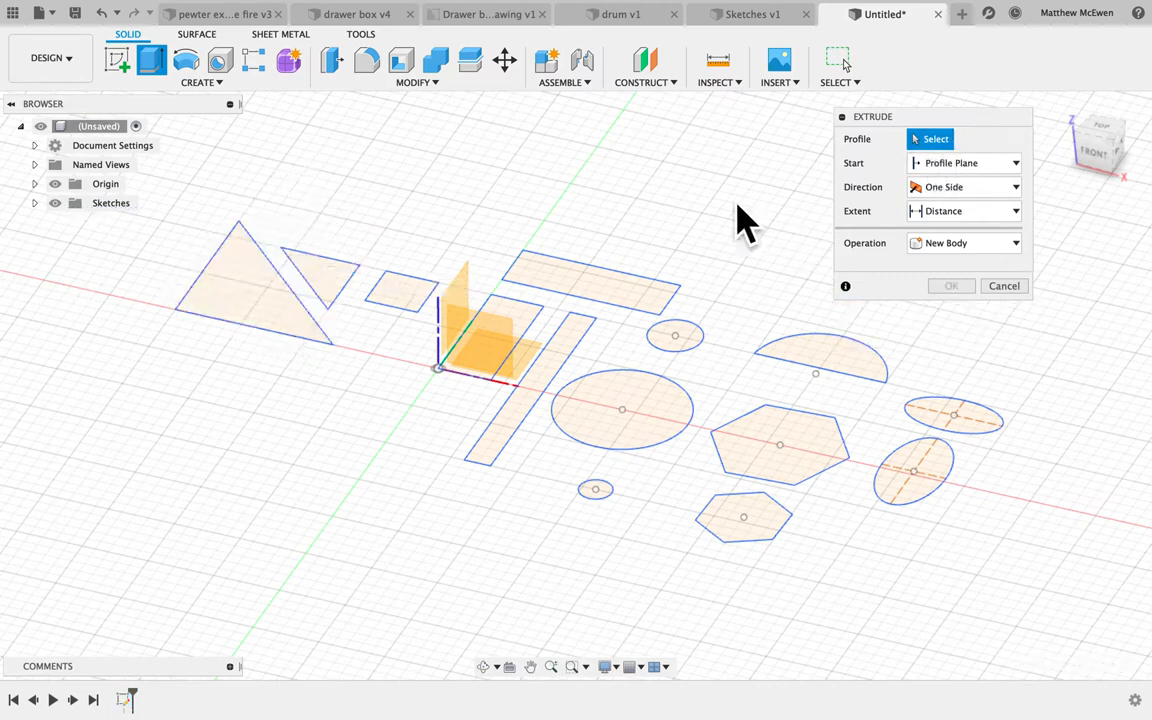
# - Select the small square and both triangles as the profiles of the extrusion
pyautogui.click(398, 300)
pyautogui.click(330, 286)
pyautogui.click(293, 315)
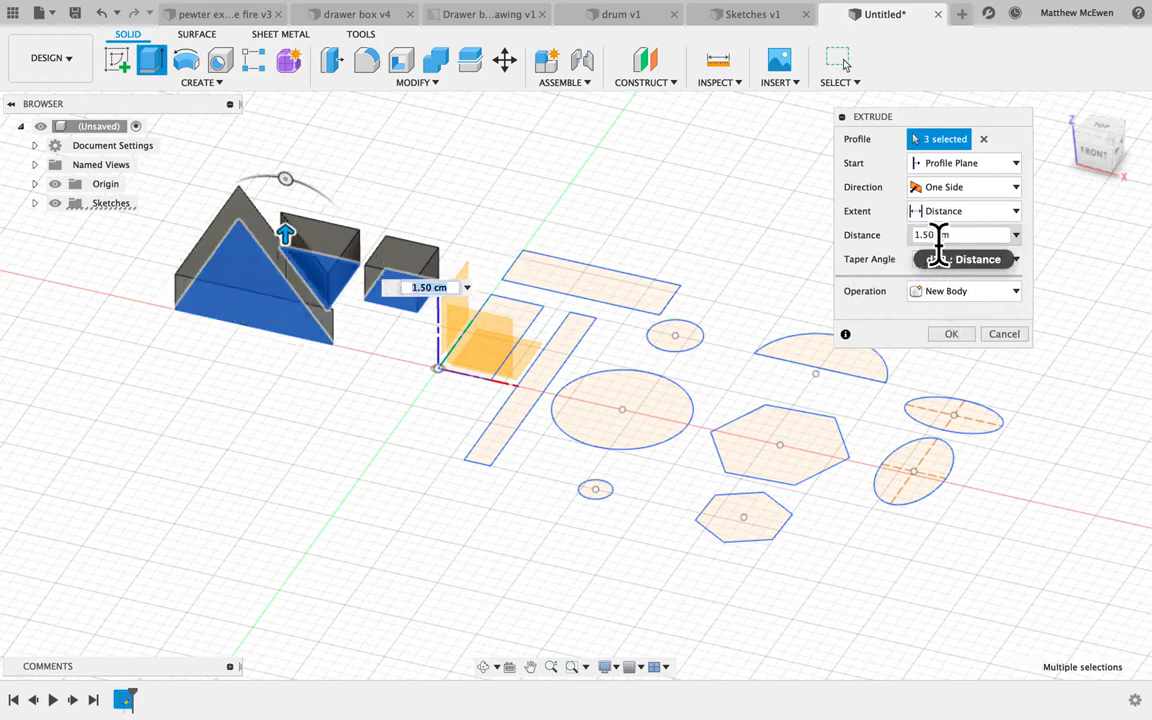
# - Try the Symmetric and Two Sides extrude directions, extending the second side to 2 cm
pyautogui.click(1015, 190)
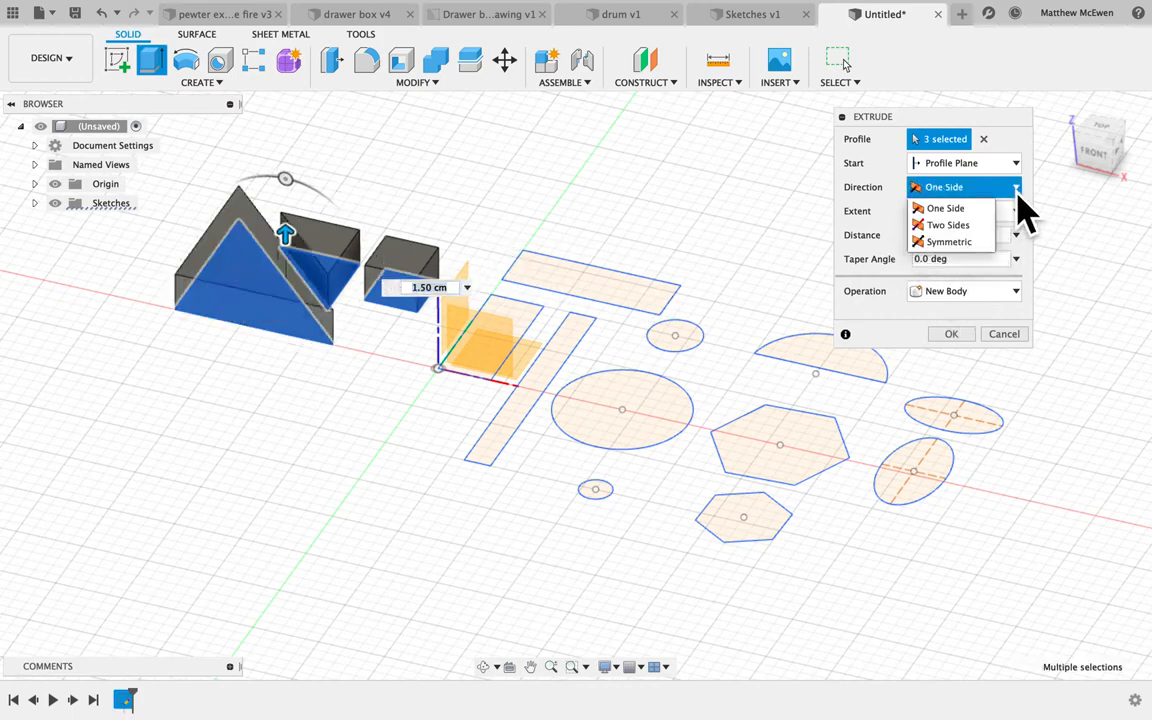
pyautogui.click(975, 242)
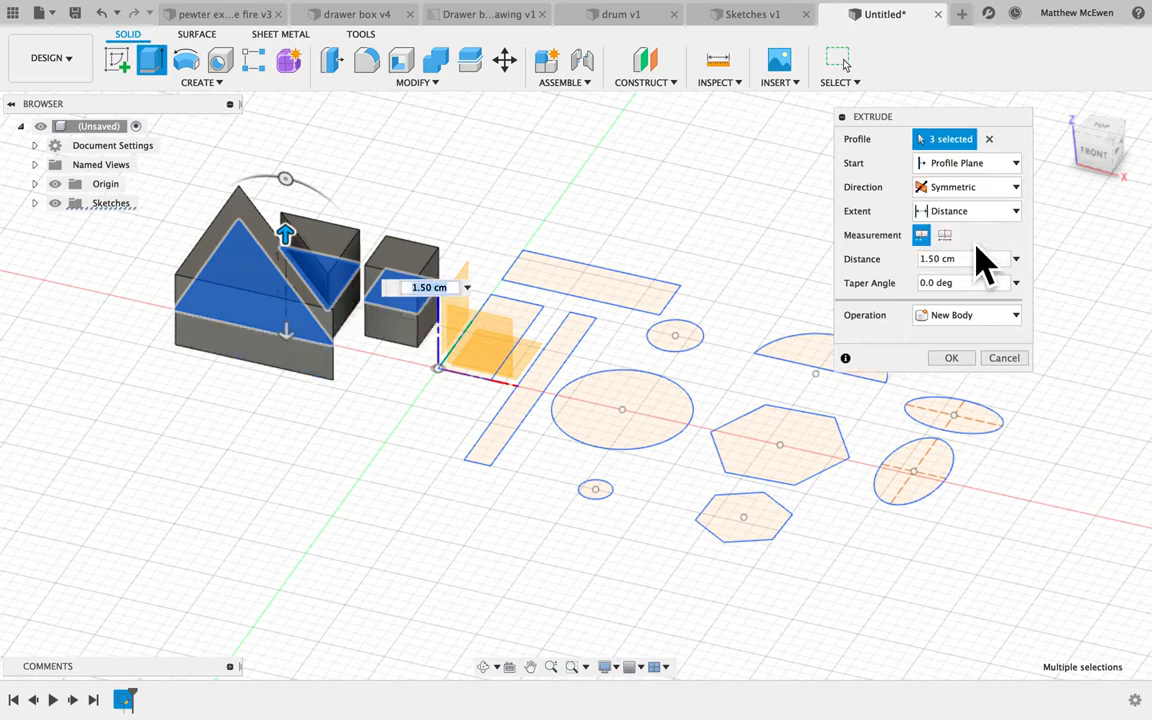
pyautogui.click(972, 189)
pyautogui.click(973, 223)
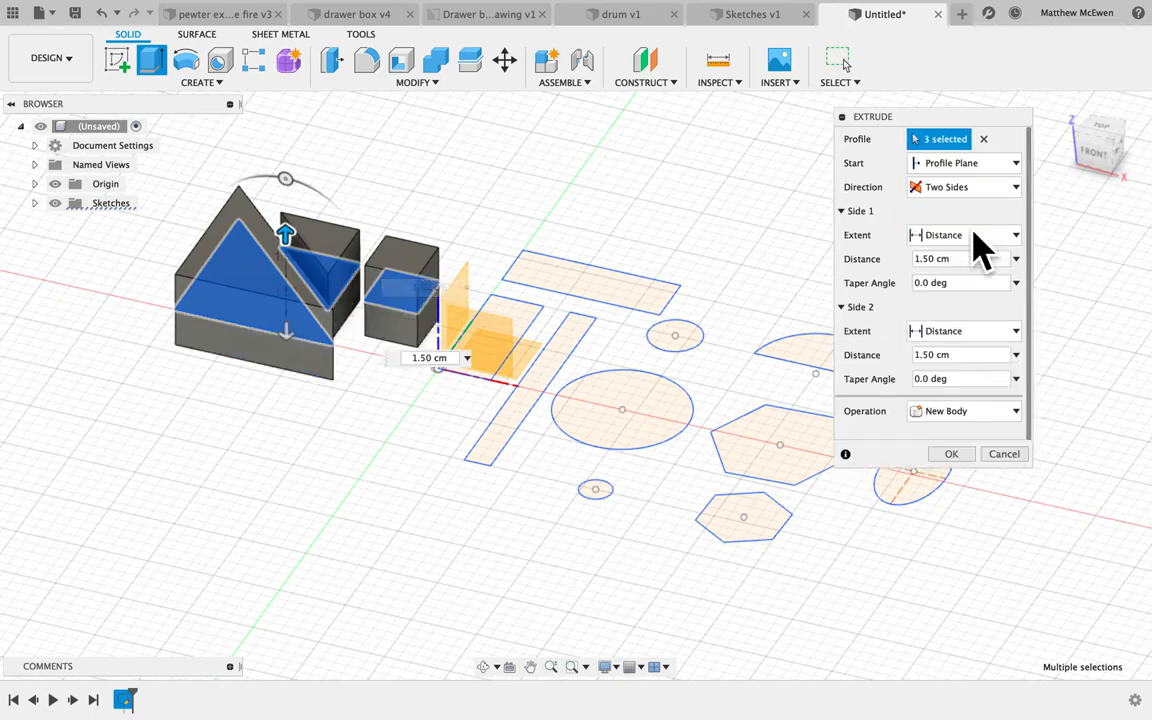
pyautogui.moveTo(313, 352)
pyautogui.mouseDown()
pyautogui.moveTo(324, 419)
pyautogui.moveTo(314, 368)
pyautogui.mouseUp()
pyautogui.moveTo(313, 262)
pyautogui.mouseDown()
pyautogui.moveTo(296, 200)
pyautogui.moveTo(296, 249)
pyautogui.mouseUp()
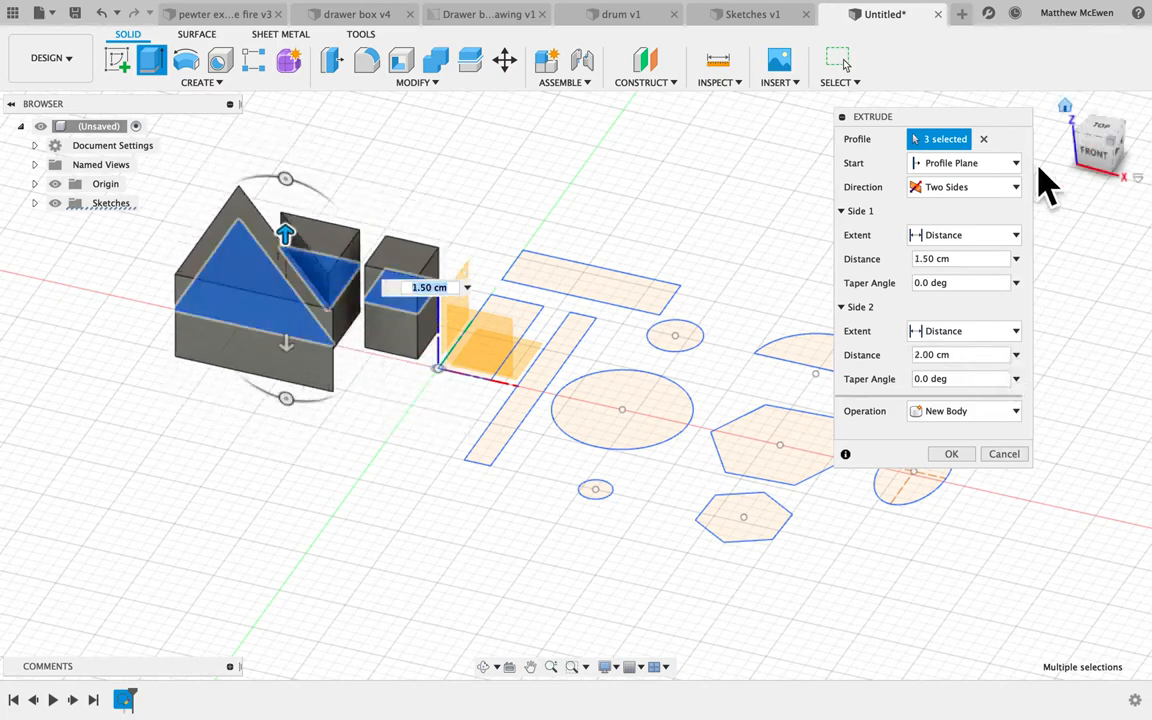
# - Set the extrude direction to One Side and extrude the three profiles 1.5 cm as new bodies
pyautogui.click(938, 187)
pyautogui.click(988, 210)
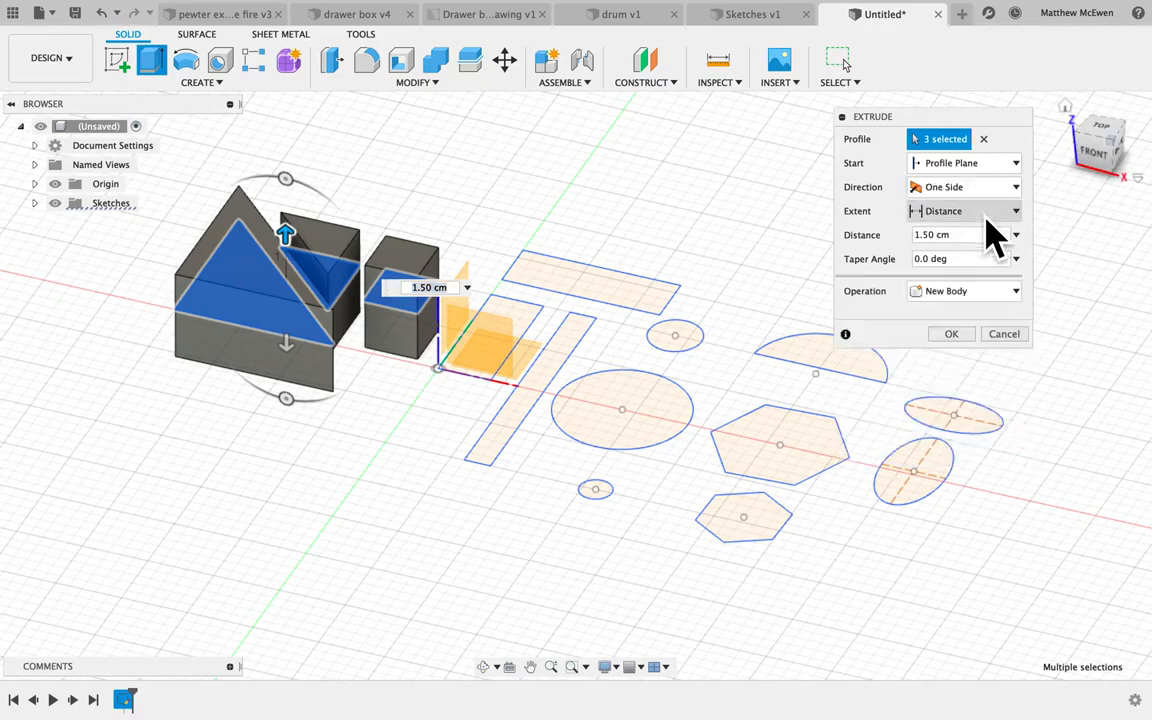
pyautogui.click(954, 335)
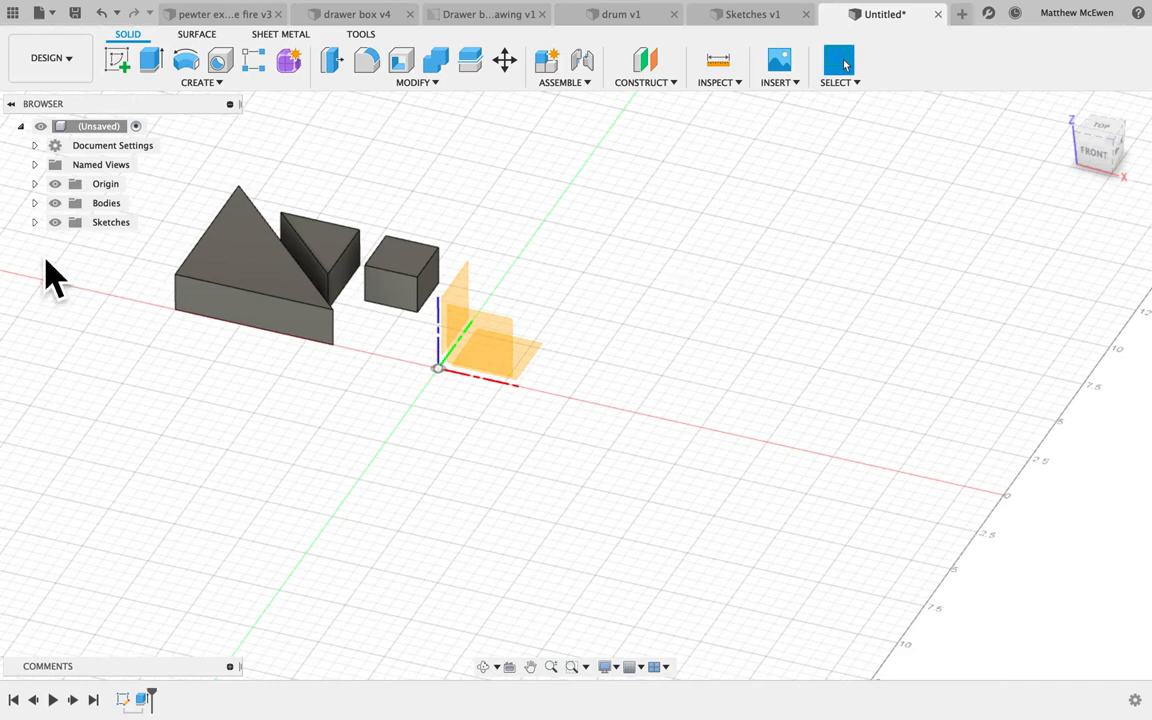
# - List the bodies in the browser and make Sketch1 visible again
pyautogui.click(36, 205)
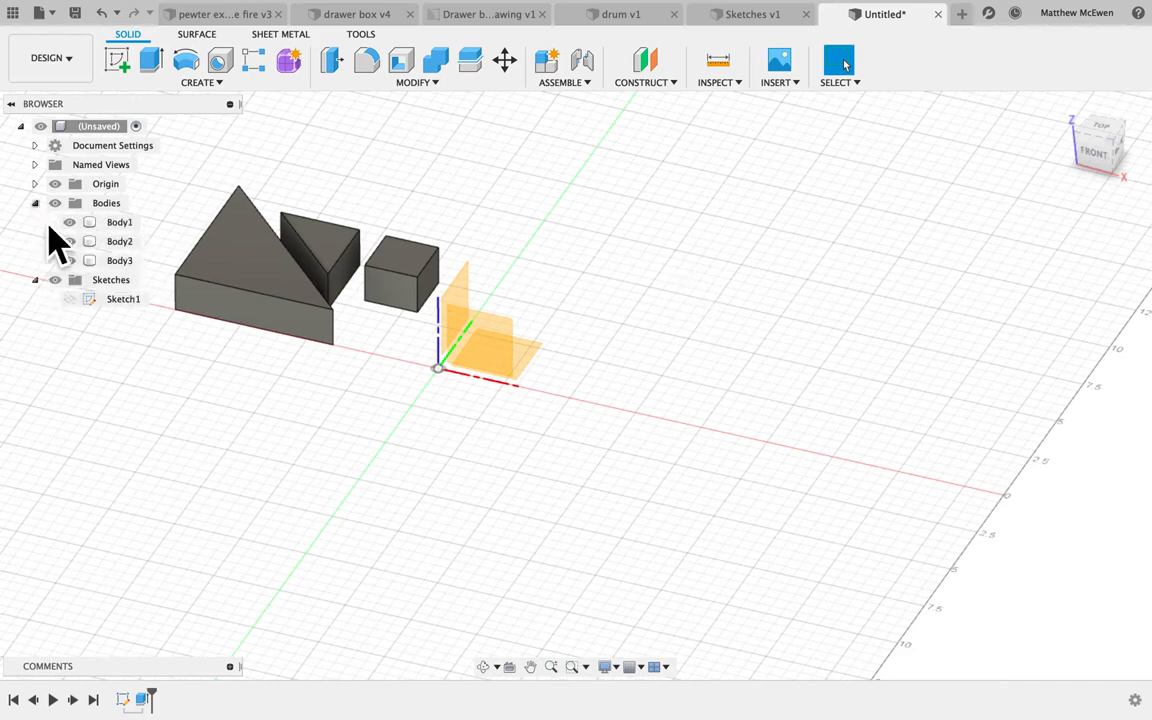
pyautogui.click(84, 301)
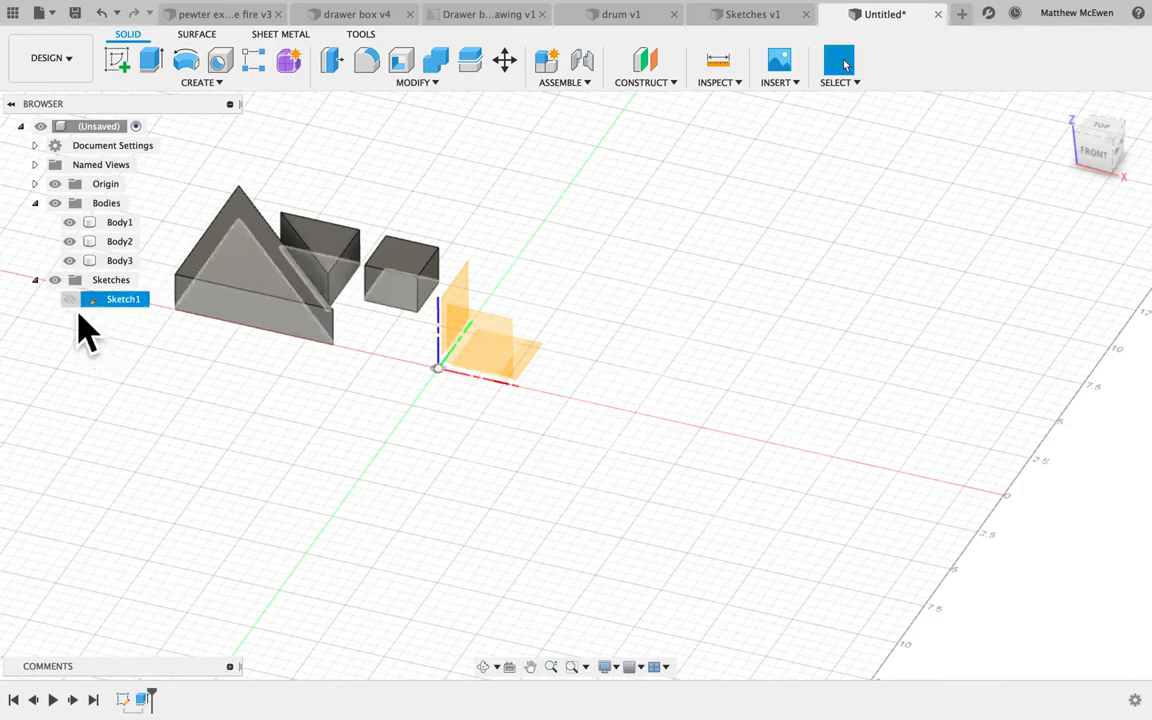
pyautogui.click(69, 299)
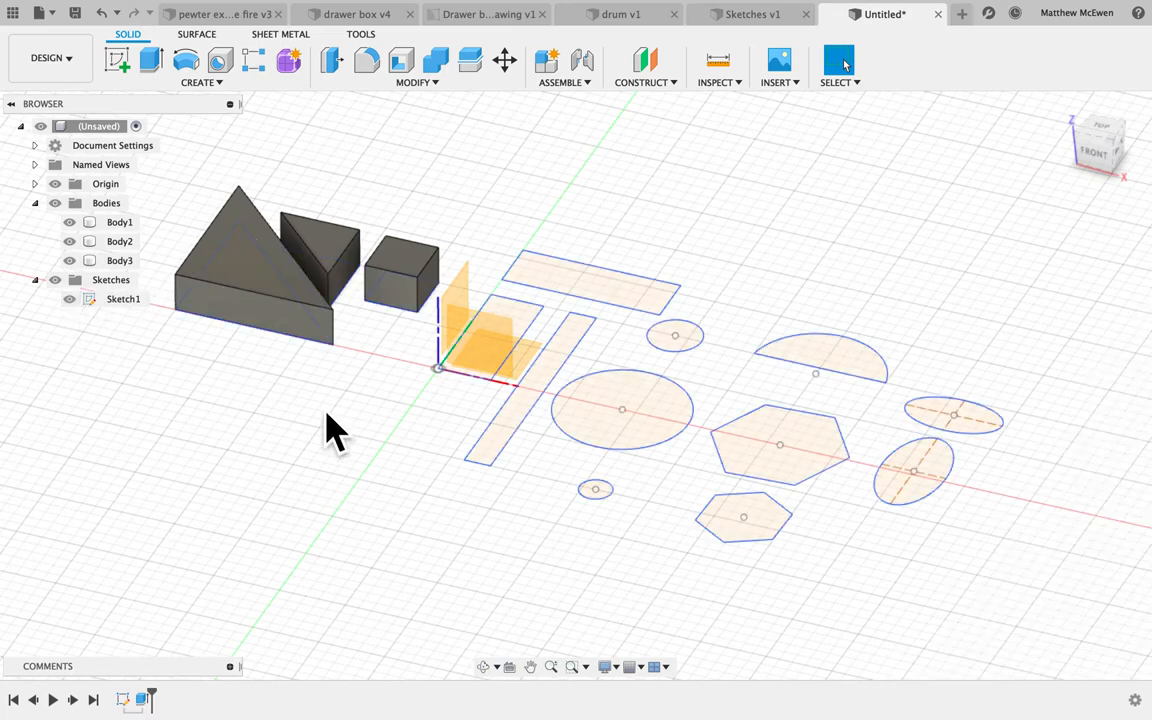
# - Extrude the three rectangles, the large circle and the small circle behind it 1 cm as new bodies
pyautogui.click(590, 296)
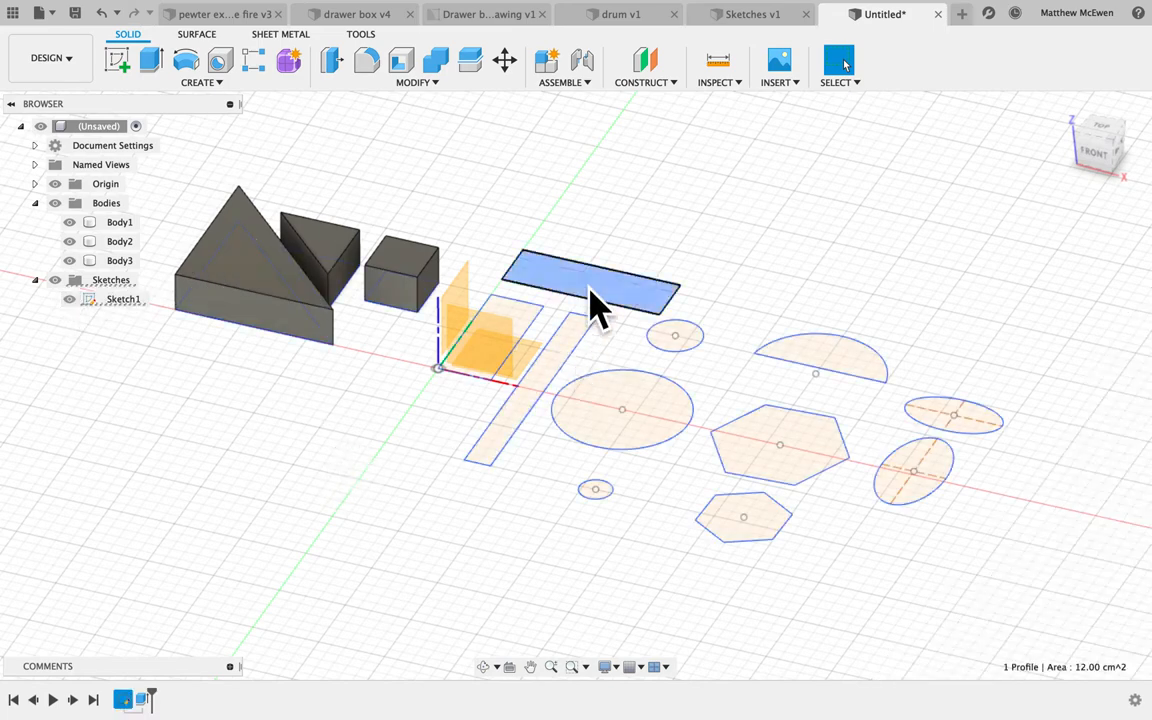
pyautogui.keyDown('shift'); pyautogui.click(530, 335); pyautogui.keyUp('shift')
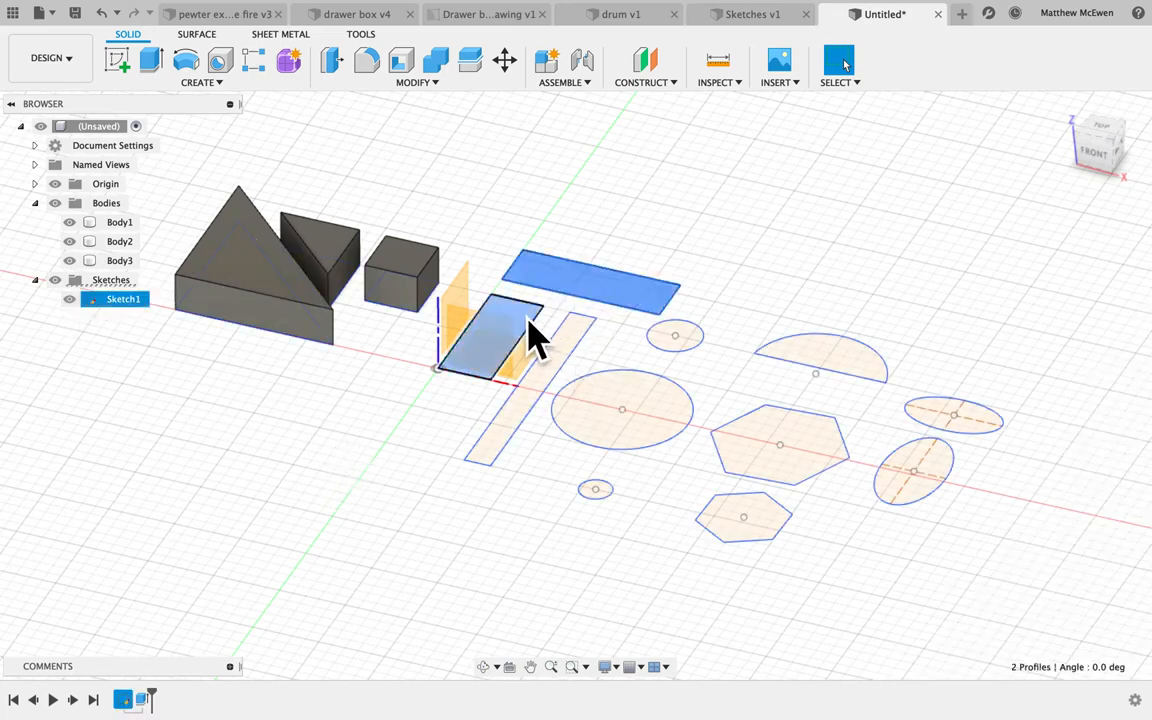
pyautogui.keyDown('shift'); pyautogui.click(578, 363); pyautogui.keyUp('shift')
pyautogui.keyDown('shift'); pyautogui.click(655, 413); pyautogui.keyUp('shift')
pyautogui.keyDown('shift'); pyautogui.click(697, 342); pyautogui.keyUp('shift')
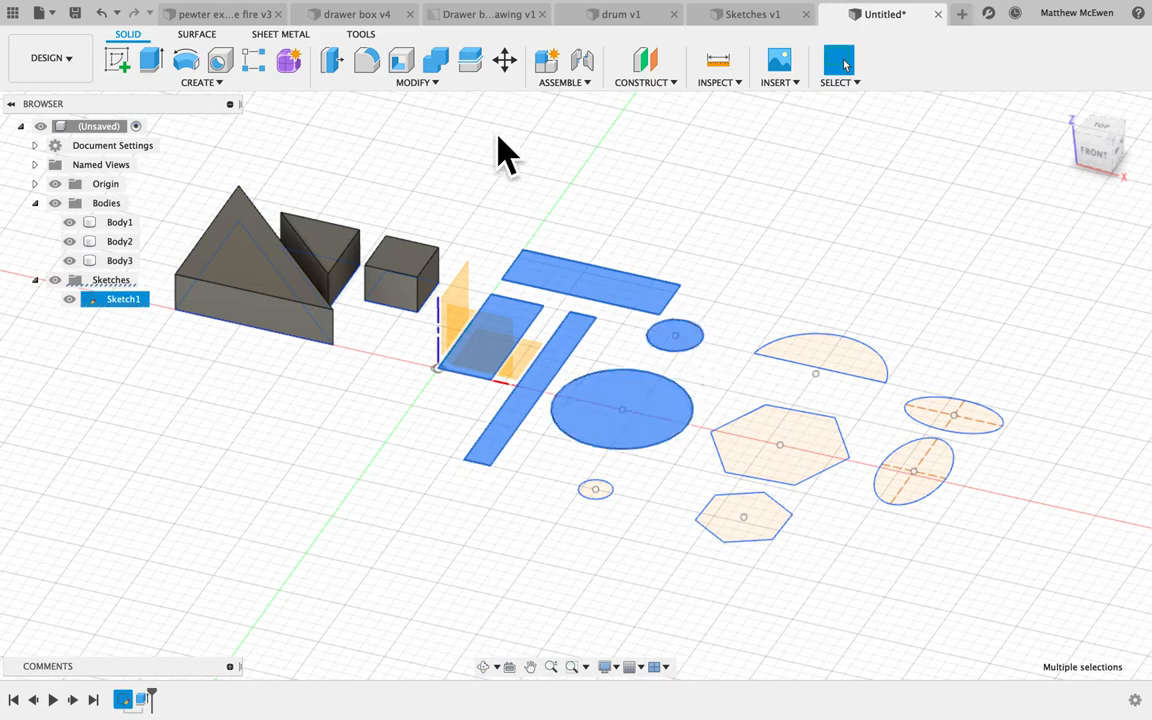
pyautogui.click(153, 66)
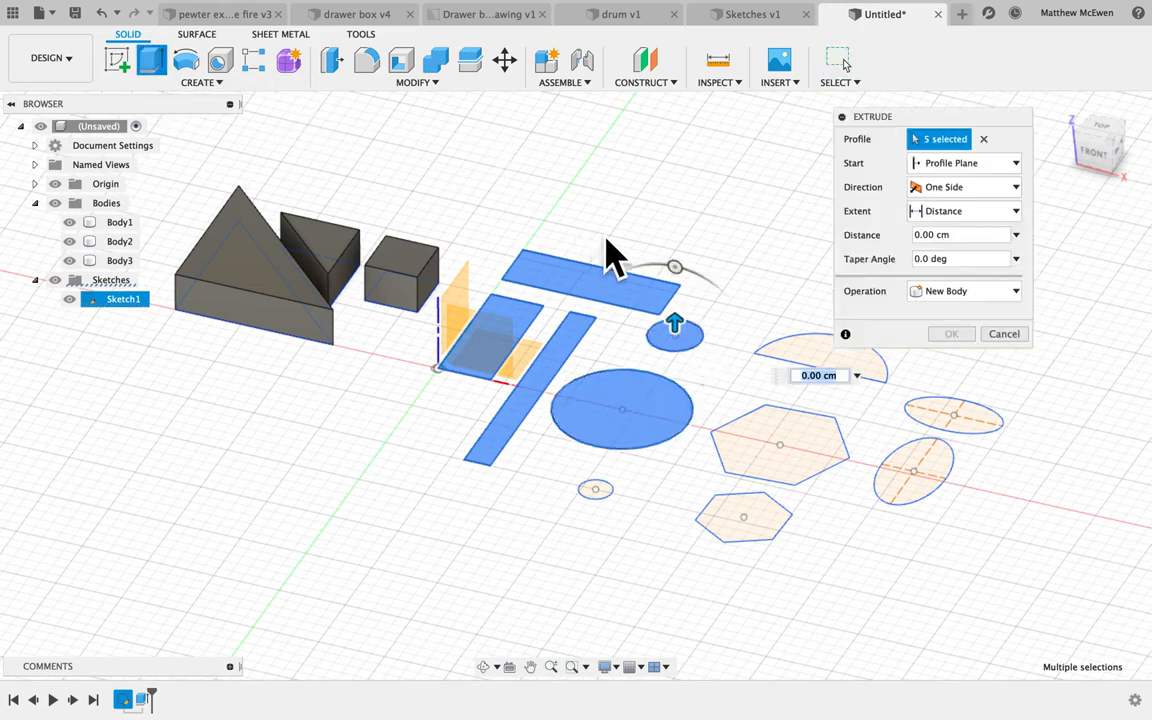
pyautogui.write('1')
pyautogui.press('Return')
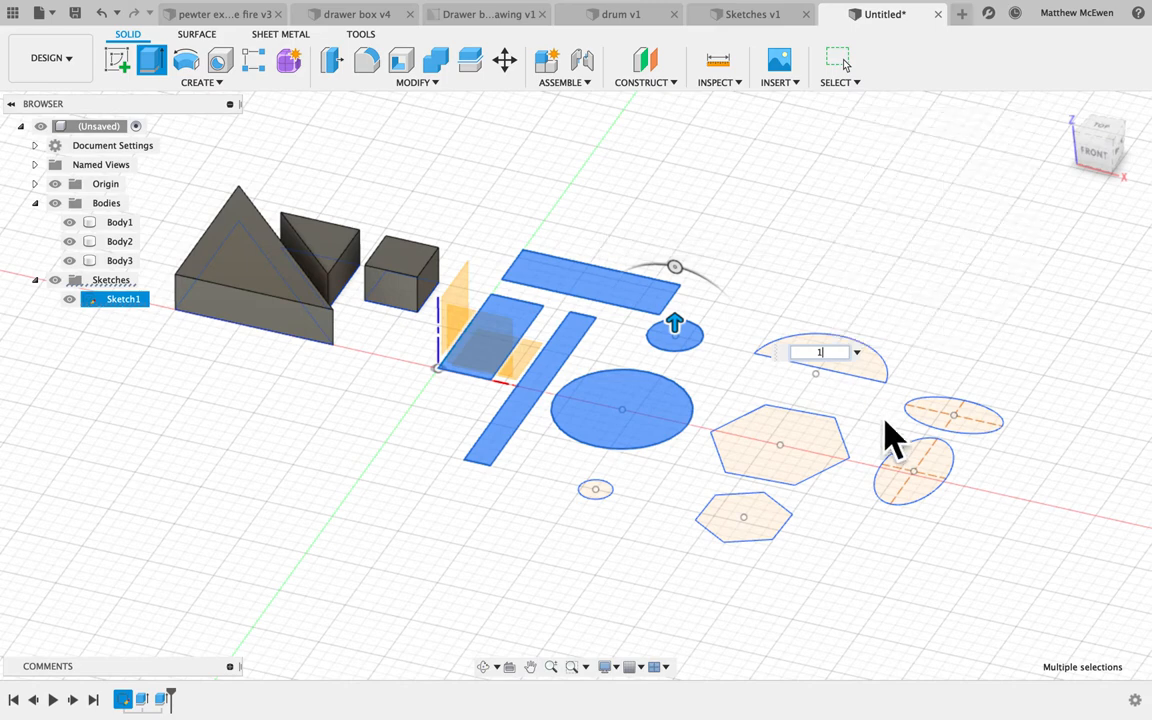
# - Extrude the half-circle and both hexagon profiles 0.5 cm as new bodies
pyautogui.click(850, 370)
pyautogui.keyDown('shift'); pyautogui.click(830, 452); pyautogui.keyUp('shift')
pyautogui.keyDown('shift'); pyautogui.click(768, 515); pyautogui.keyUp('shift')
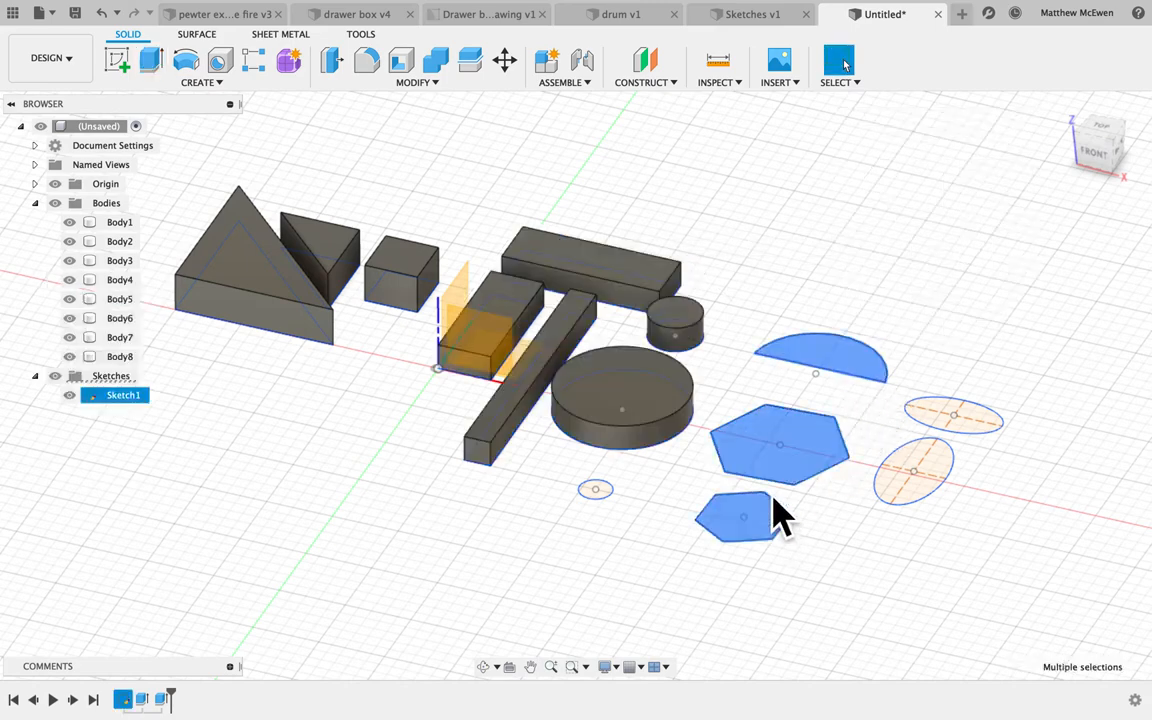
pyautogui.click(155, 66)
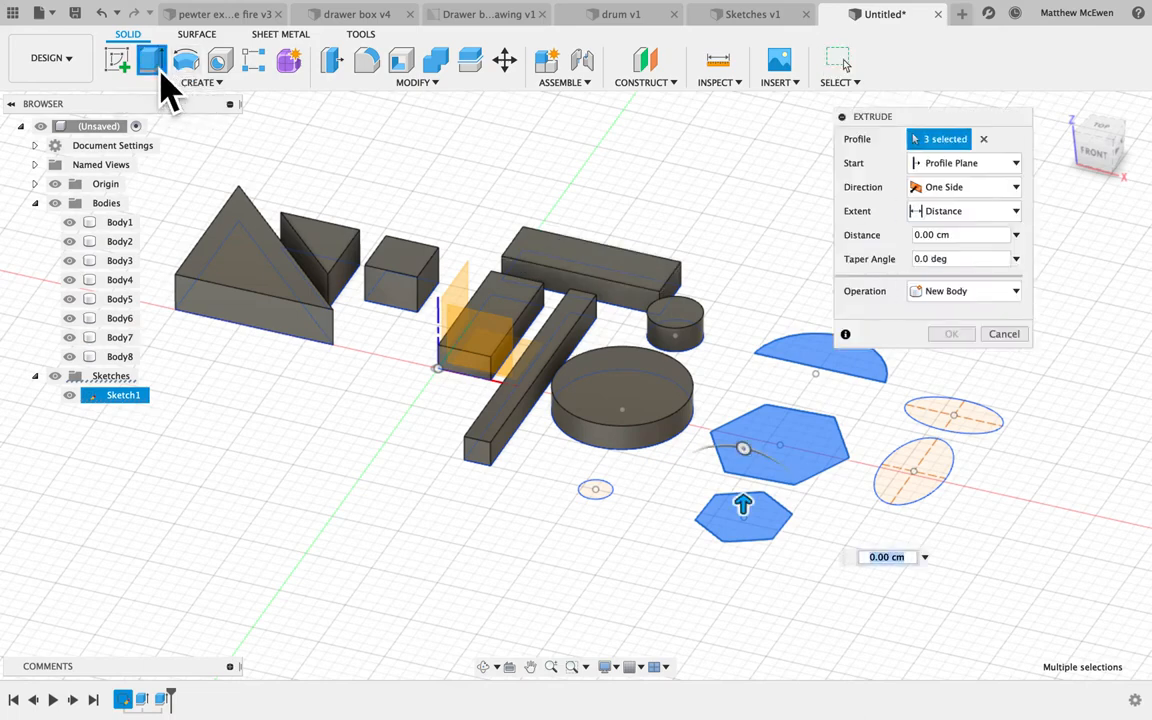
pyautogui.write('.5')
pyautogui.press('Return')
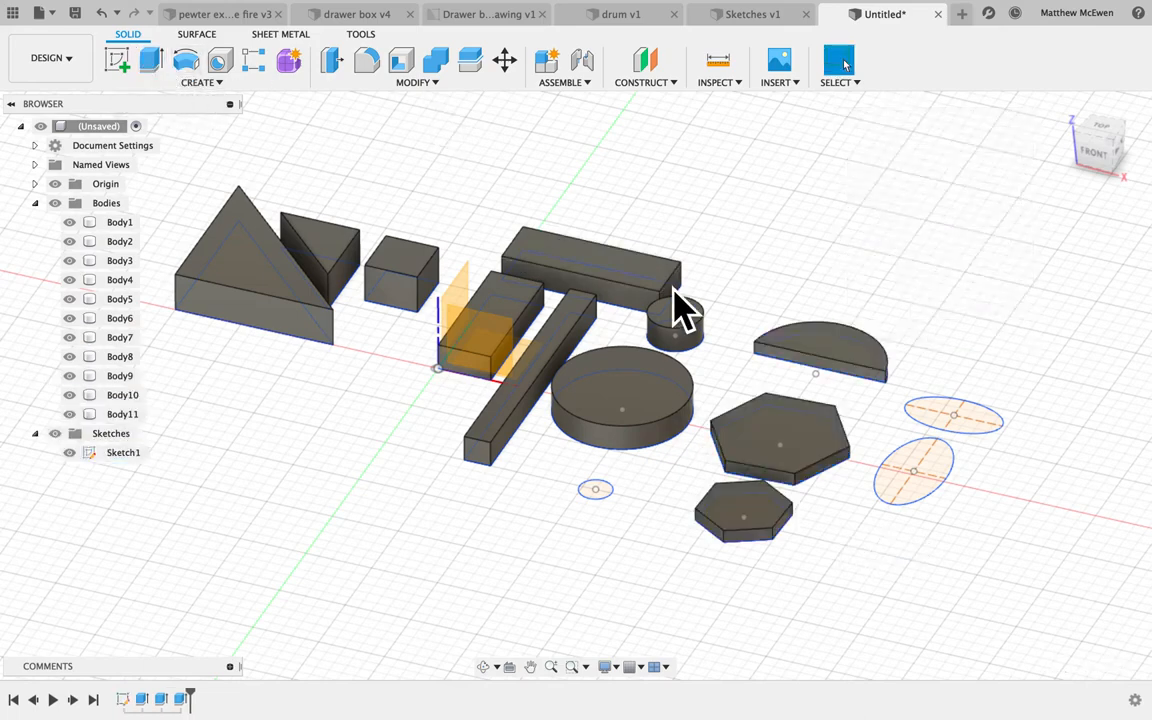
# - Extrude both ellipses and the remaining small circle in front of the large disc 10 cm as new bodies
pyautogui.click(955, 425)
pyautogui.keyDown('shift'); pyautogui.click(951, 480); pyautogui.keyUp('shift')
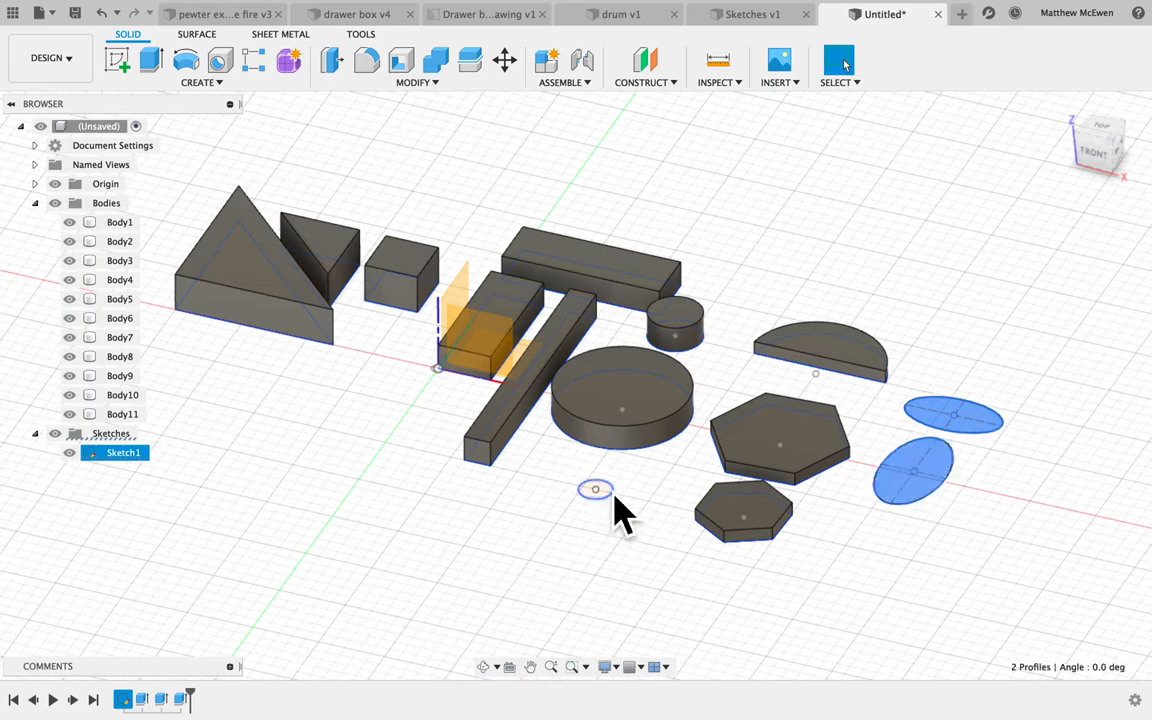
pyautogui.scroll(6, 620, 515)
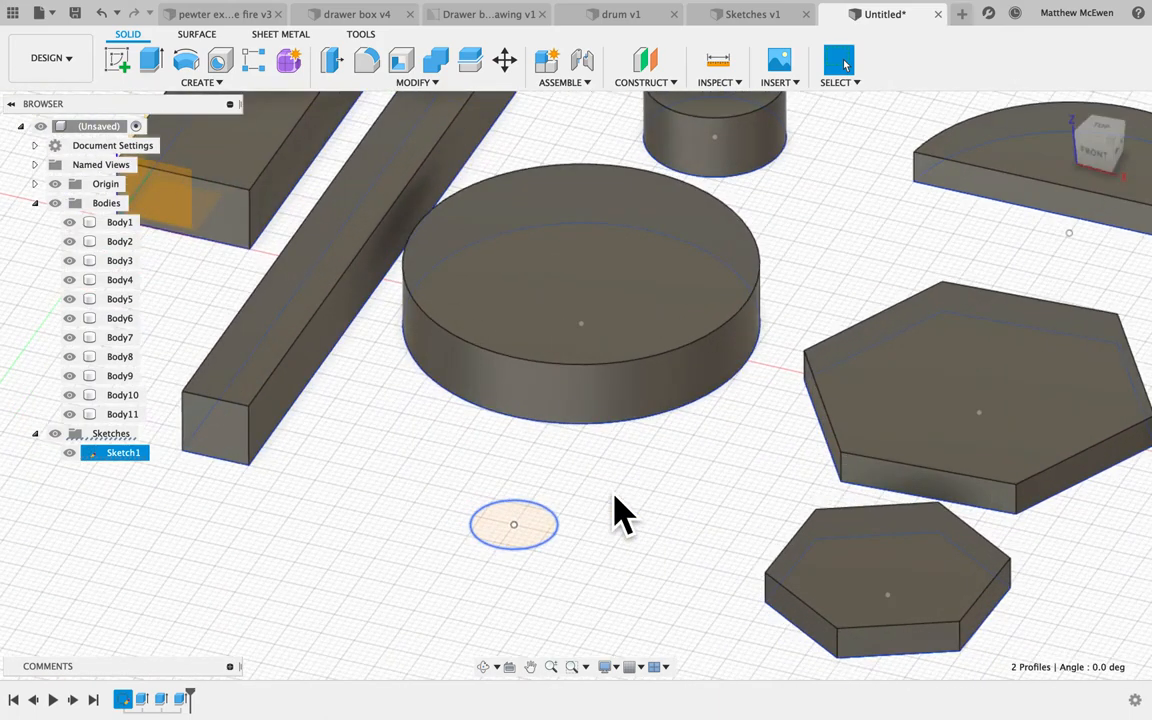
pyautogui.scroll(2, 614, 495)
pyautogui.keyDown('shift'); pyautogui.click(550, 568); pyautogui.keyUp('shift')
pyautogui.hscroll(2, 639, 543)
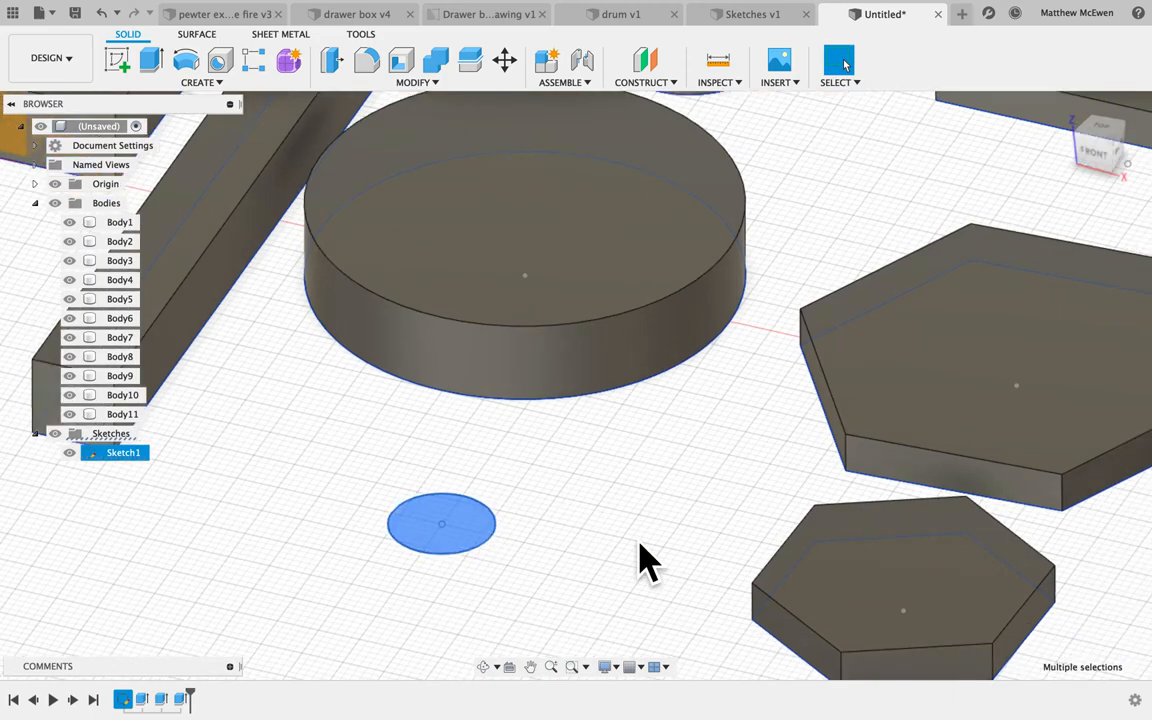
pyautogui.scroll(-4, 689, 509)
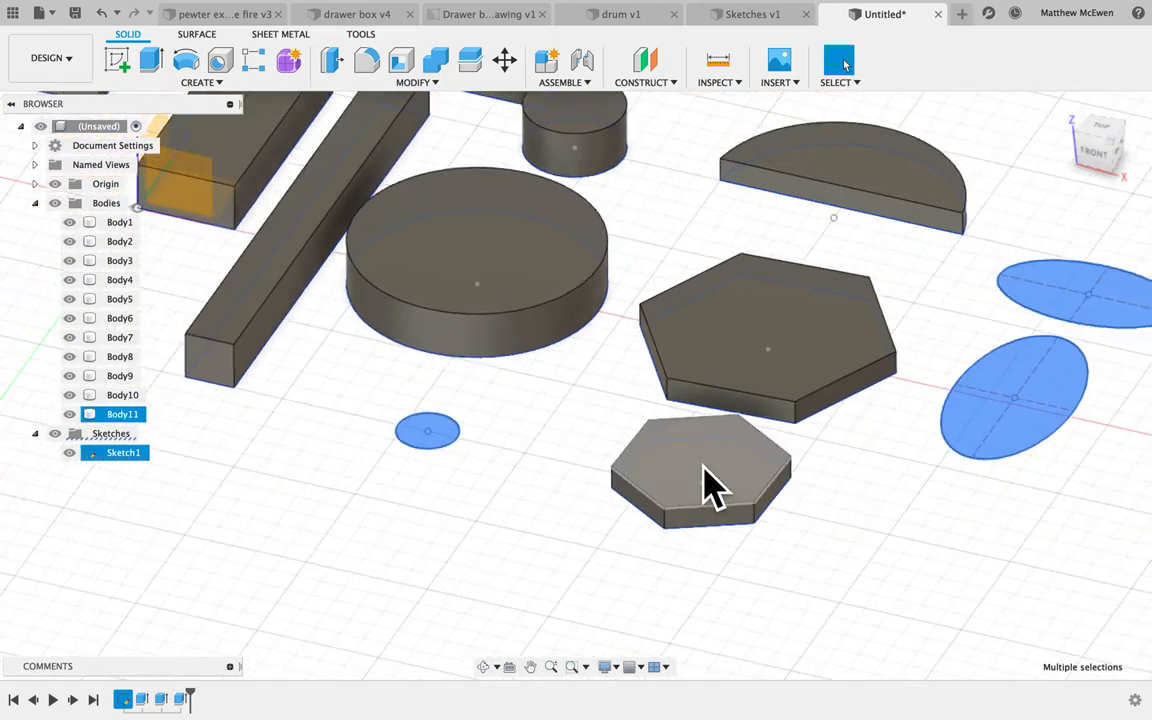
pyautogui.scroll(-2, 707, 487)
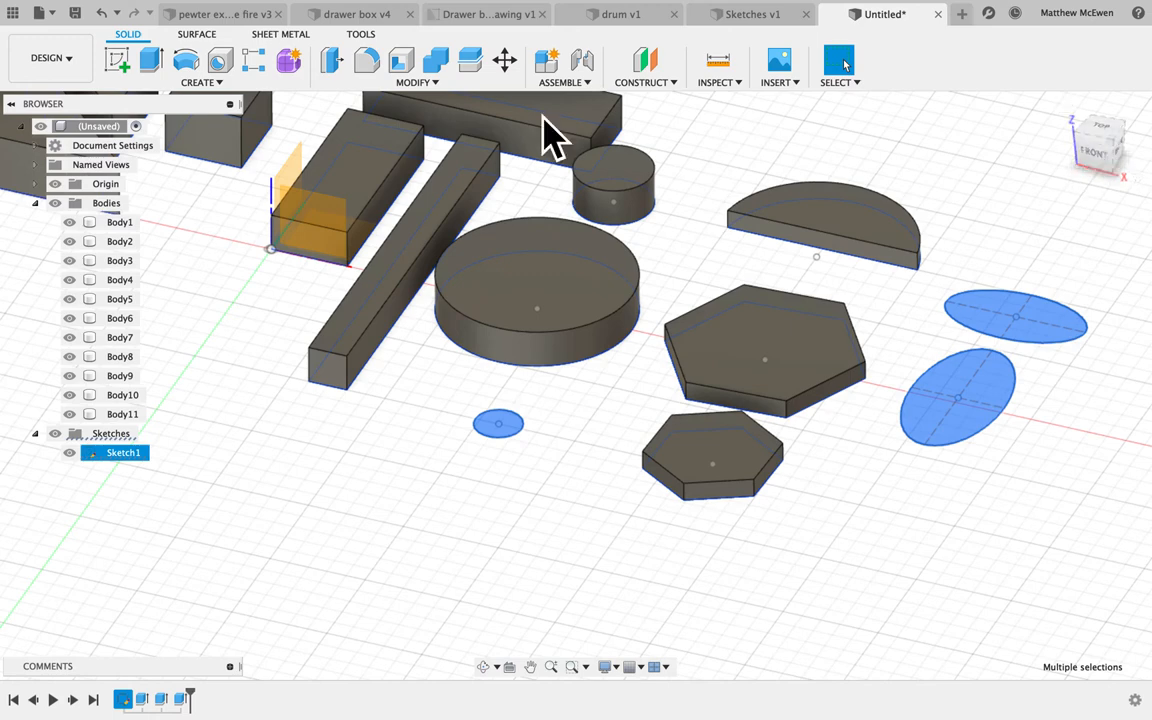
pyautogui.press('e')
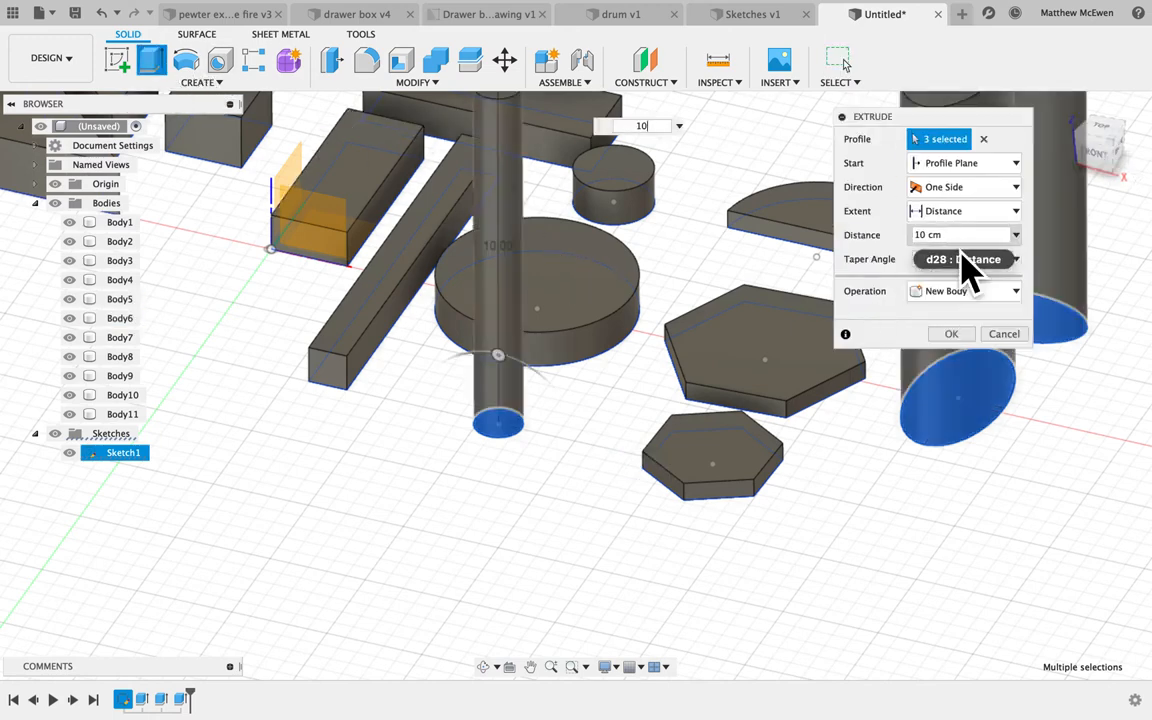
pyautogui.press('Return')
pyautogui.scroll(3, 817, 412)
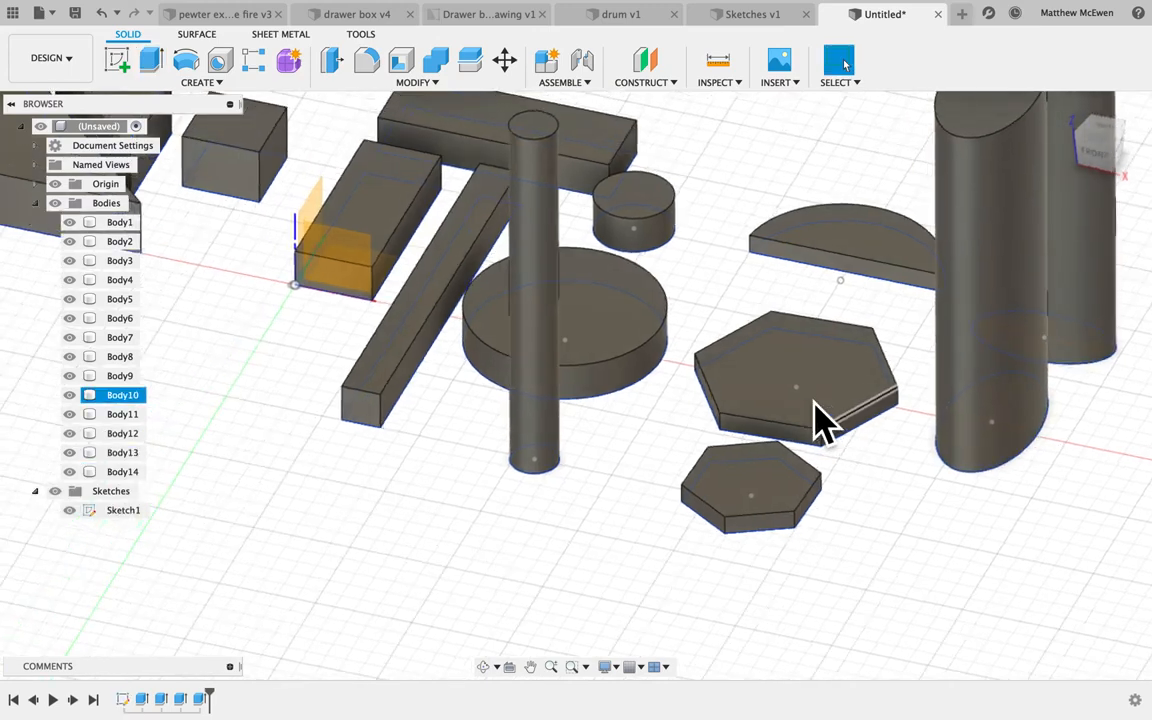
pyautogui.click(1072, 118)
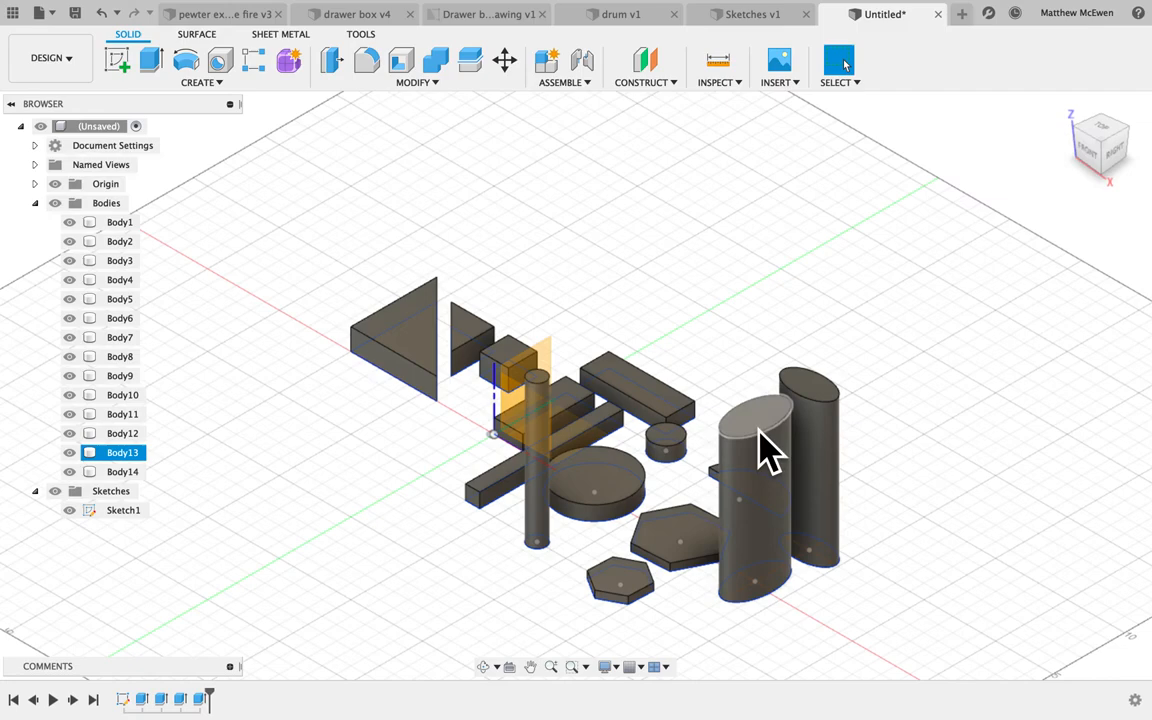
pyautogui.keyDown('shift'); pyautogui.moveTo(471, 320); pyautogui.dragTo(440, 334, button='middle'); pyautogui.keyUp('shift')
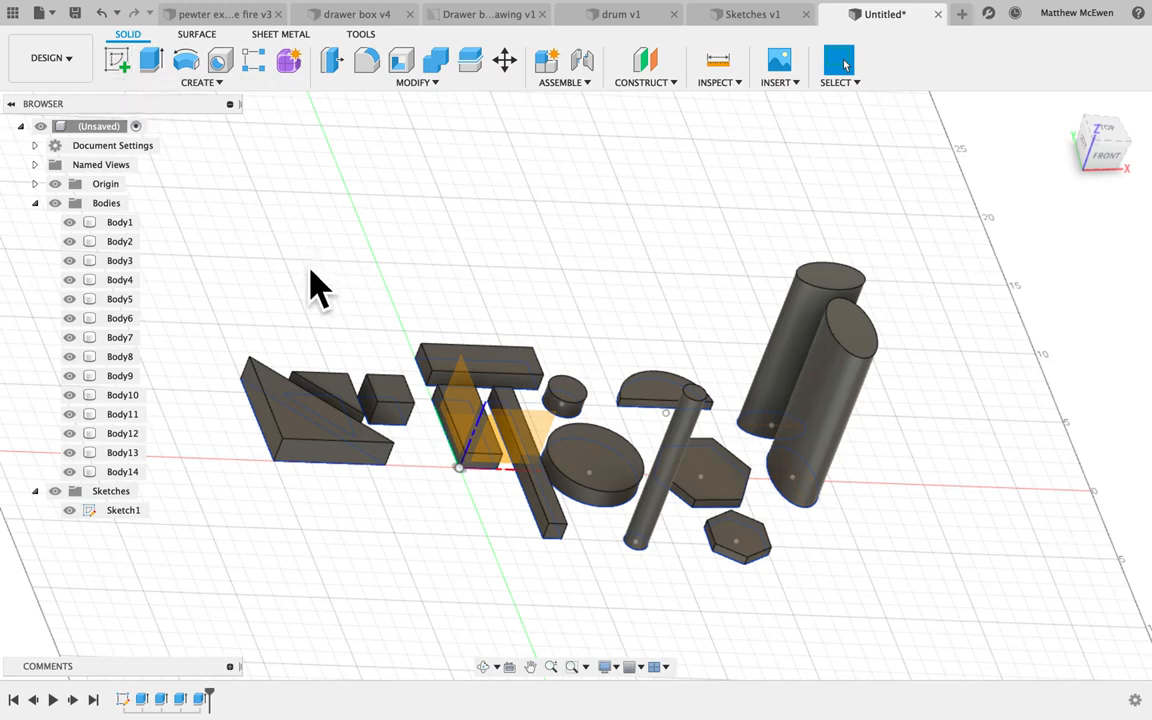
pyautogui.click(216, 83)
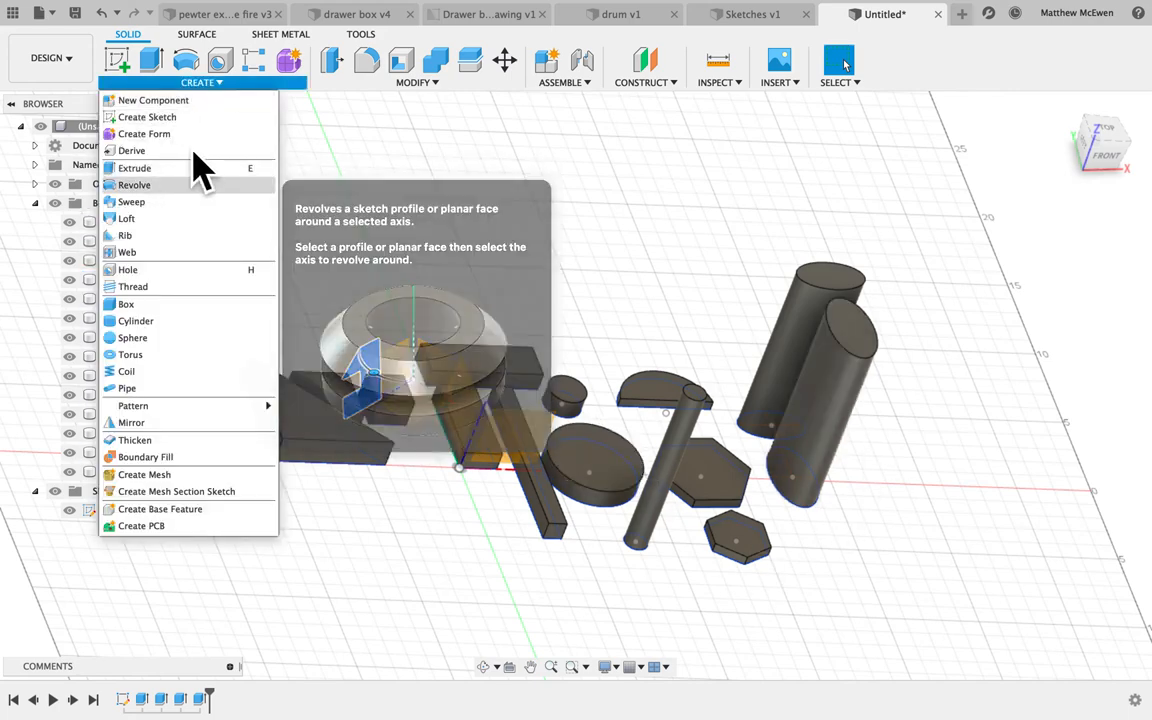
pyautogui.click(329, 118)
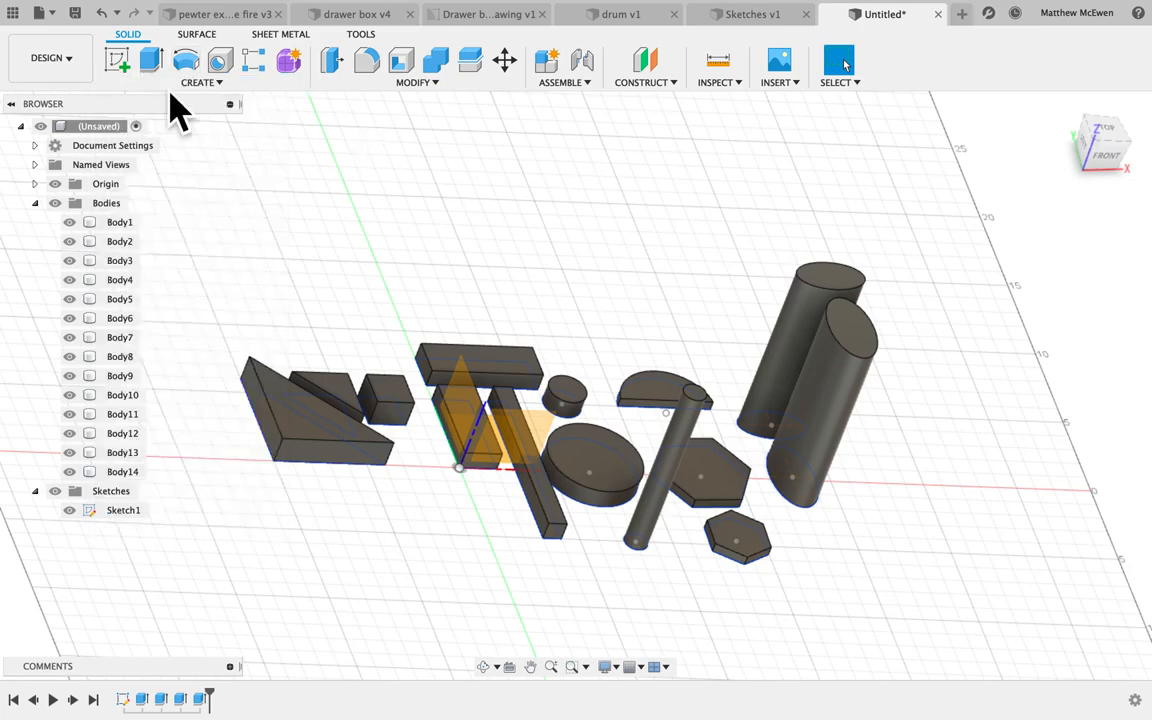
# - Create a sketch on the front XZ origin plane, look through the available sketch shapes, and finish it without drawing anything
pyautogui.click(118, 62)
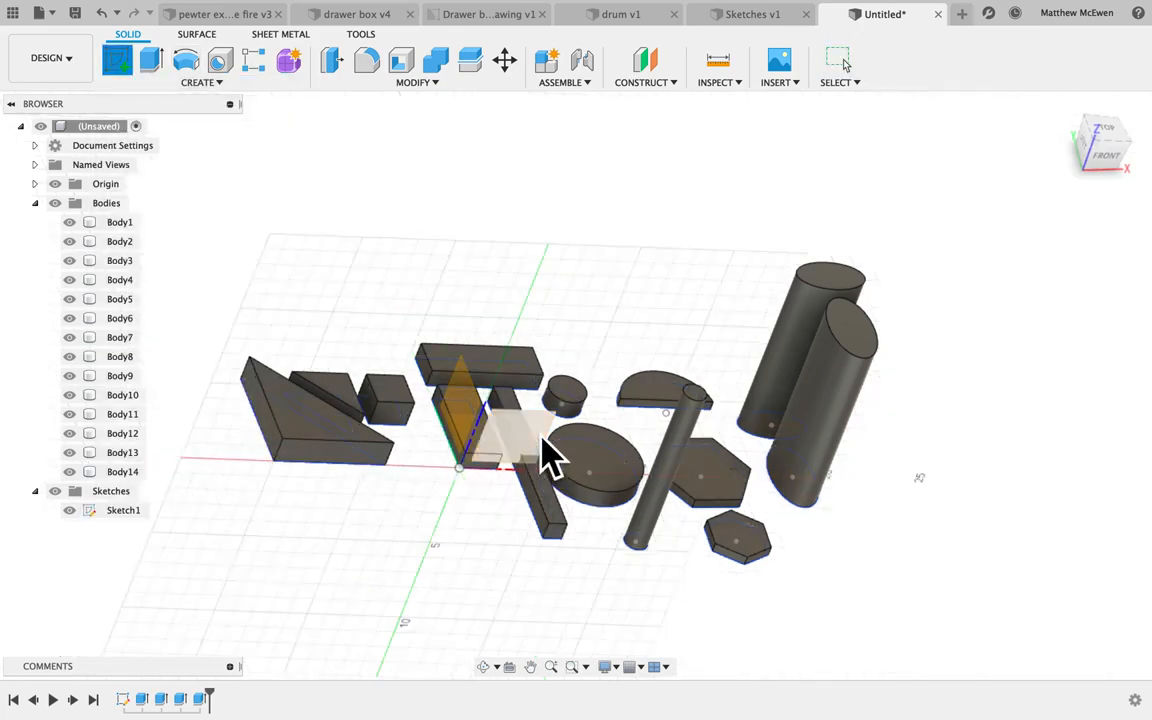
pyautogui.click(548, 458)
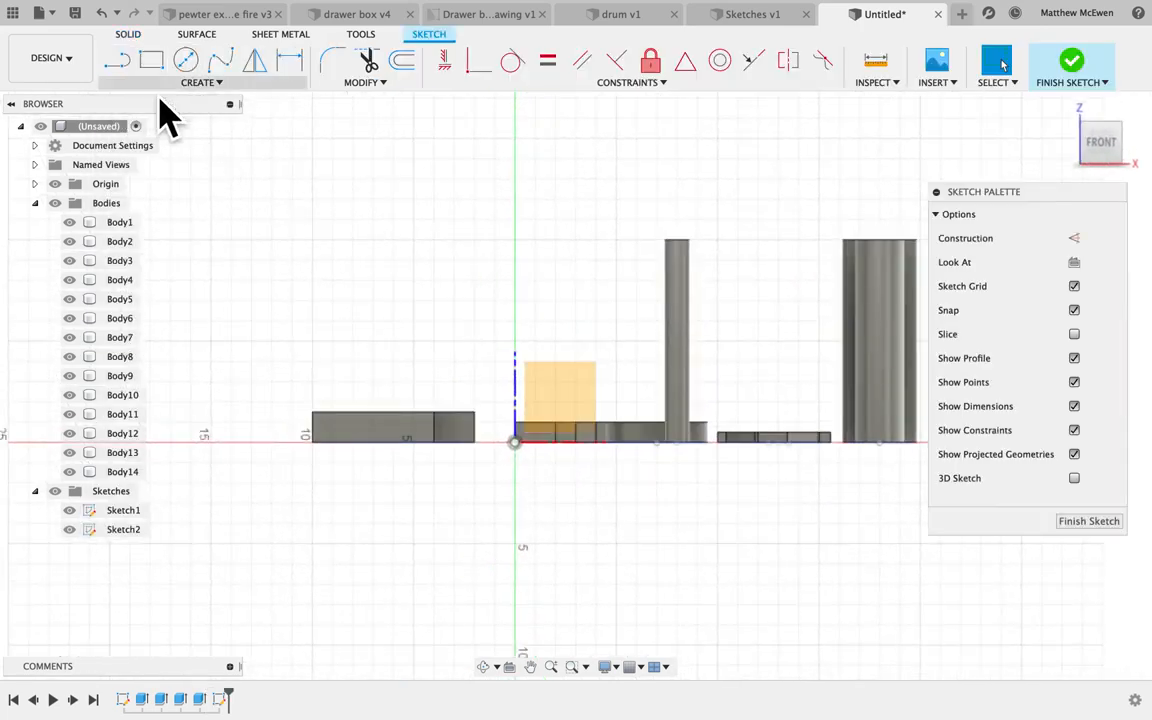
pyautogui.click(165, 84)
pyautogui.moveTo(160, 122)
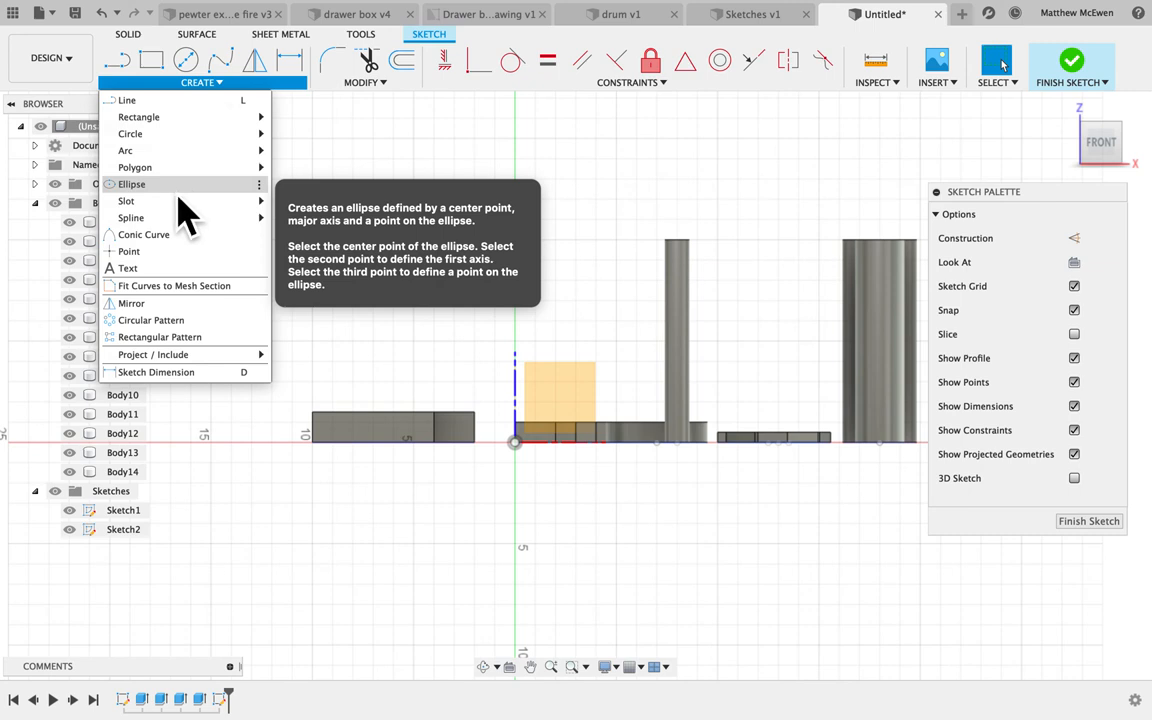
pyautogui.moveTo(162, 167)
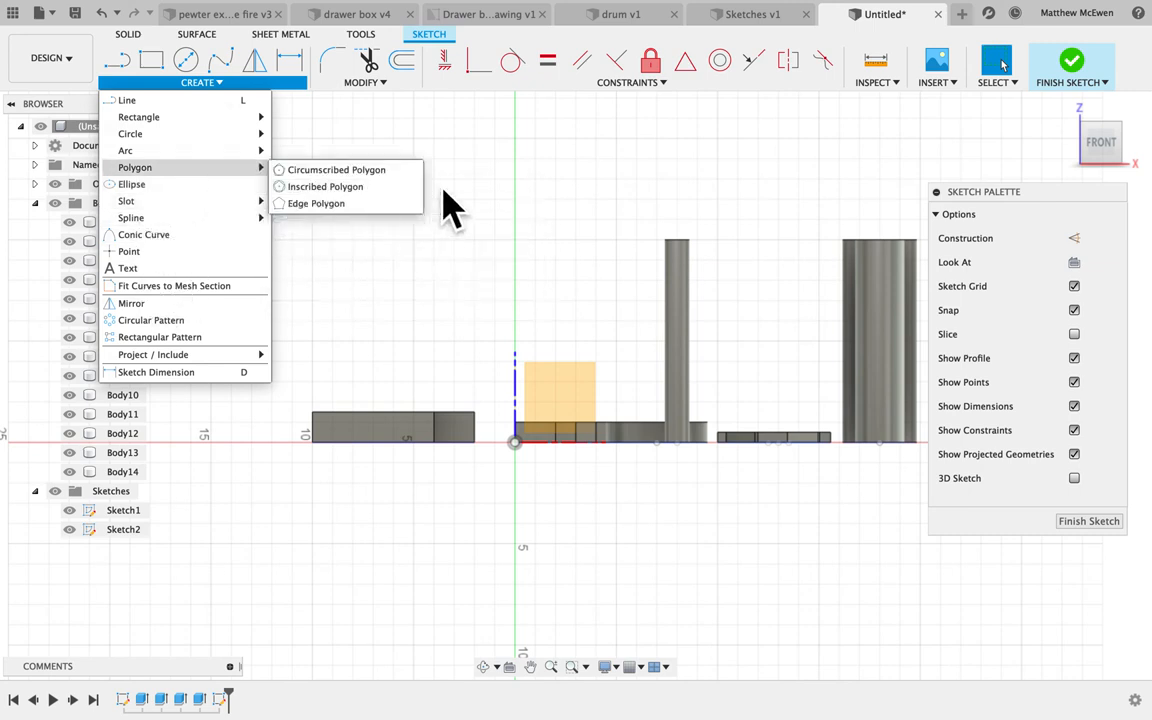
pyautogui.click(491, 196)
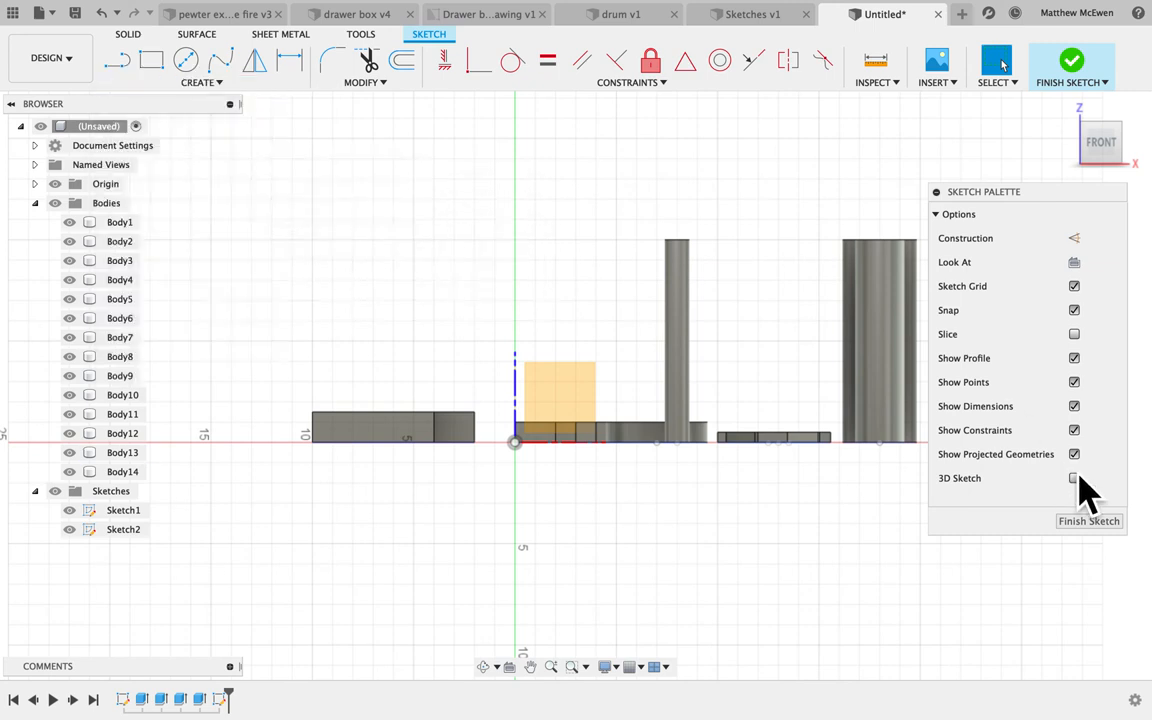
pyautogui.click(1090, 527)
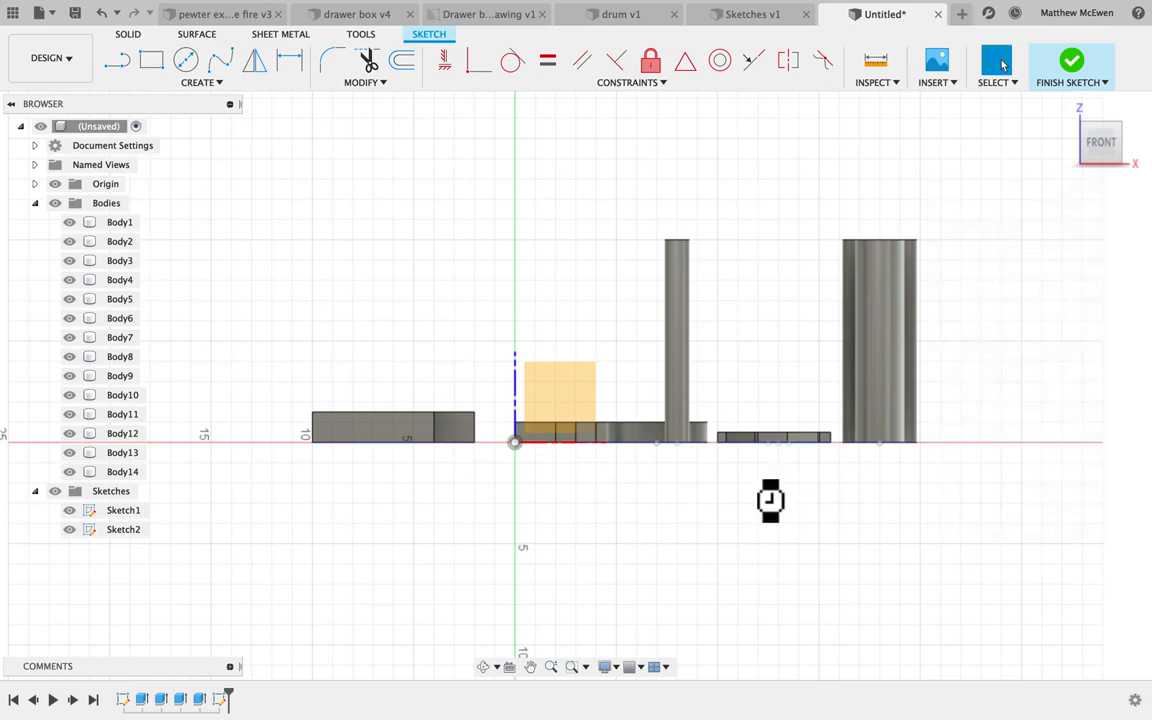
pyautogui.moveTo(567, 717)
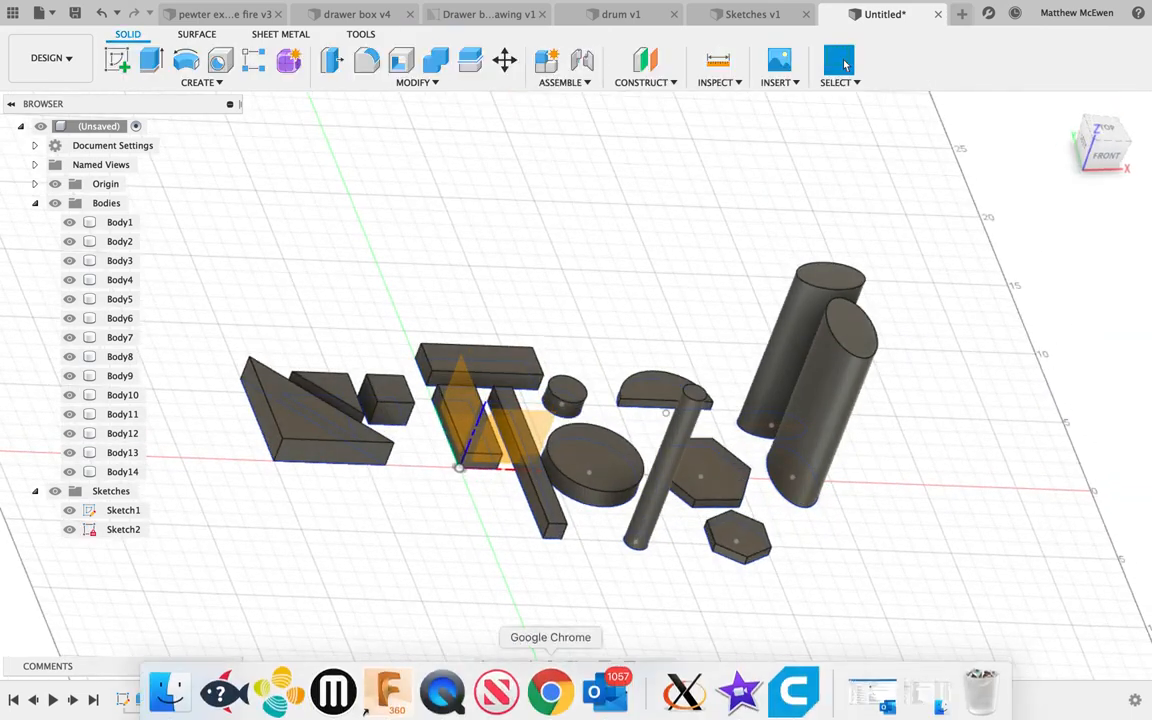